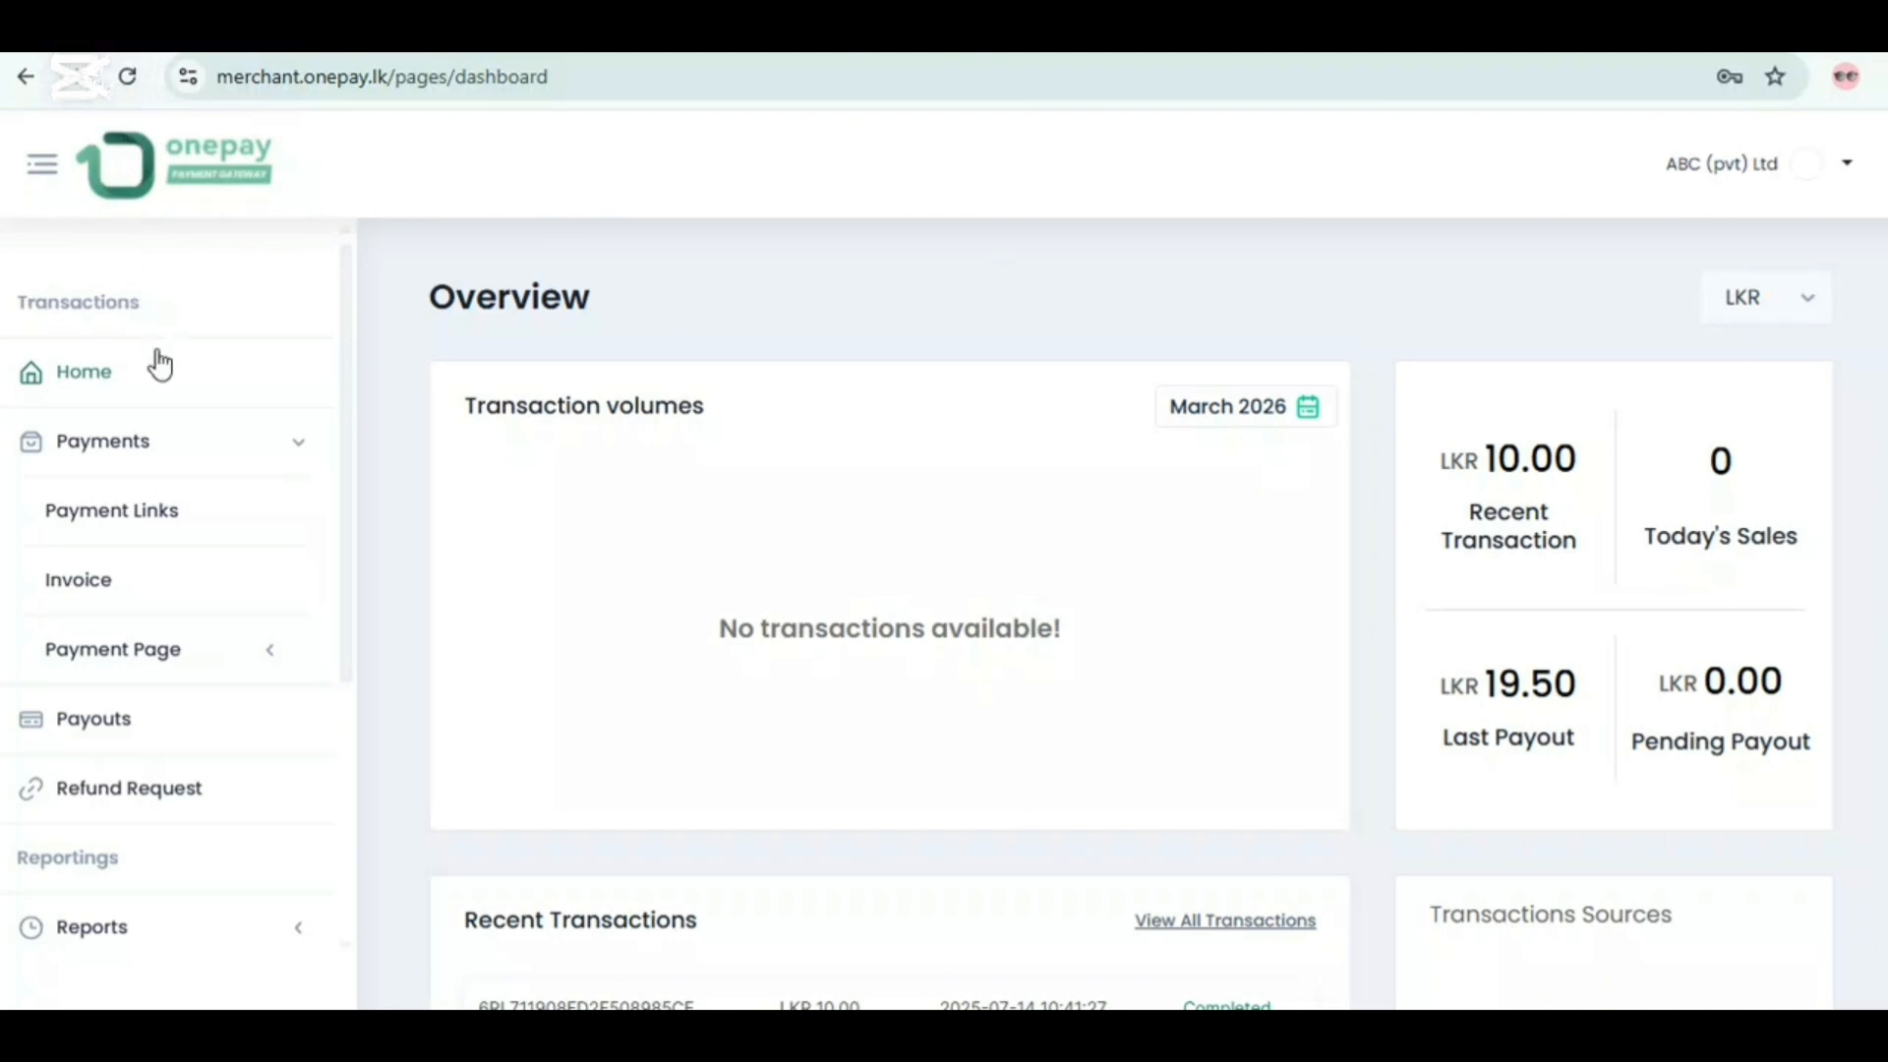
Step: Go to the invoice management page under payments and start creating a new invoice
left_click(156, 443)
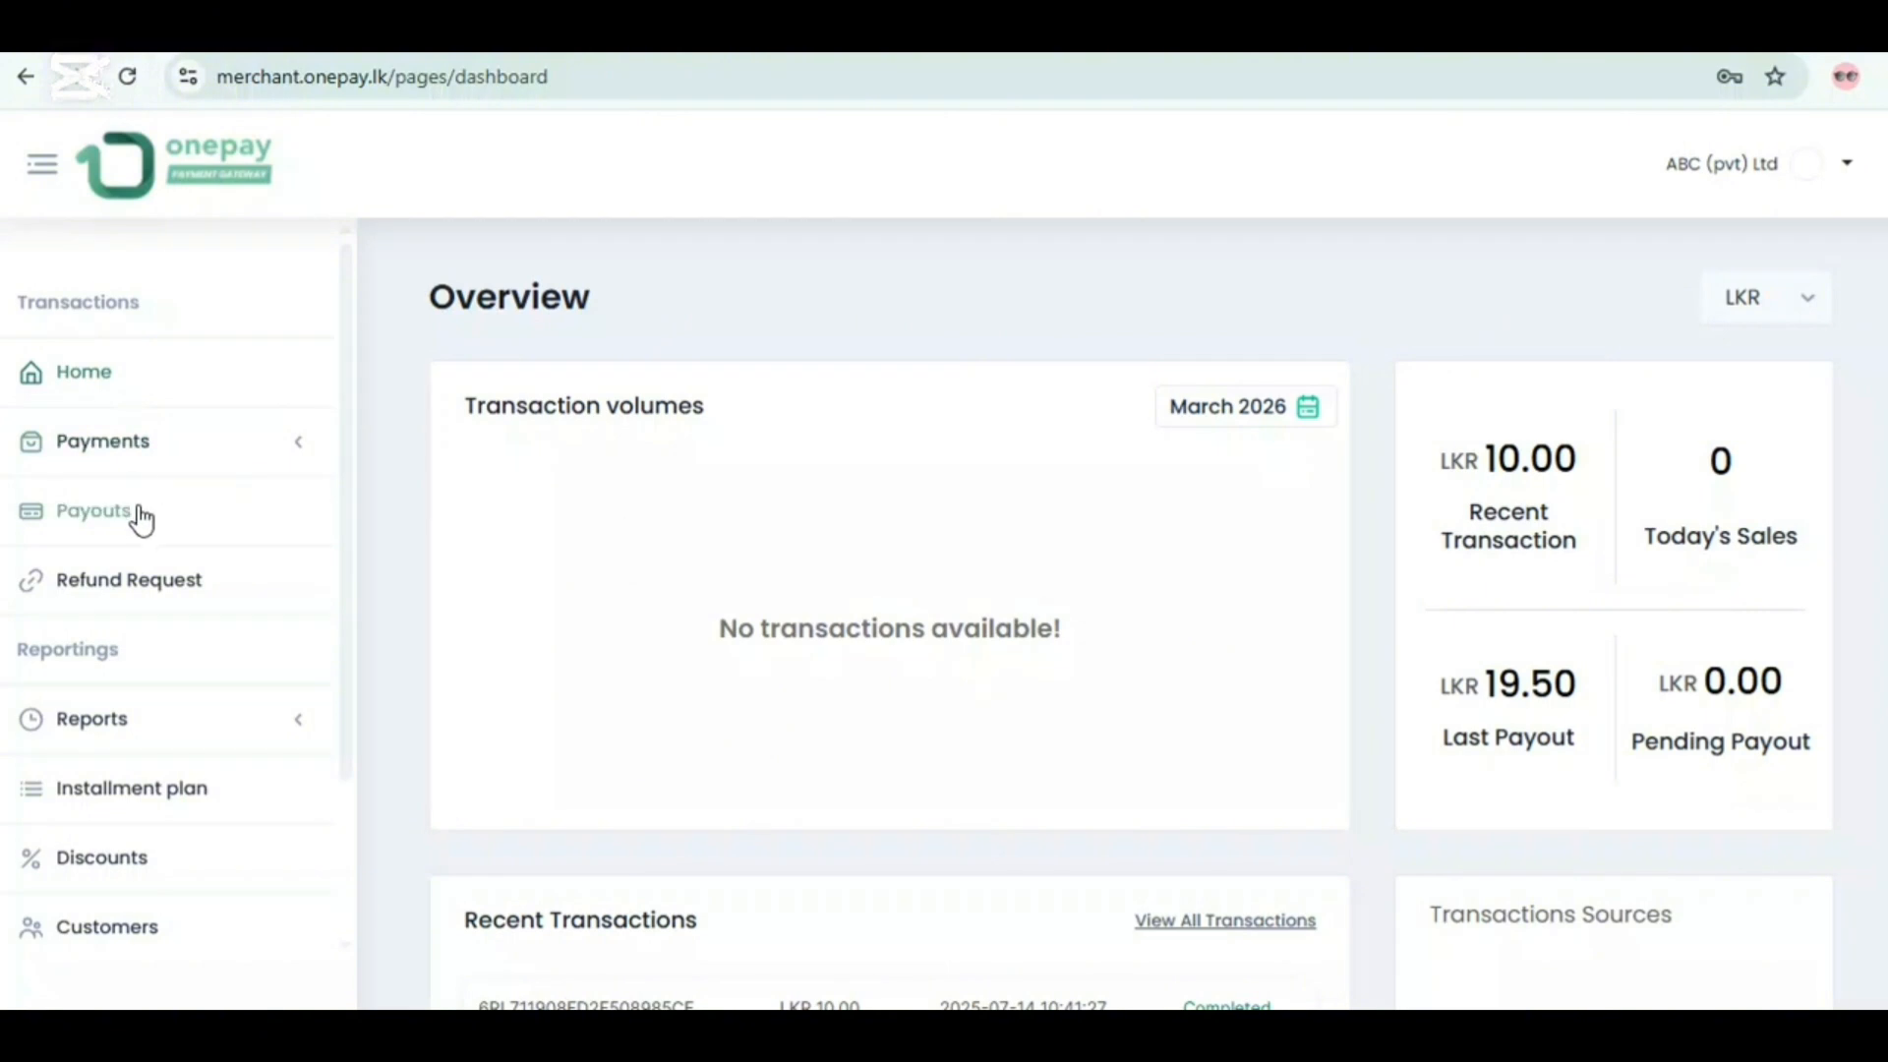
left_click(178, 452)
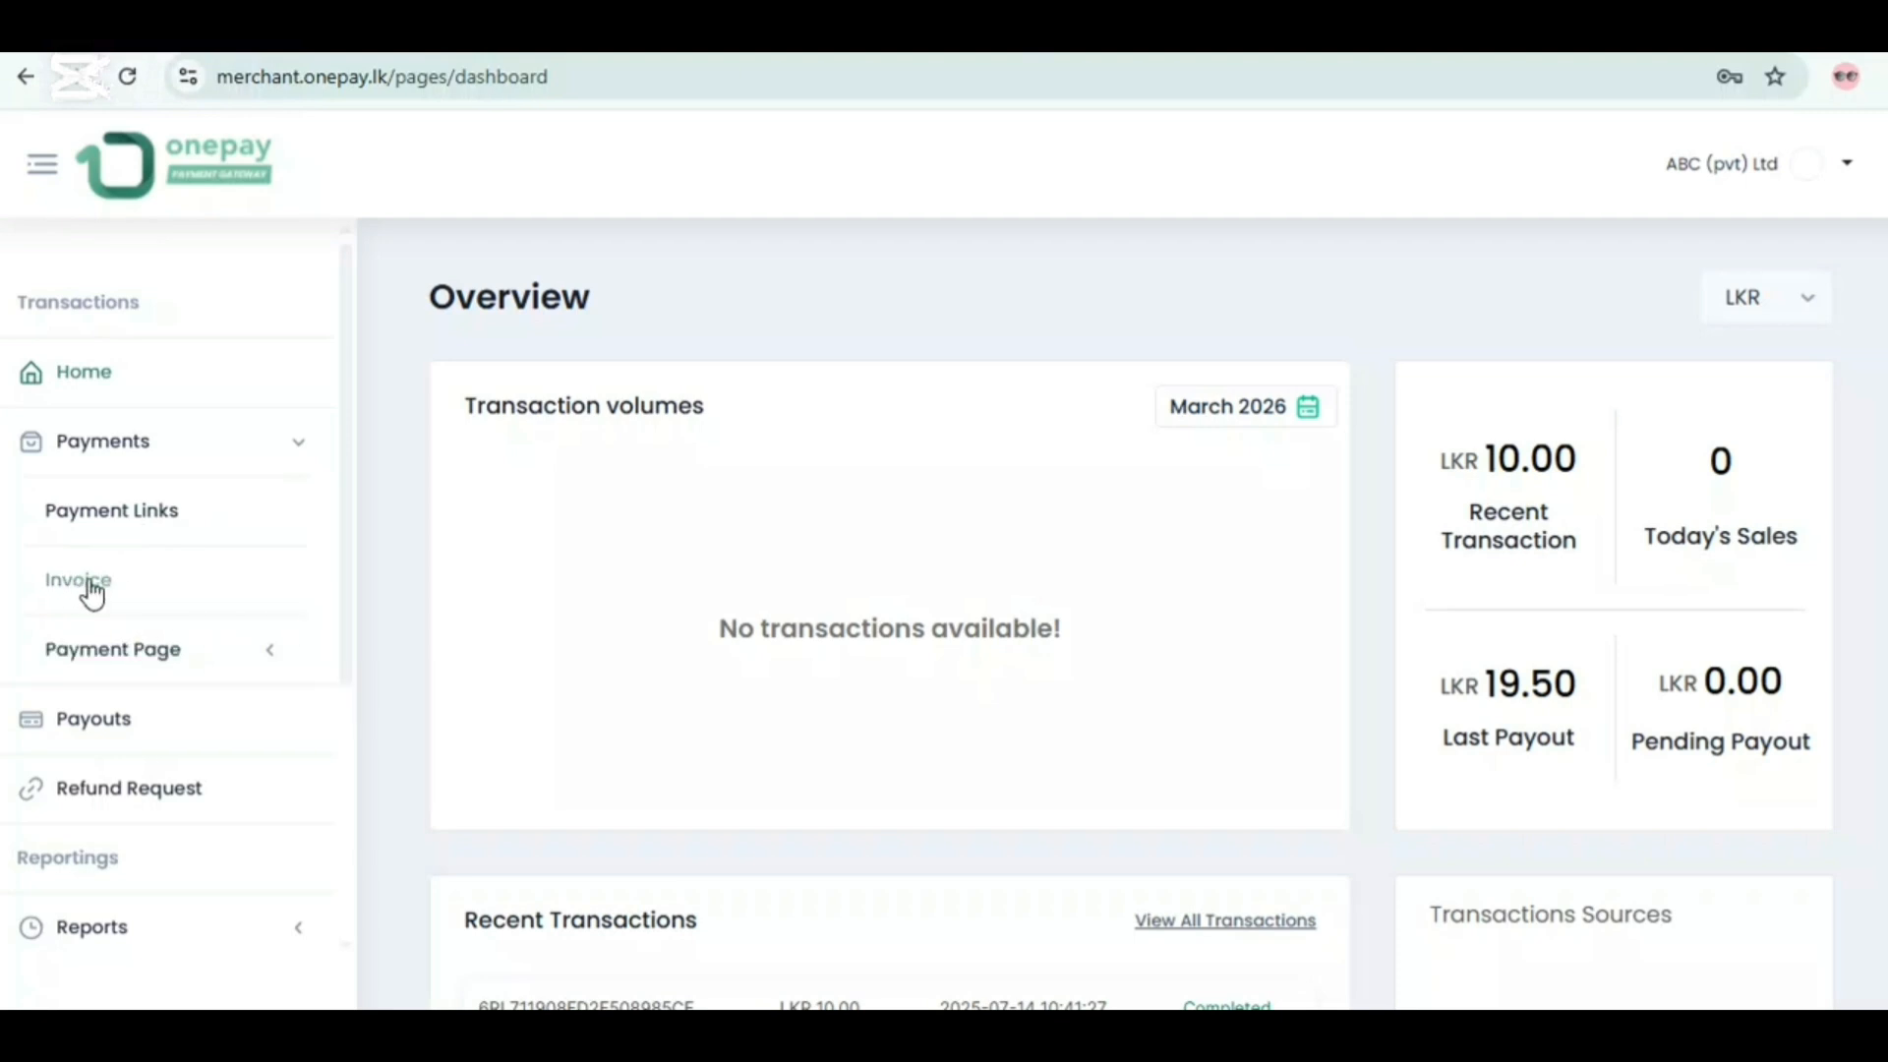
left_click(148, 586)
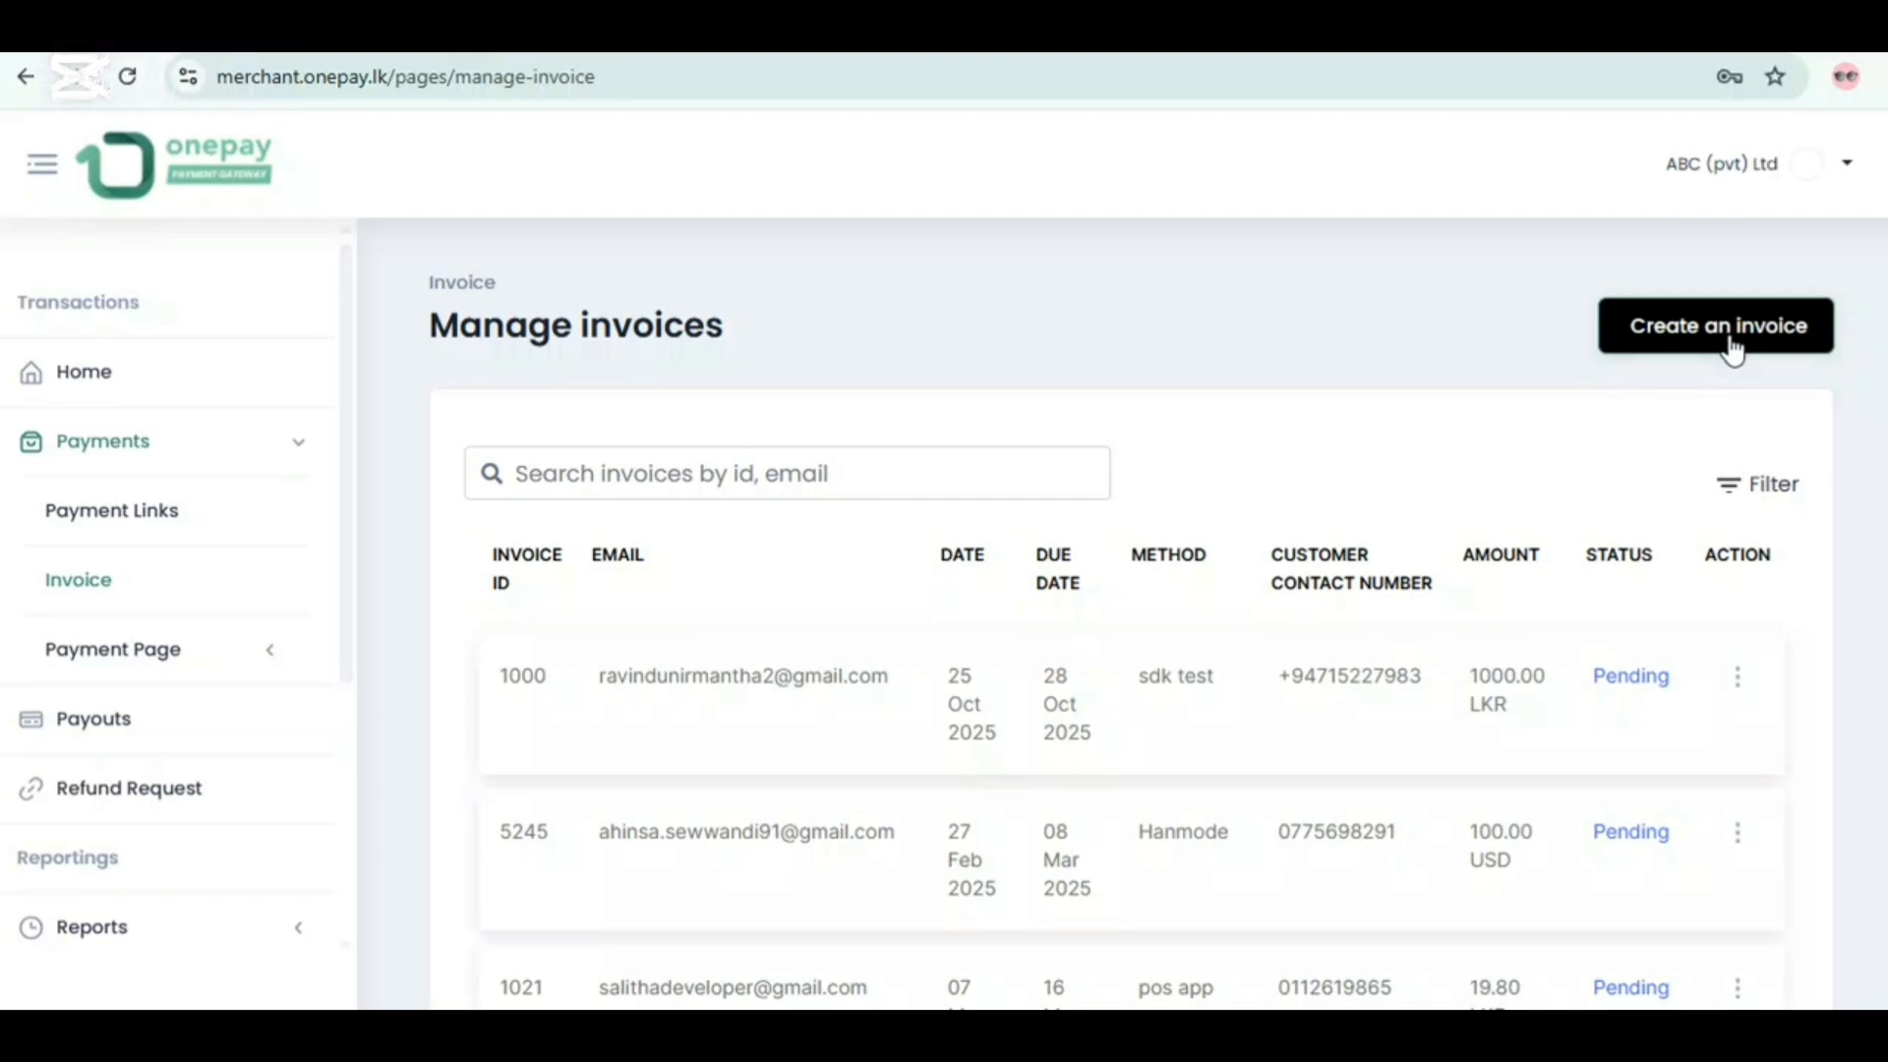
left_click(1730, 334)
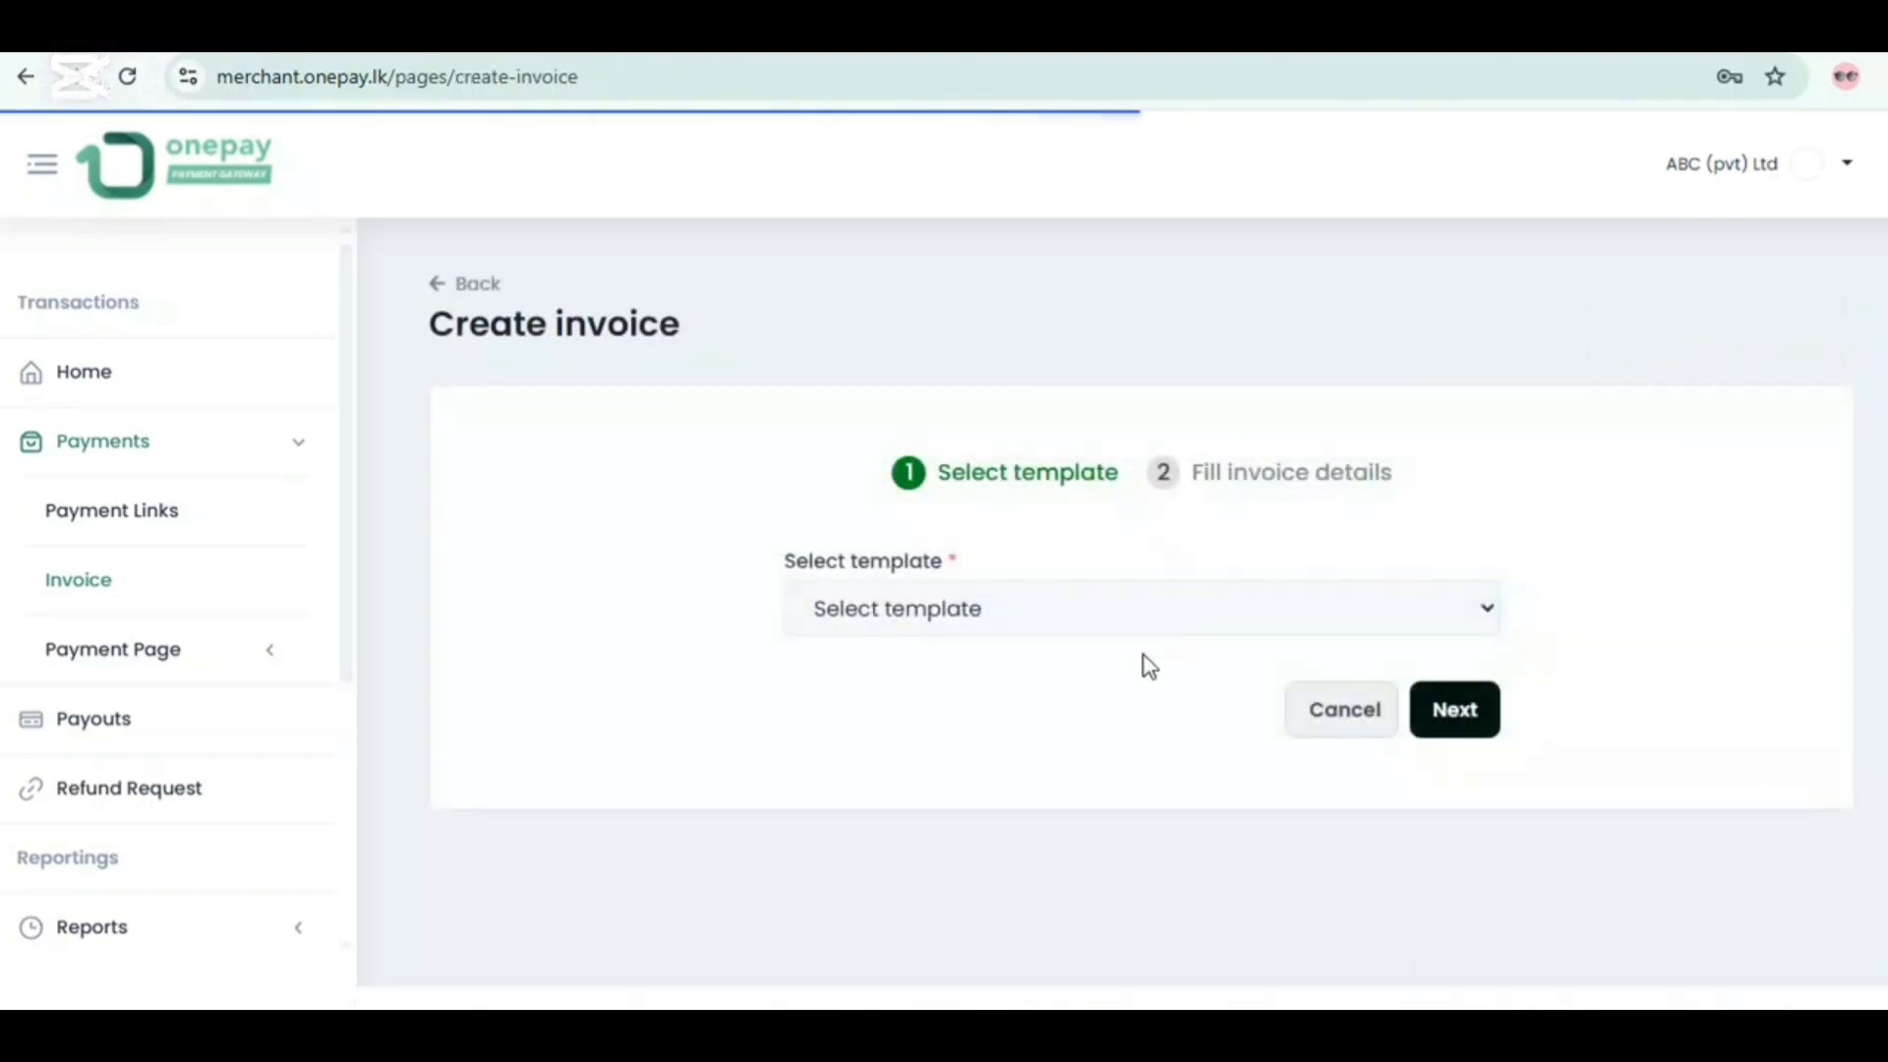
Step: Choose the Sri Lanka template for the invoice and proceed to the invoice details form
left_click(954, 618)
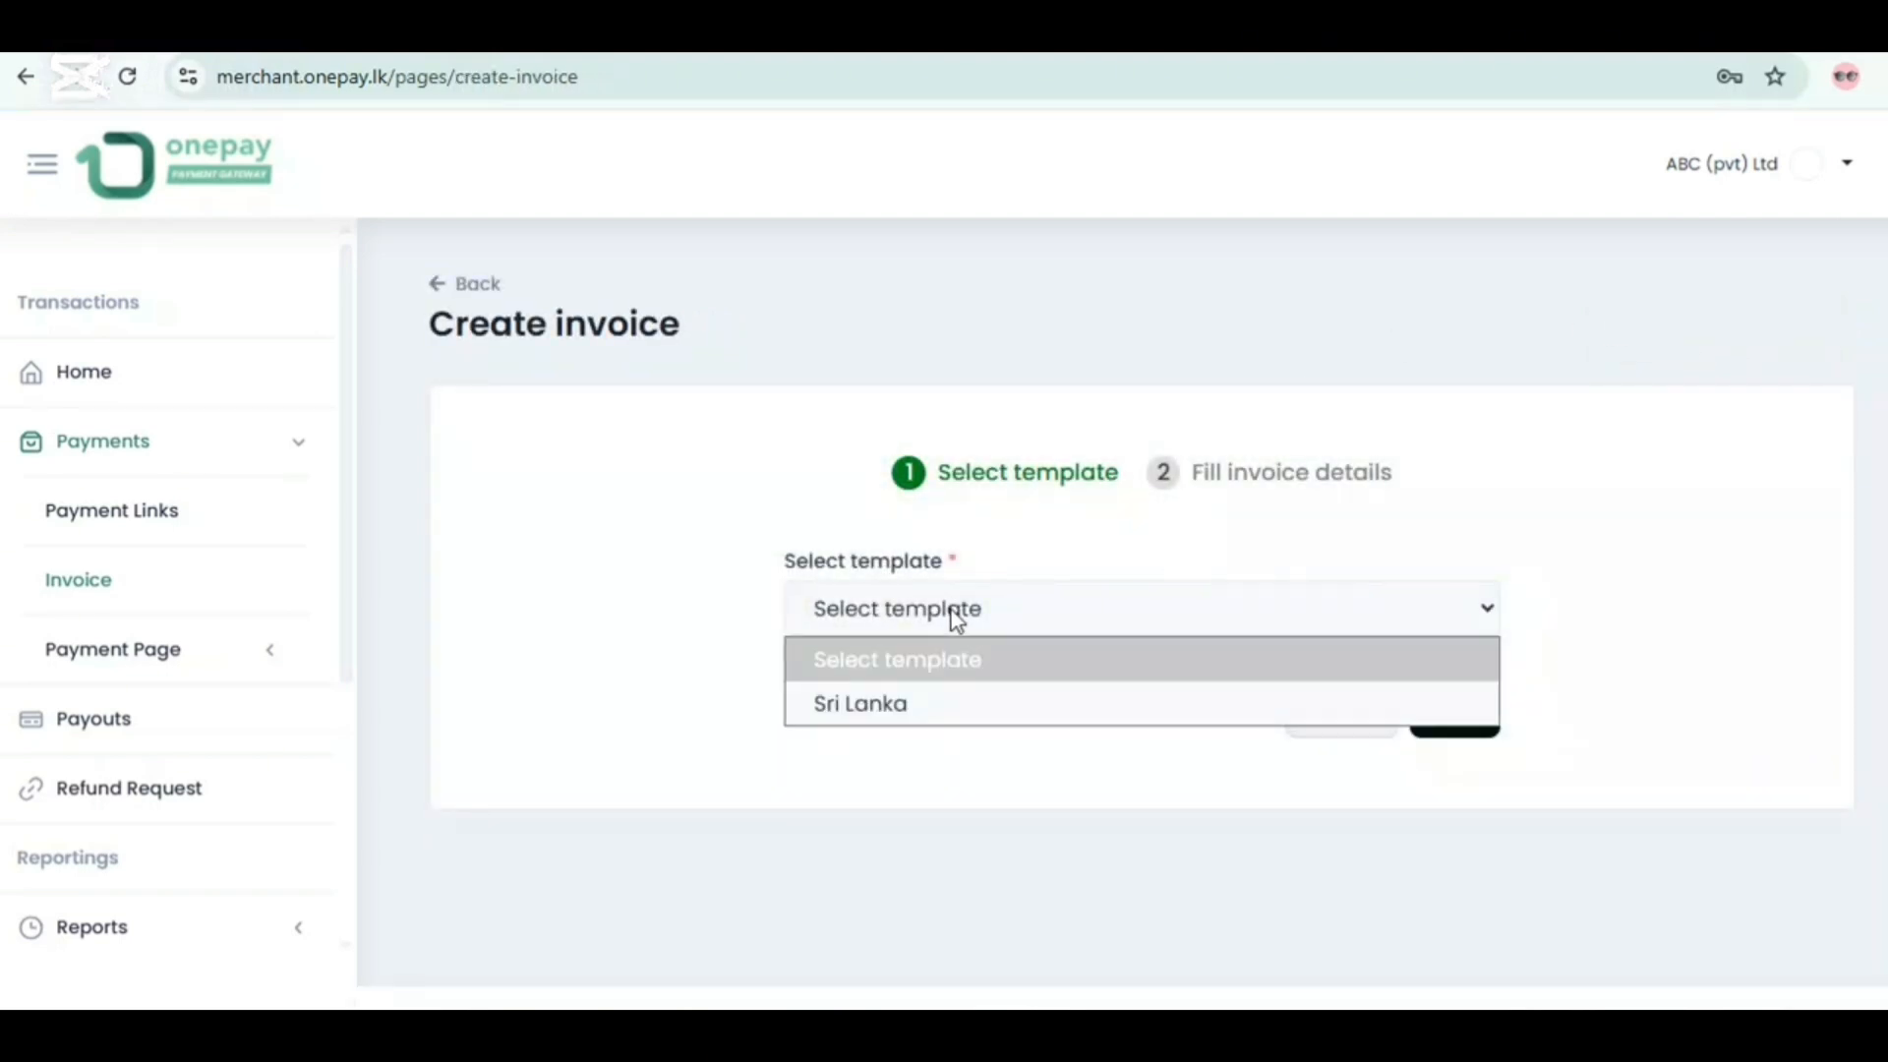
left_click(944, 704)
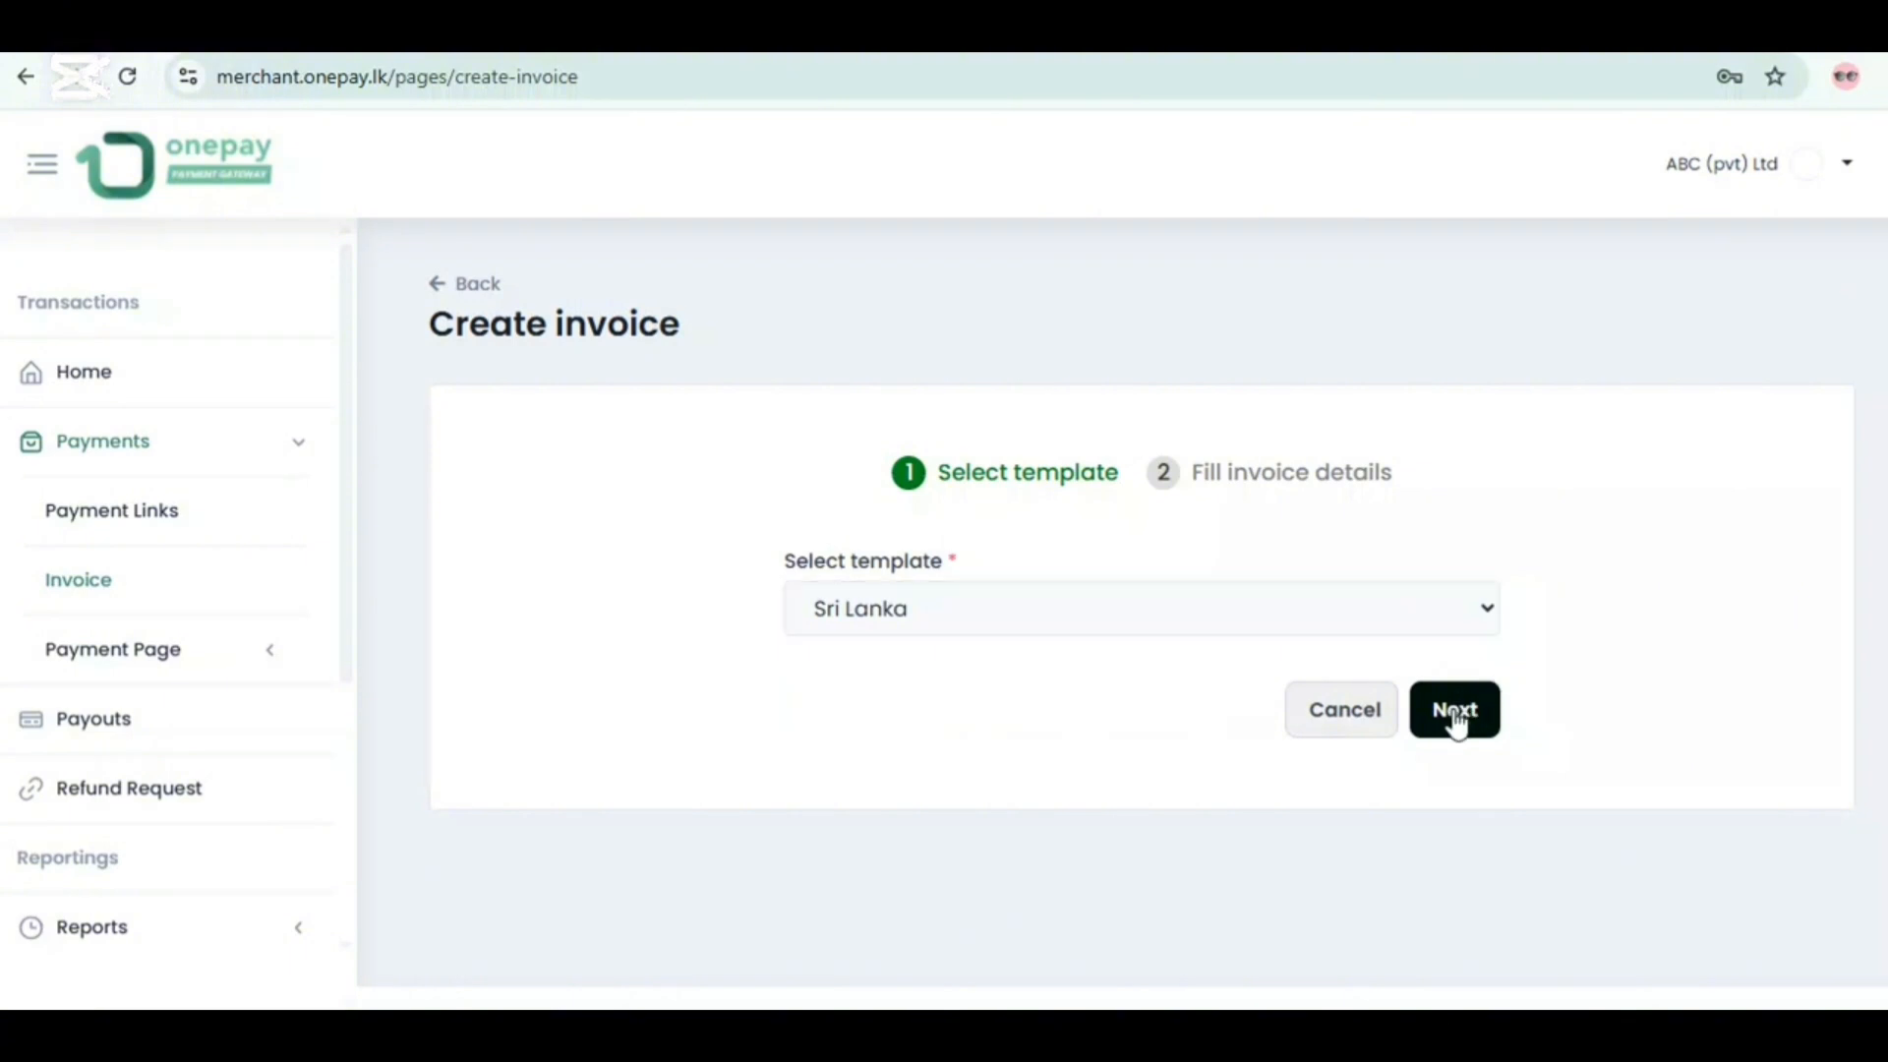
left_click(1455, 723)
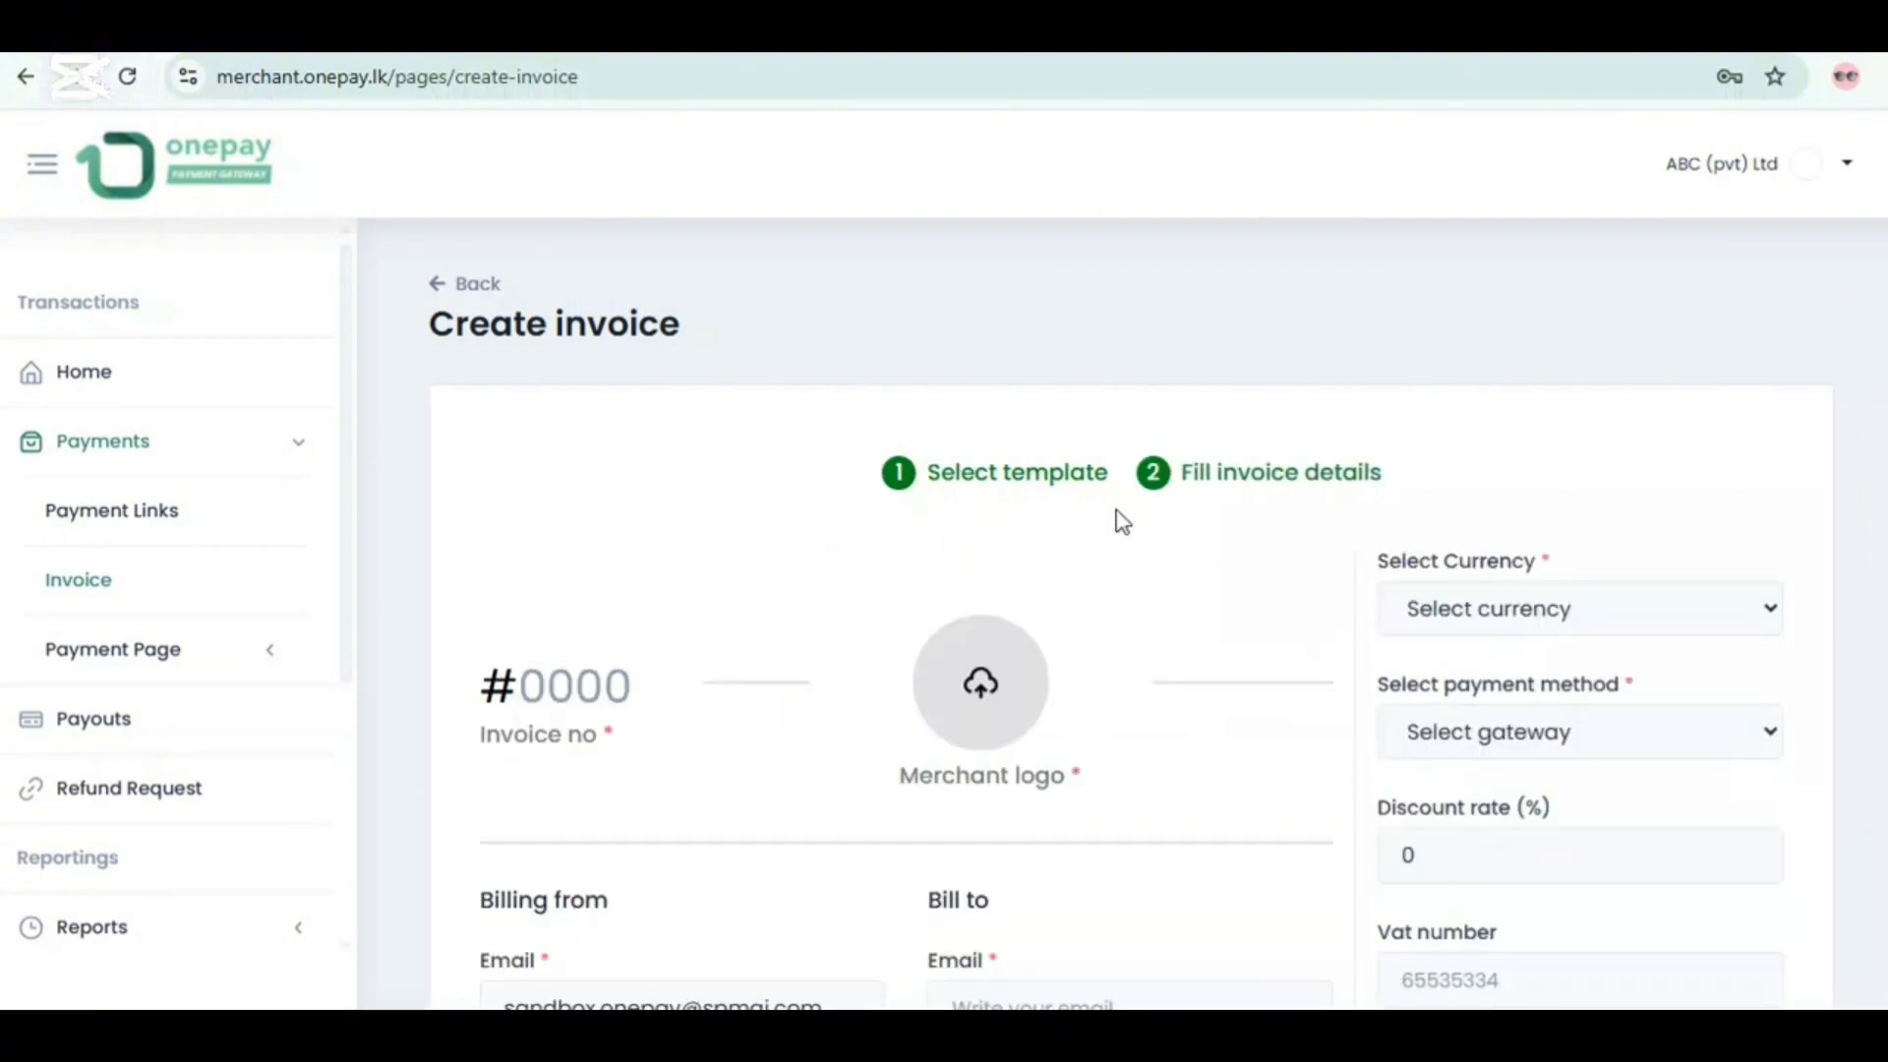
Step: Set the invoice number to 1234 and upload the "sample pic" image as the merchant logo
scroll(1235, 557, "down", 13)
scroll(1229, 618, "up", 6)
scroll(1247, 603, "up", 7)
left_click(549, 686)
type("1234")
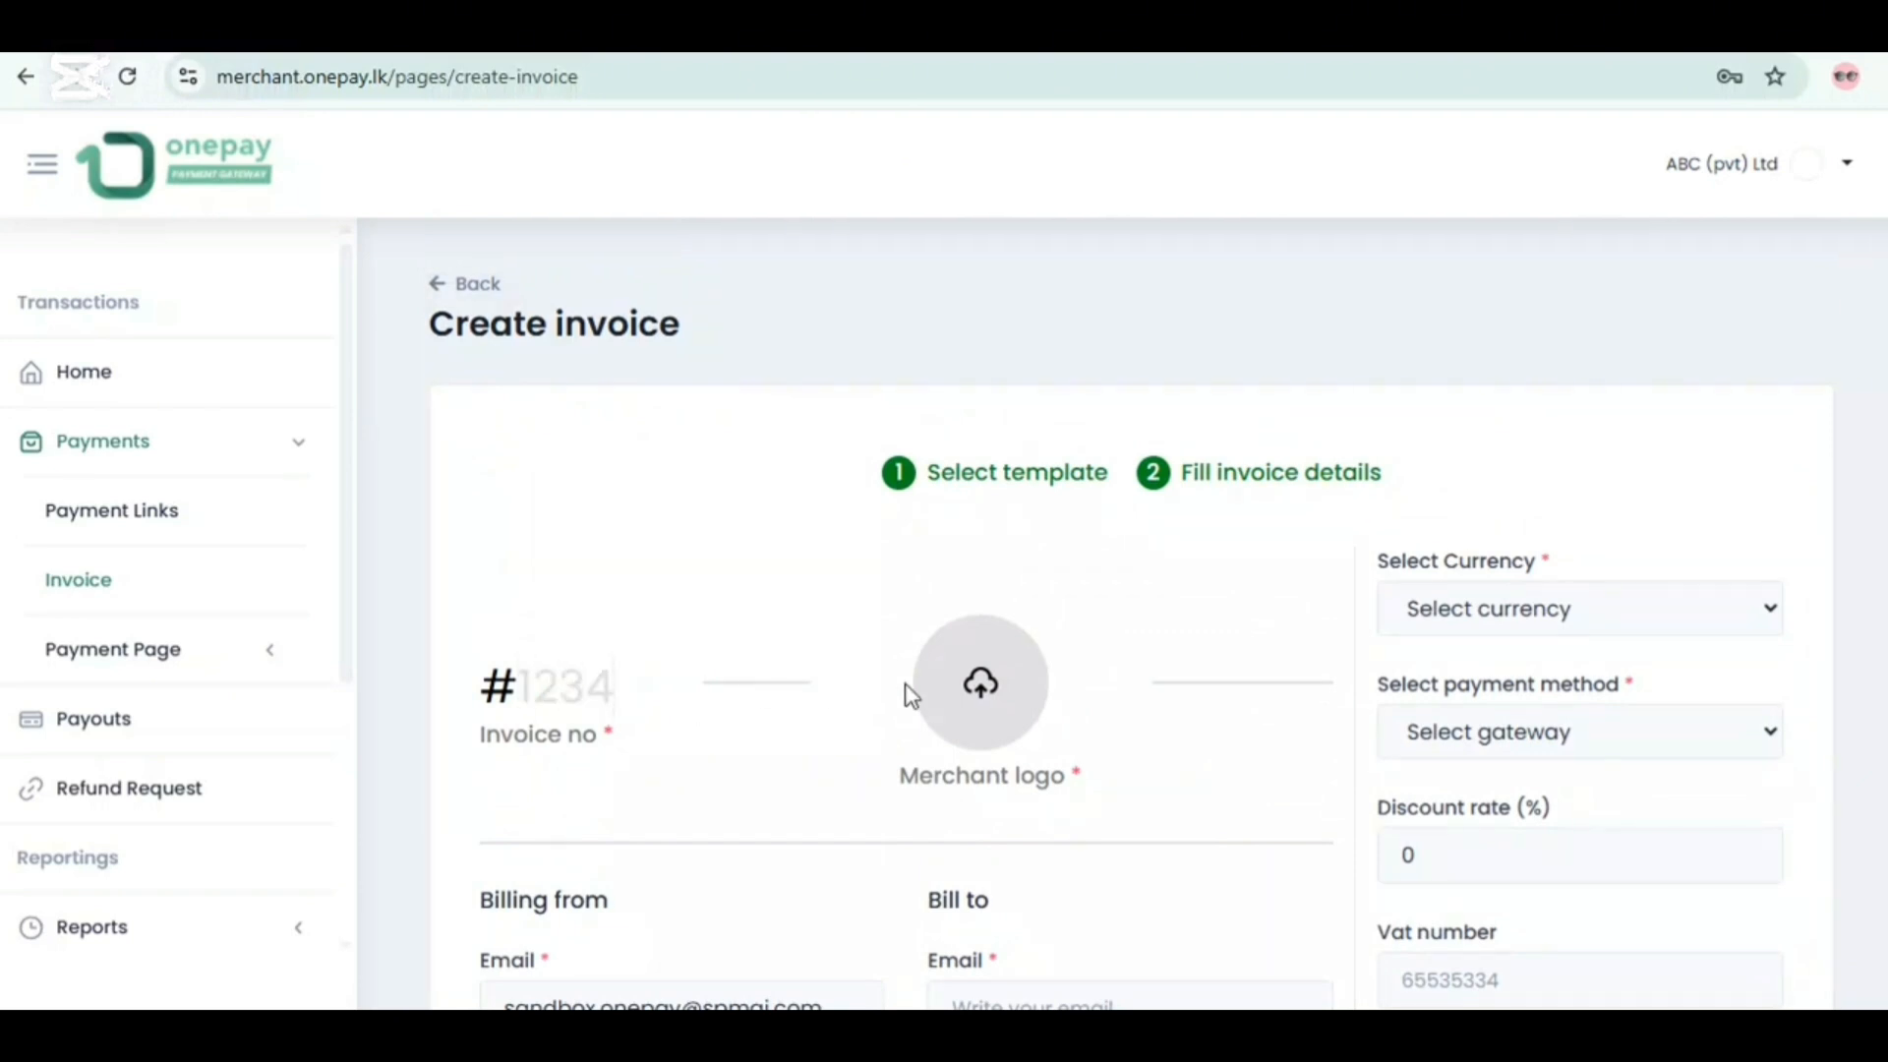
left_click(983, 685)
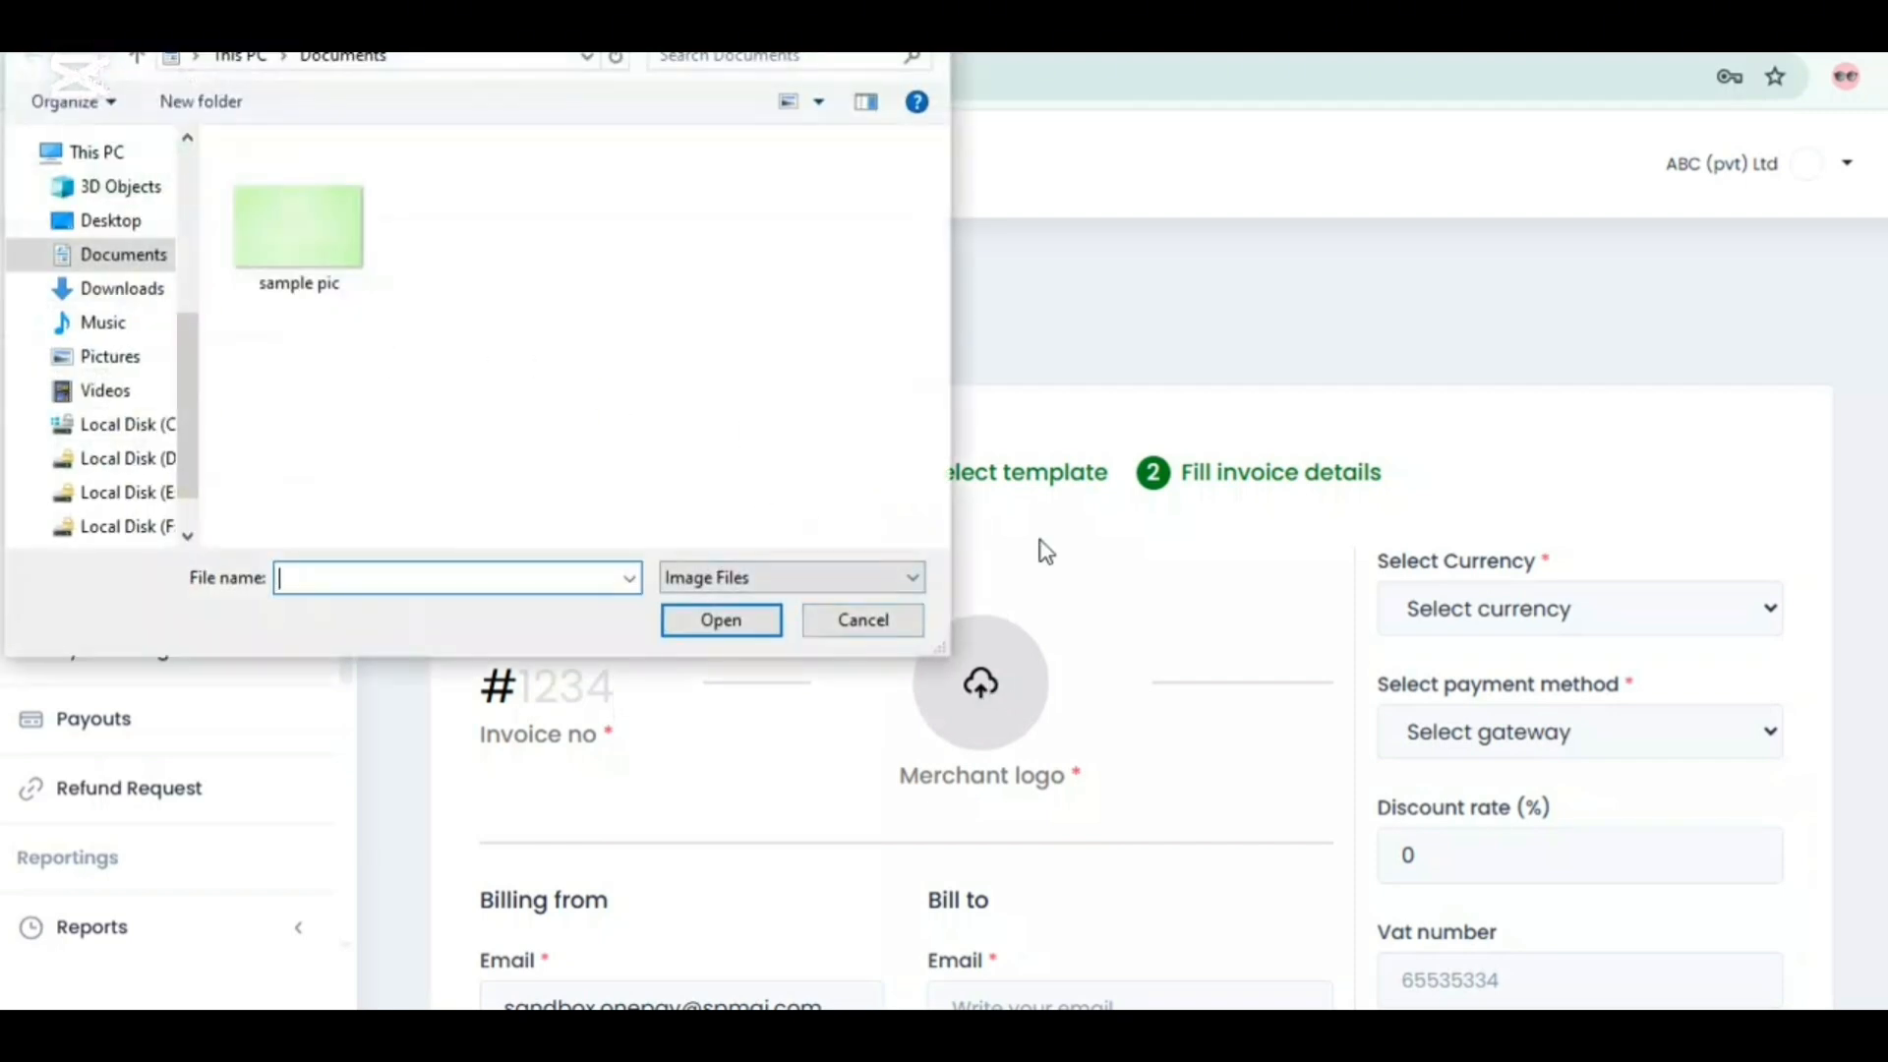
double_click(320, 238)
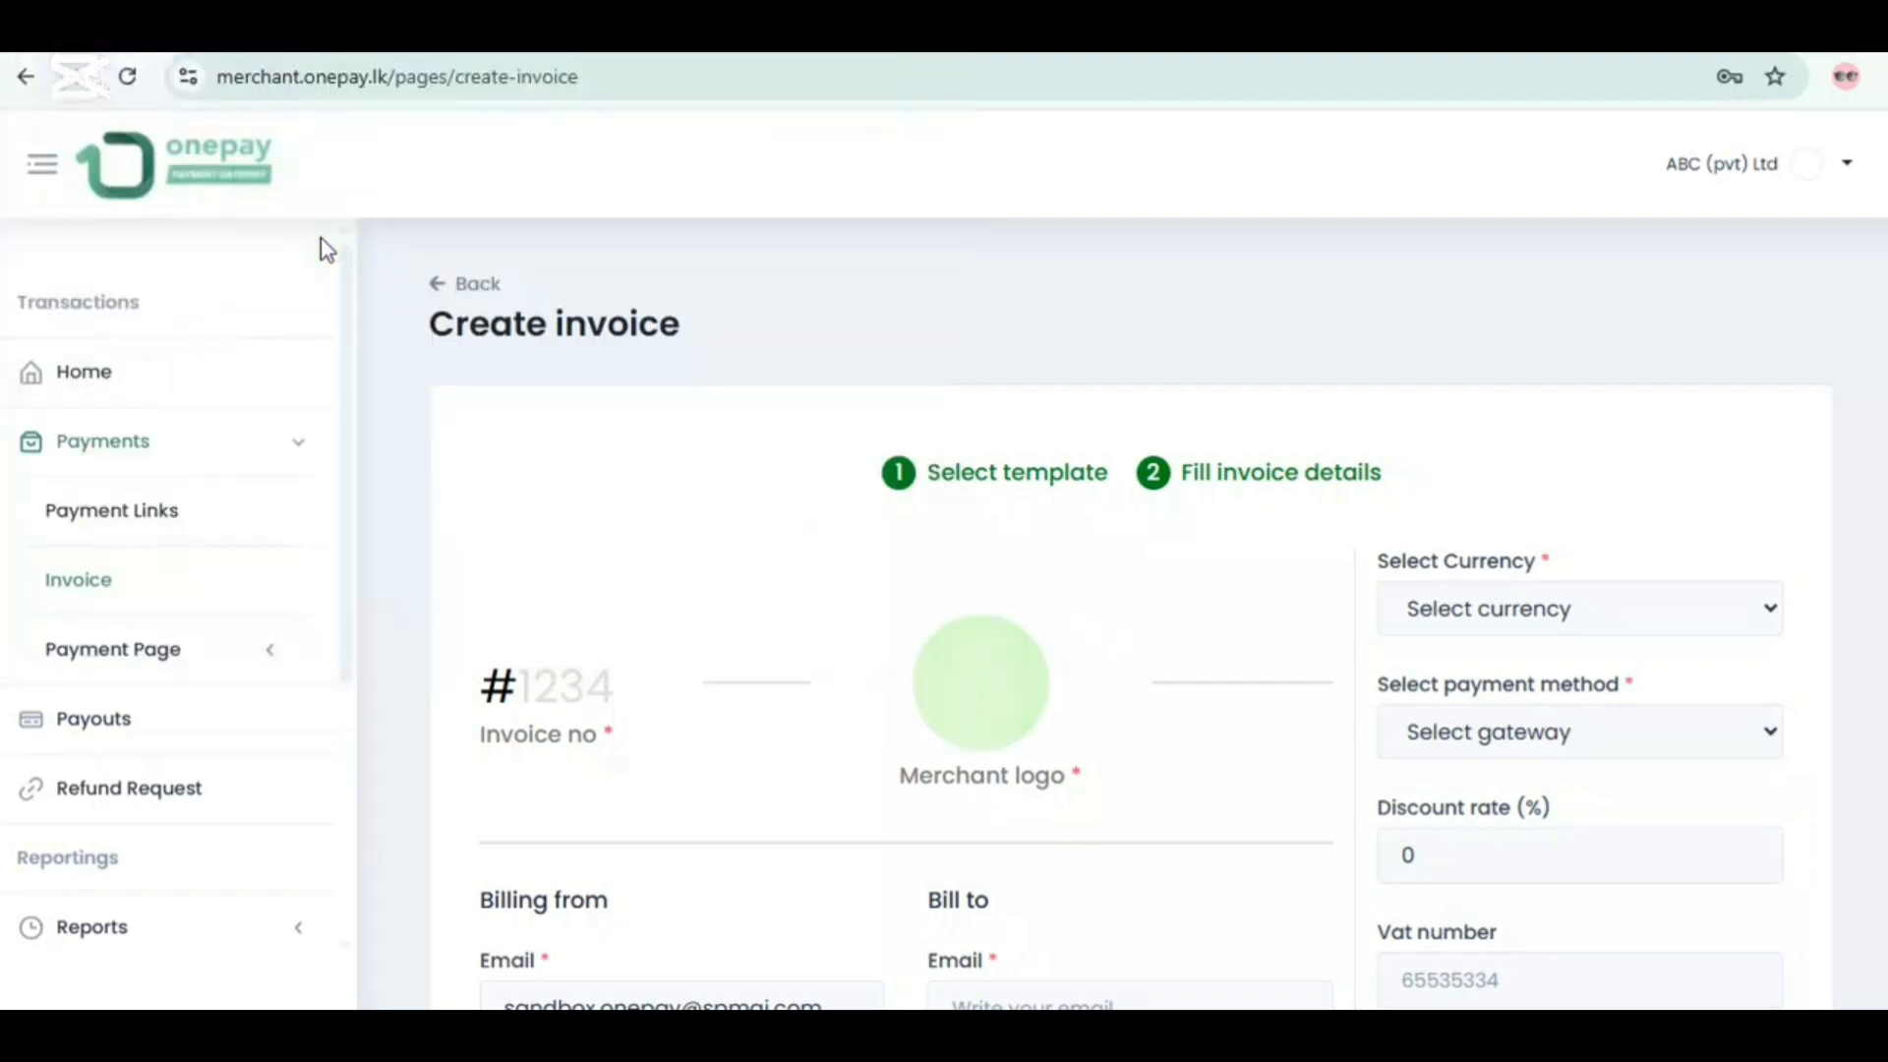
Step: Fill in the bill-to email with the saved suggestion and enter the customer's contact number
scroll(1096, 659, "down", 1)
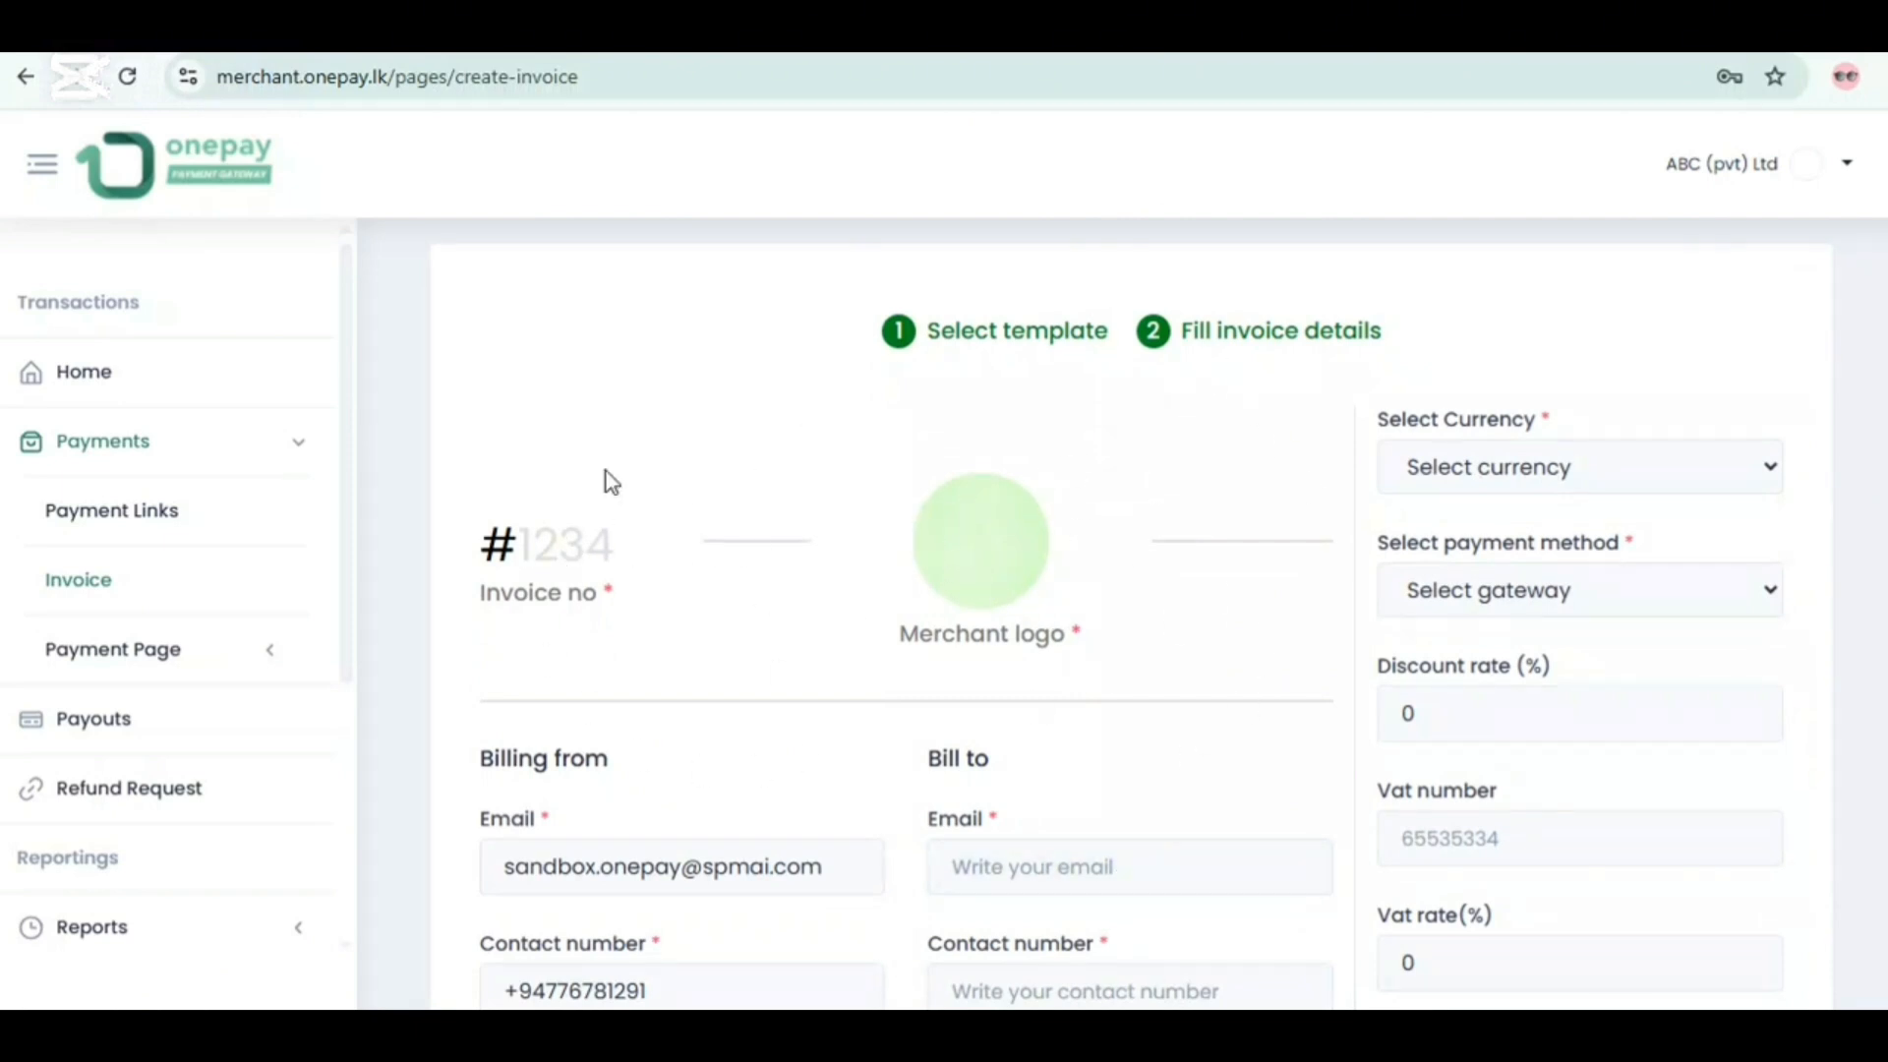
scroll(1240, 813, "down", 4)
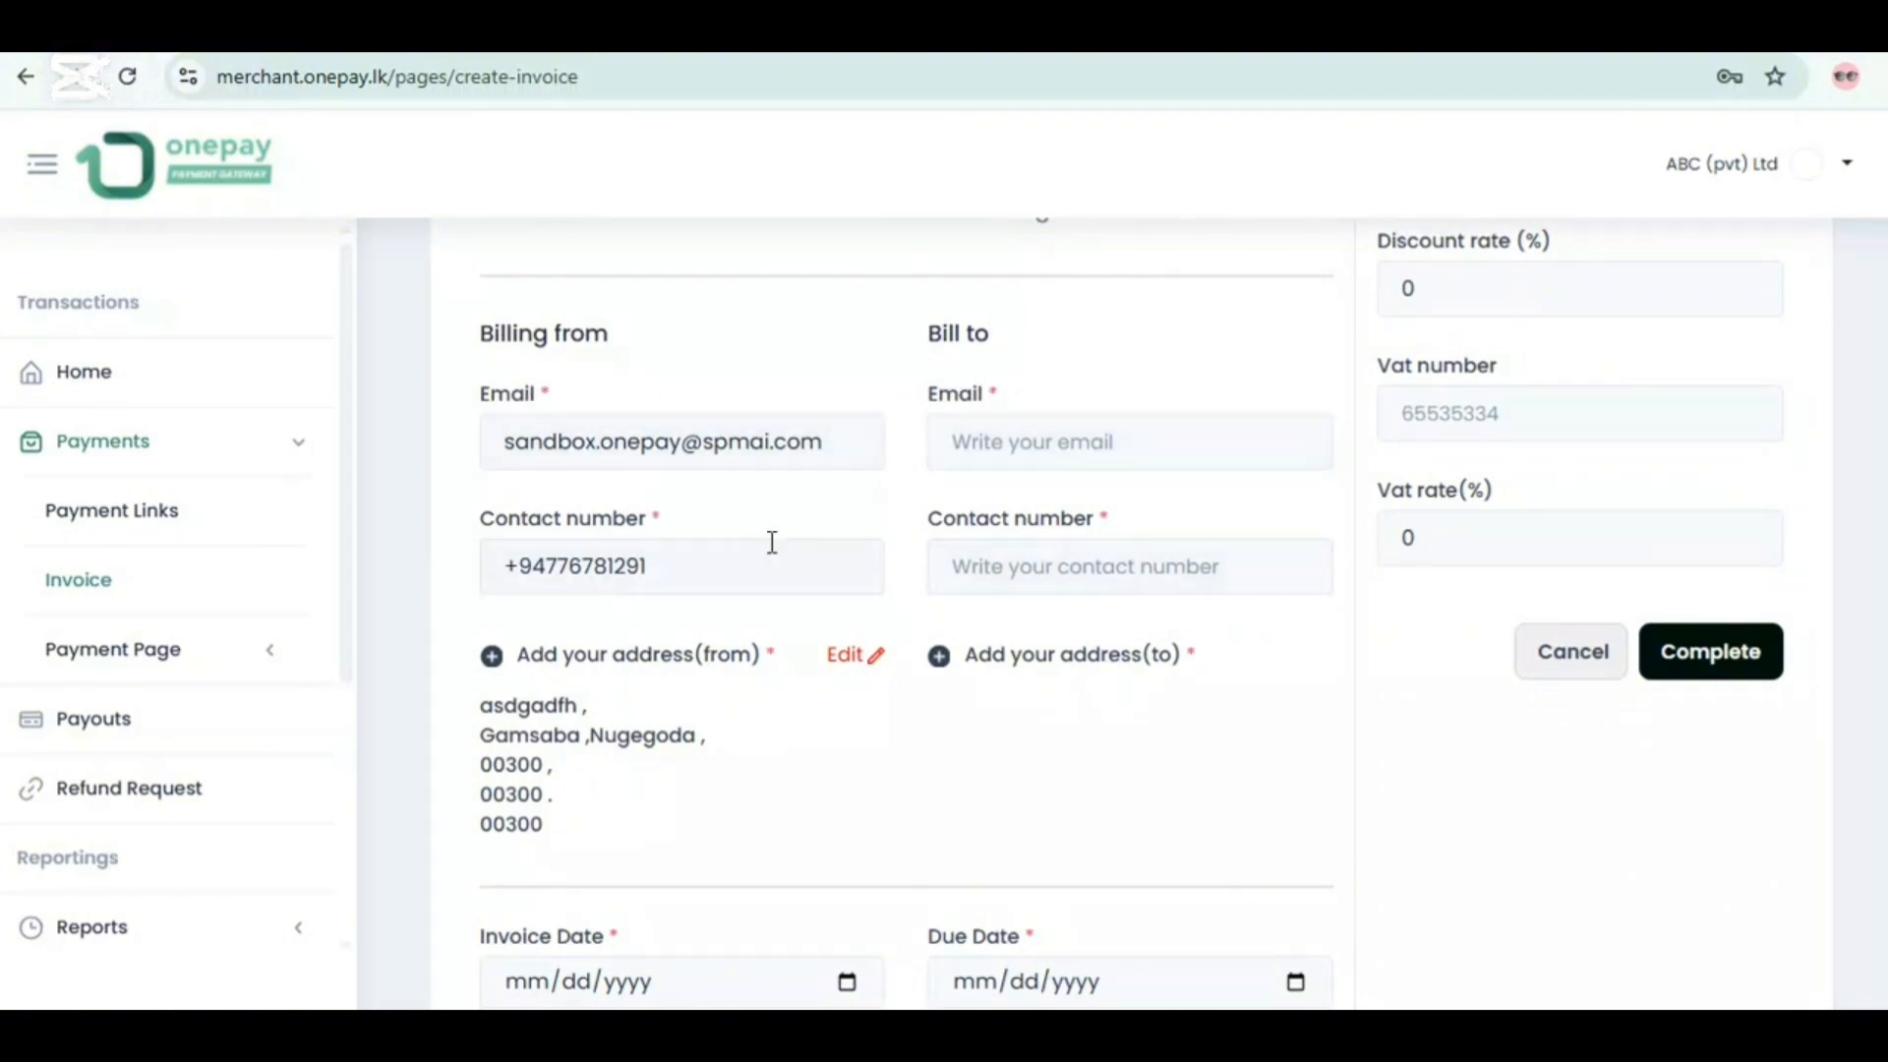
scroll(777, 550, "up", 4)
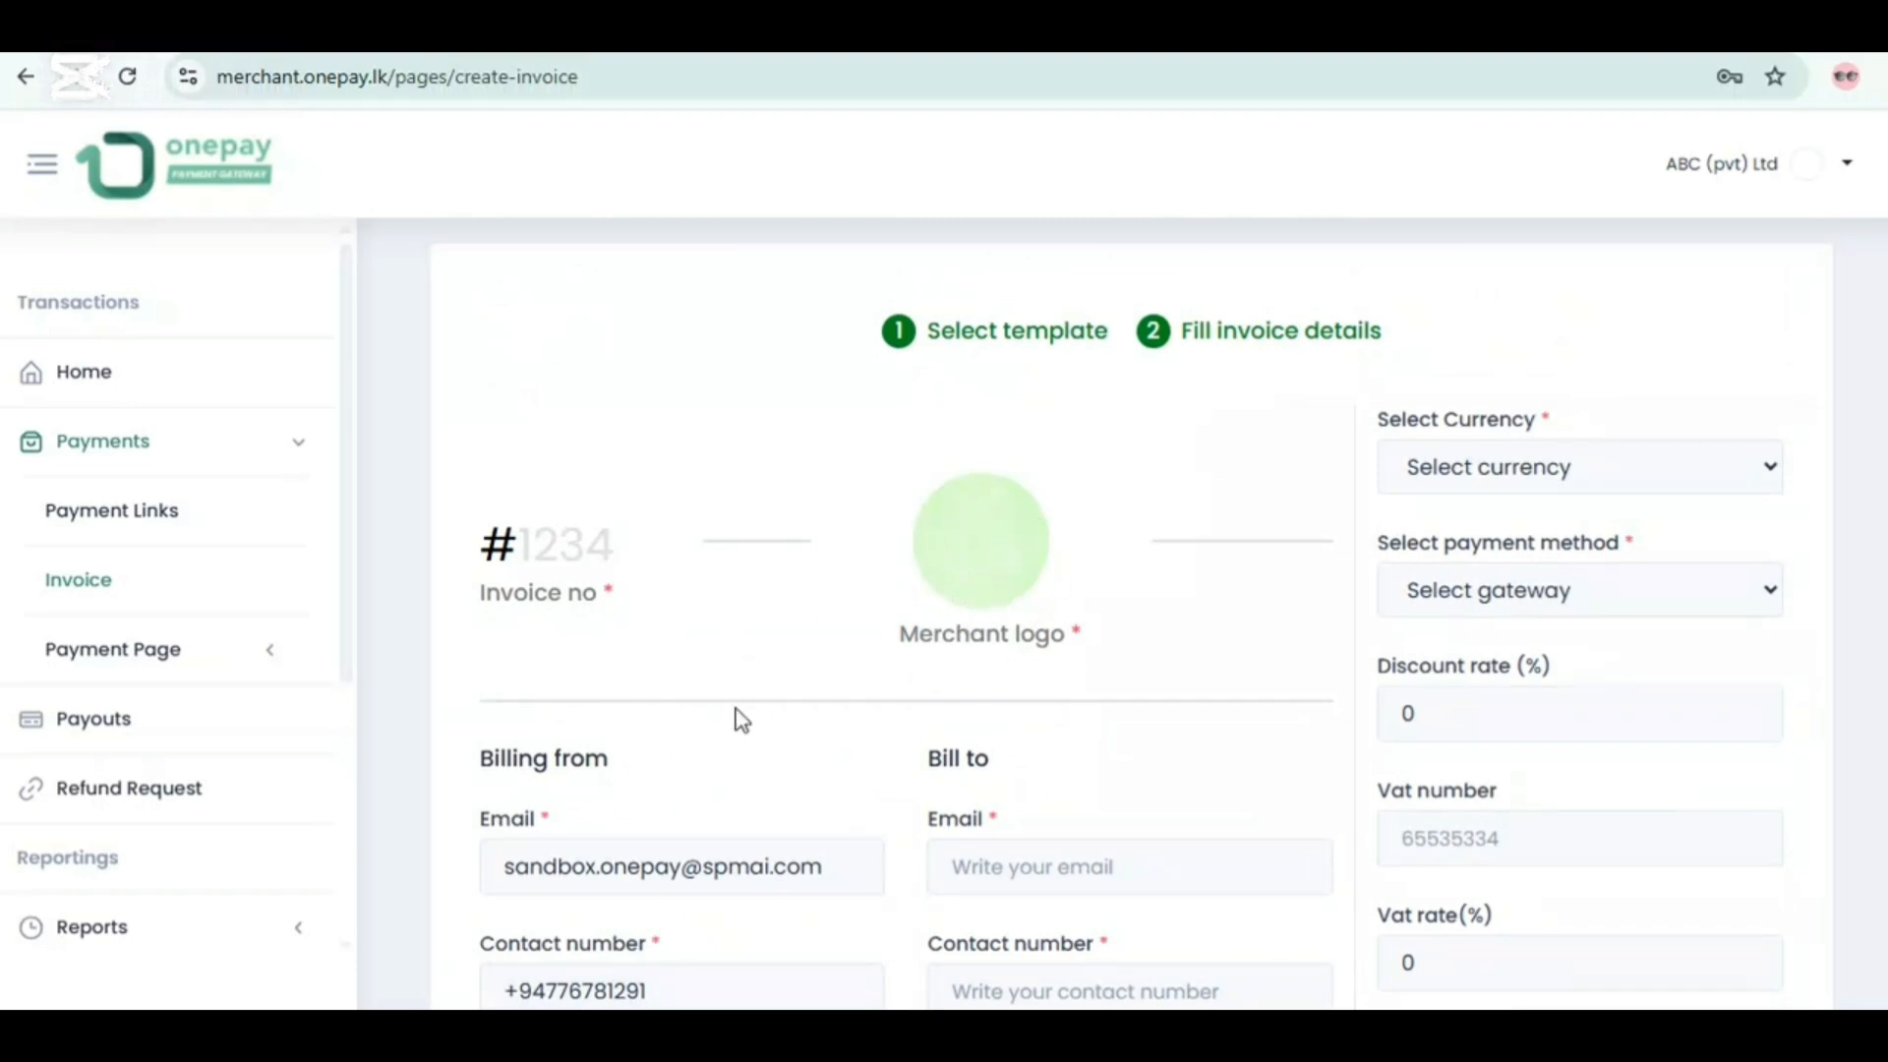
scroll(738, 717, "down", 2)
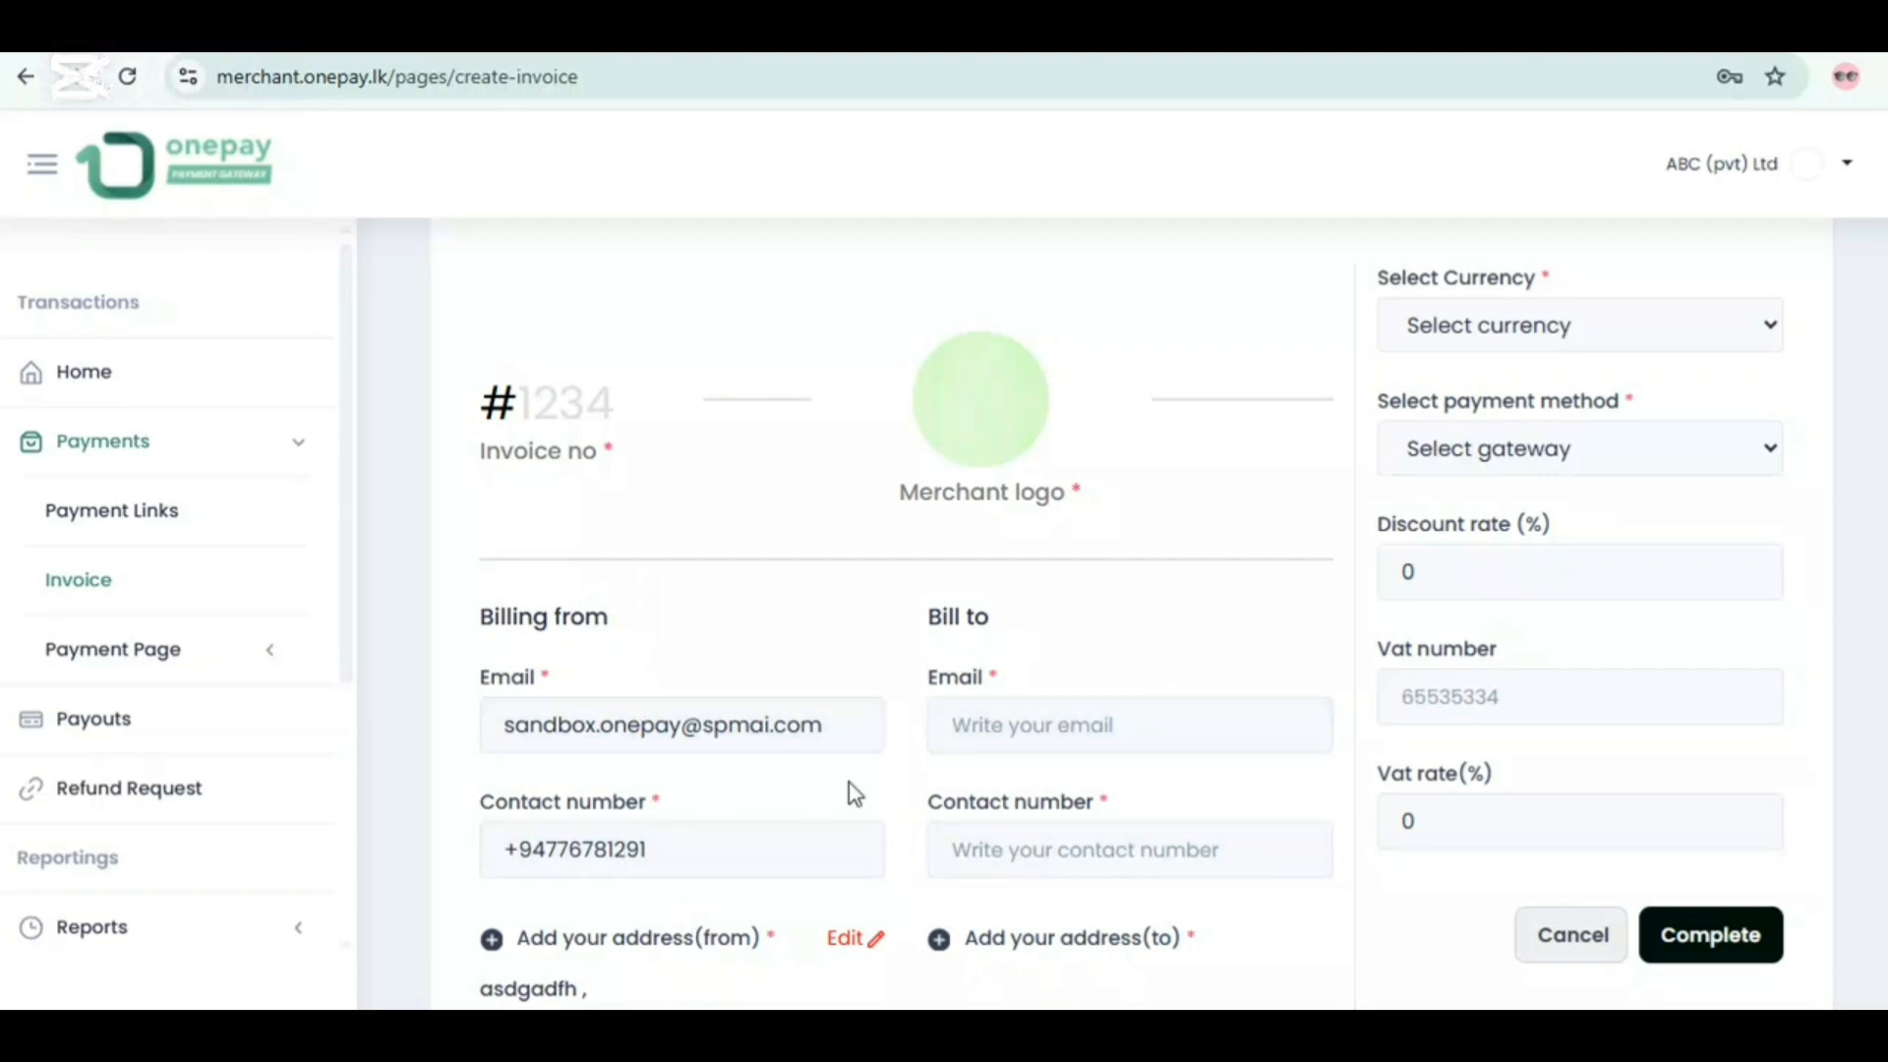
left_click(1018, 728)
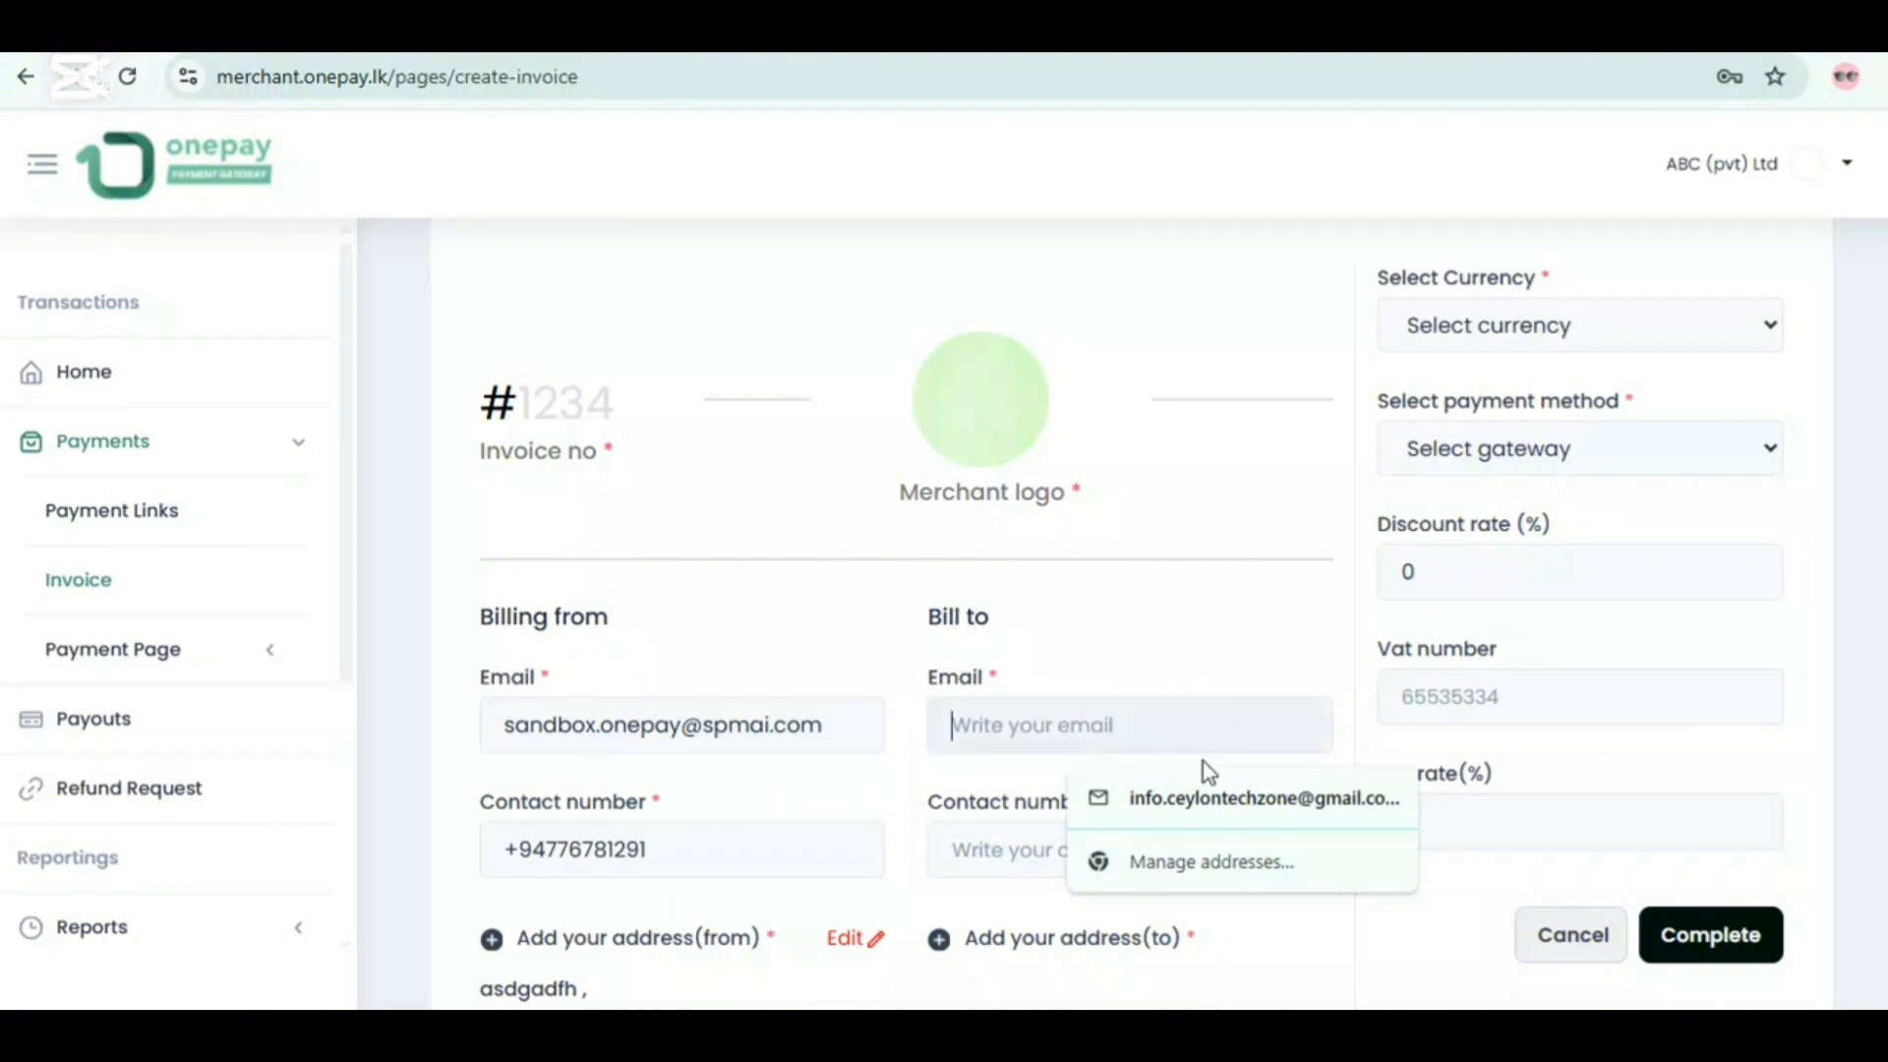
left_click(1205, 796)
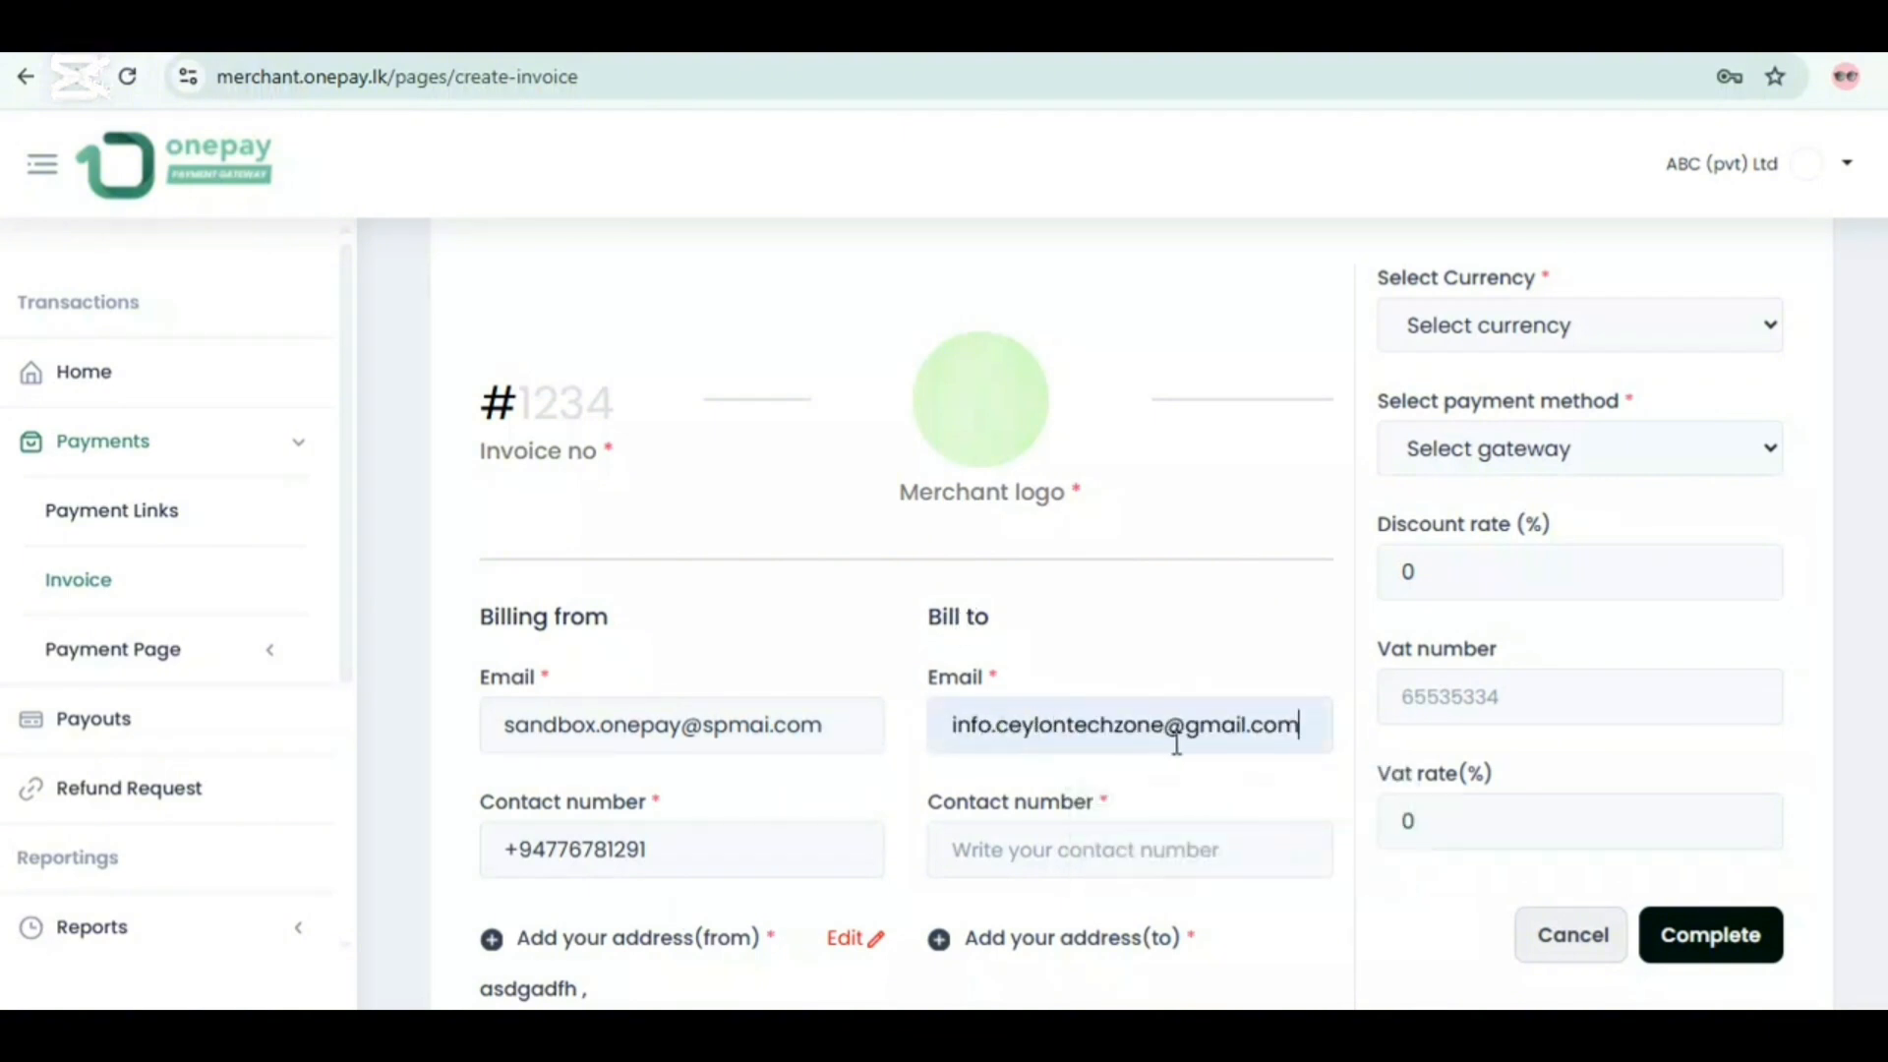
left_click(1000, 843)
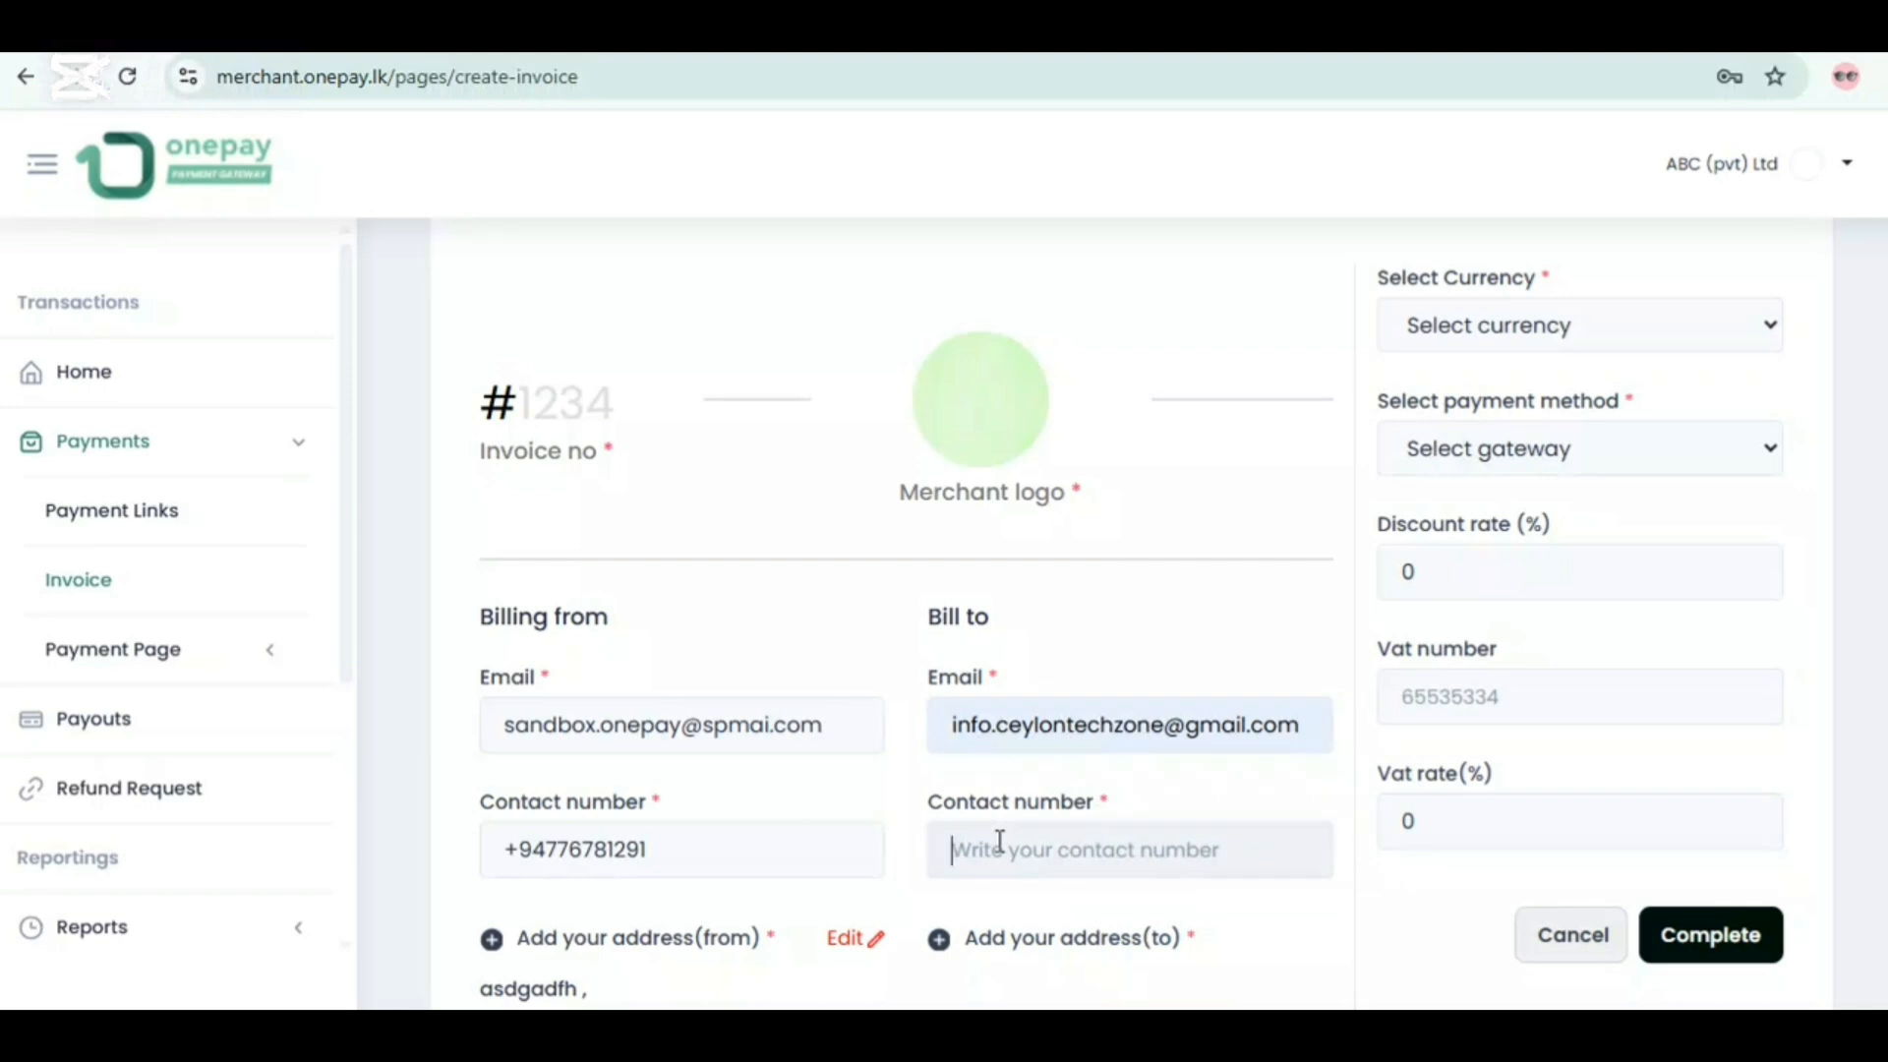
type("076")
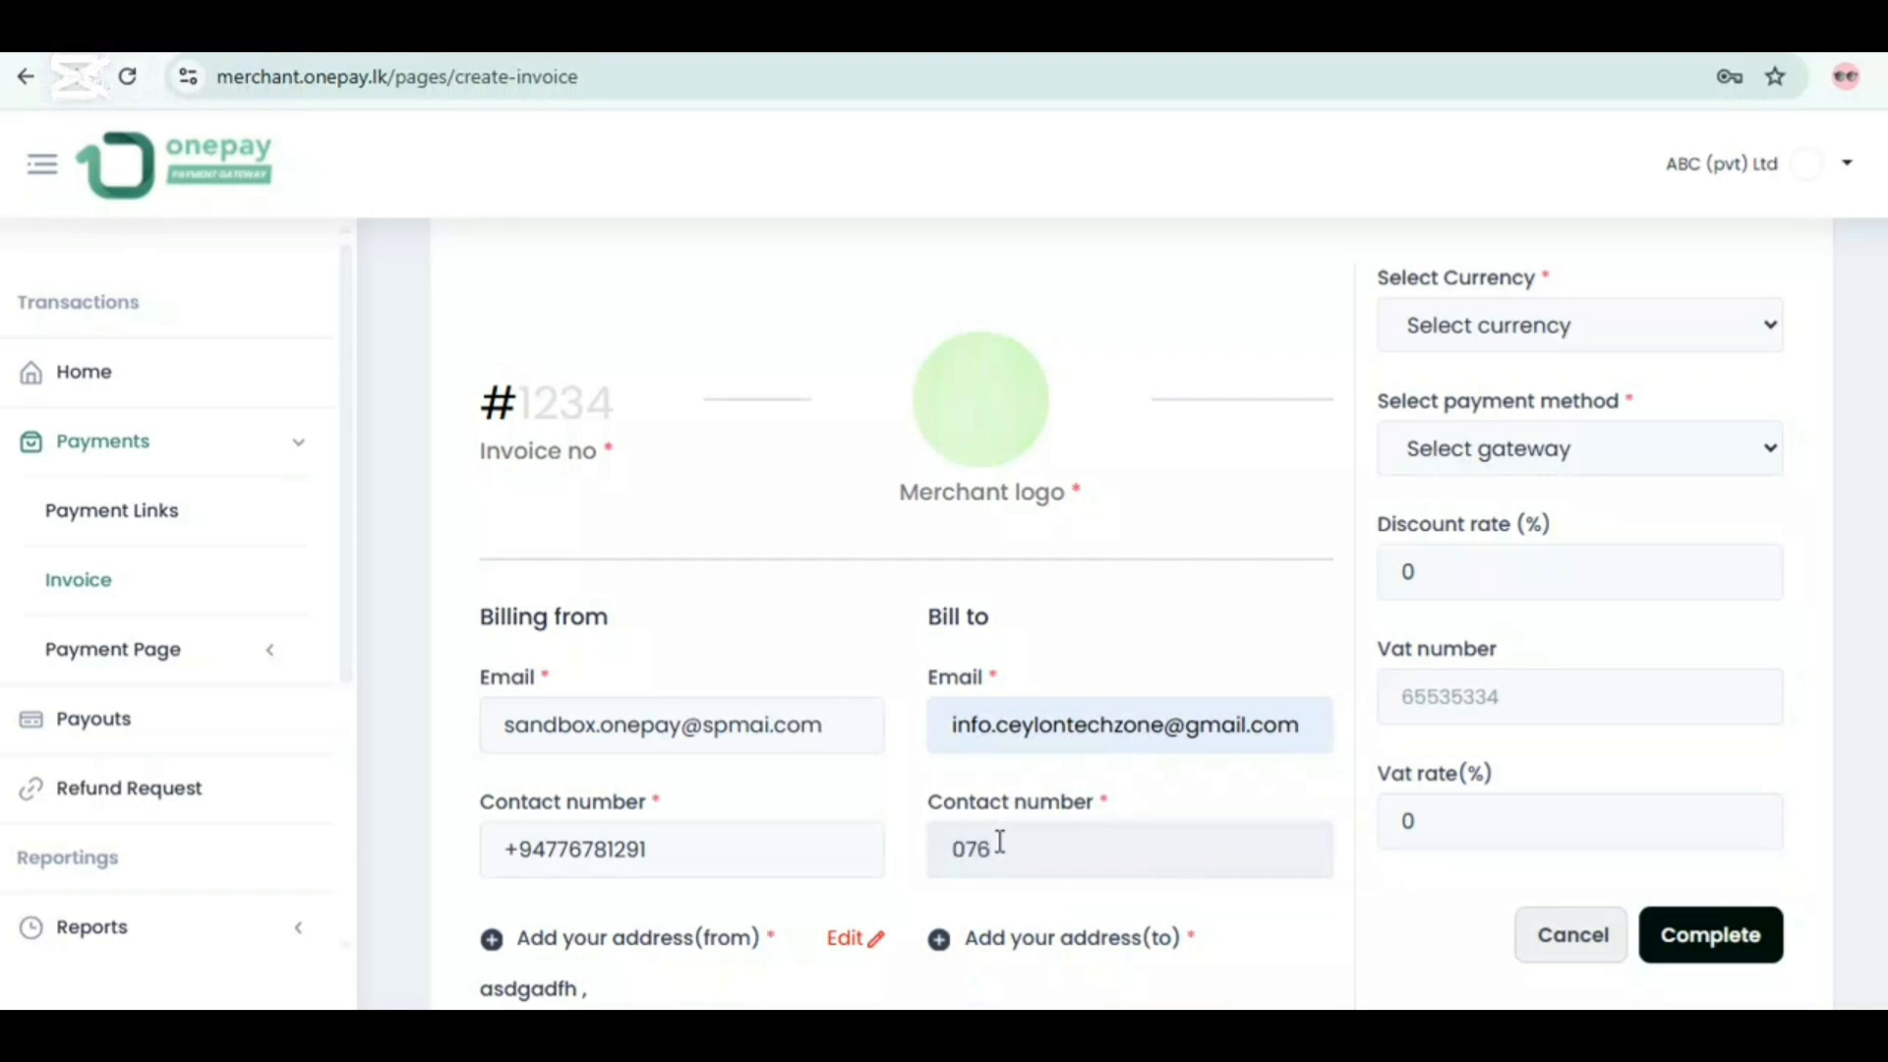
type("6666666")
Step: Add a bill-to address with "test name" as the name, "test 1" as address line 1 and "test 2" as address line 2
scroll(1074, 787, "down", 3)
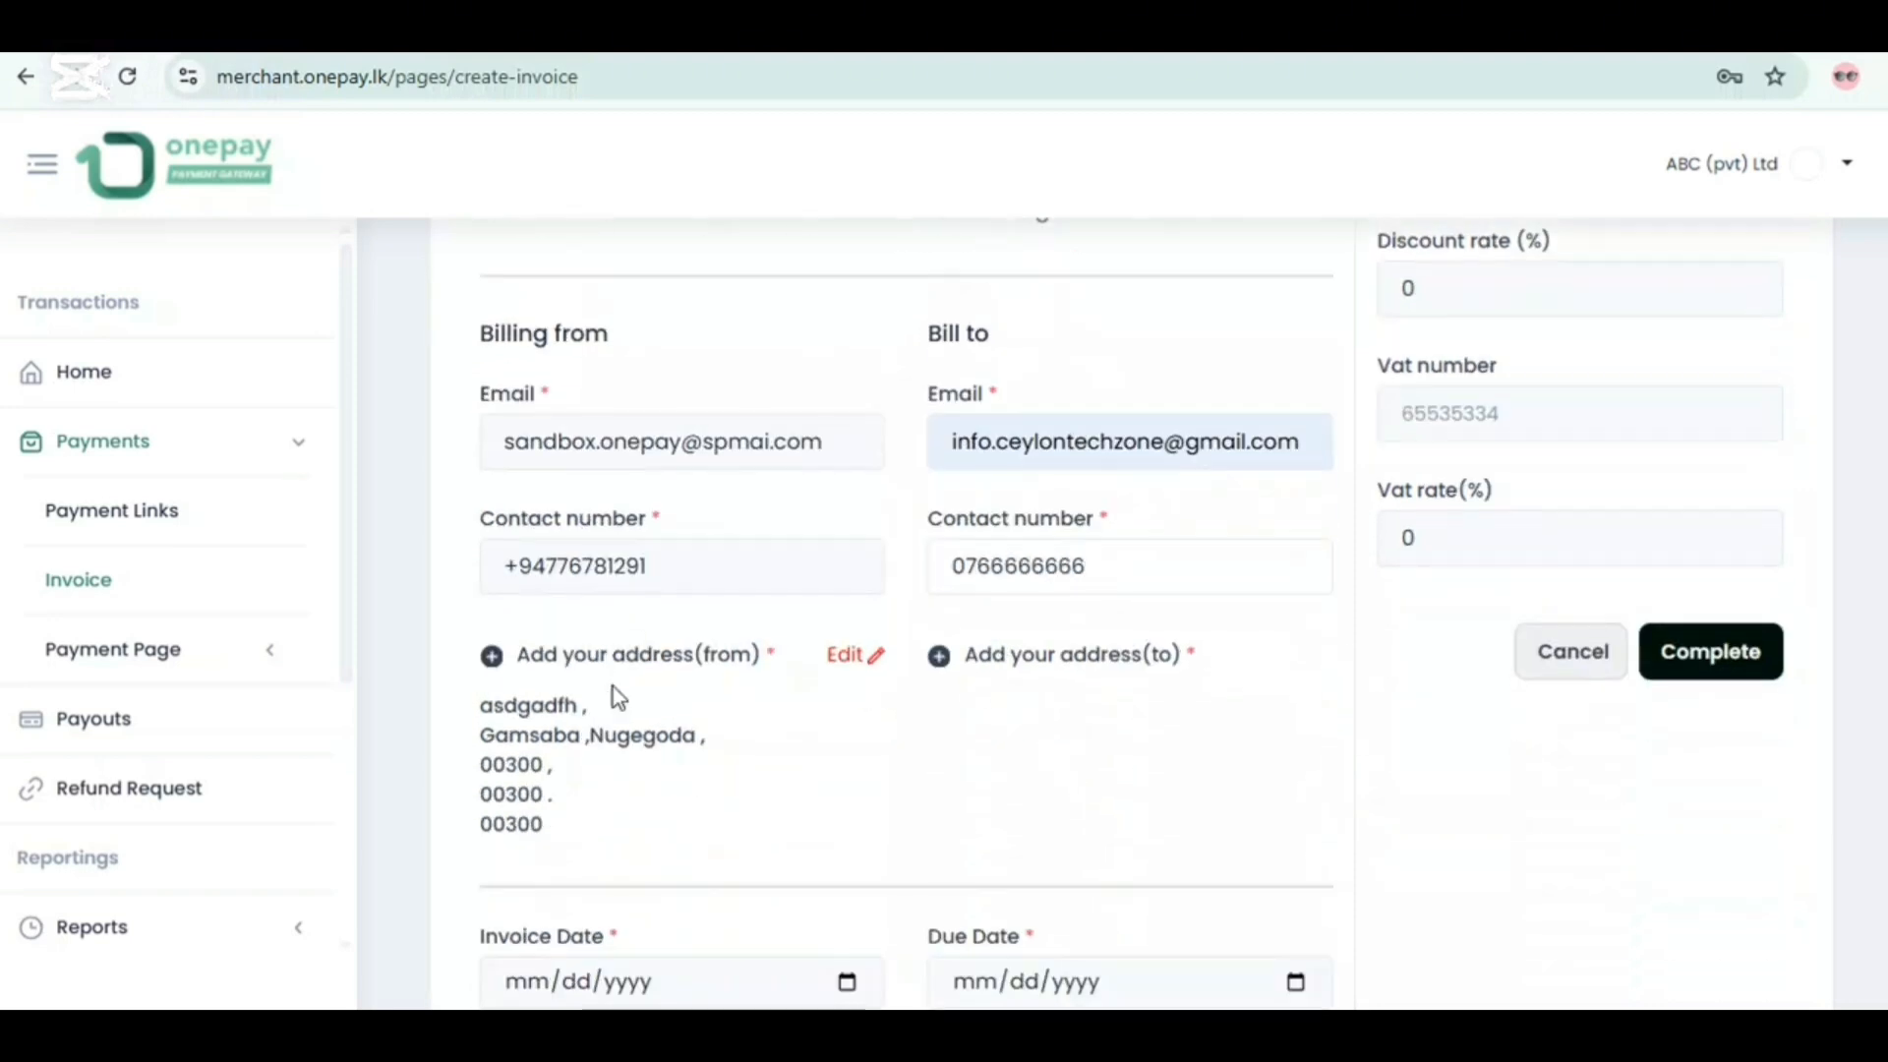
left_click(939, 656)
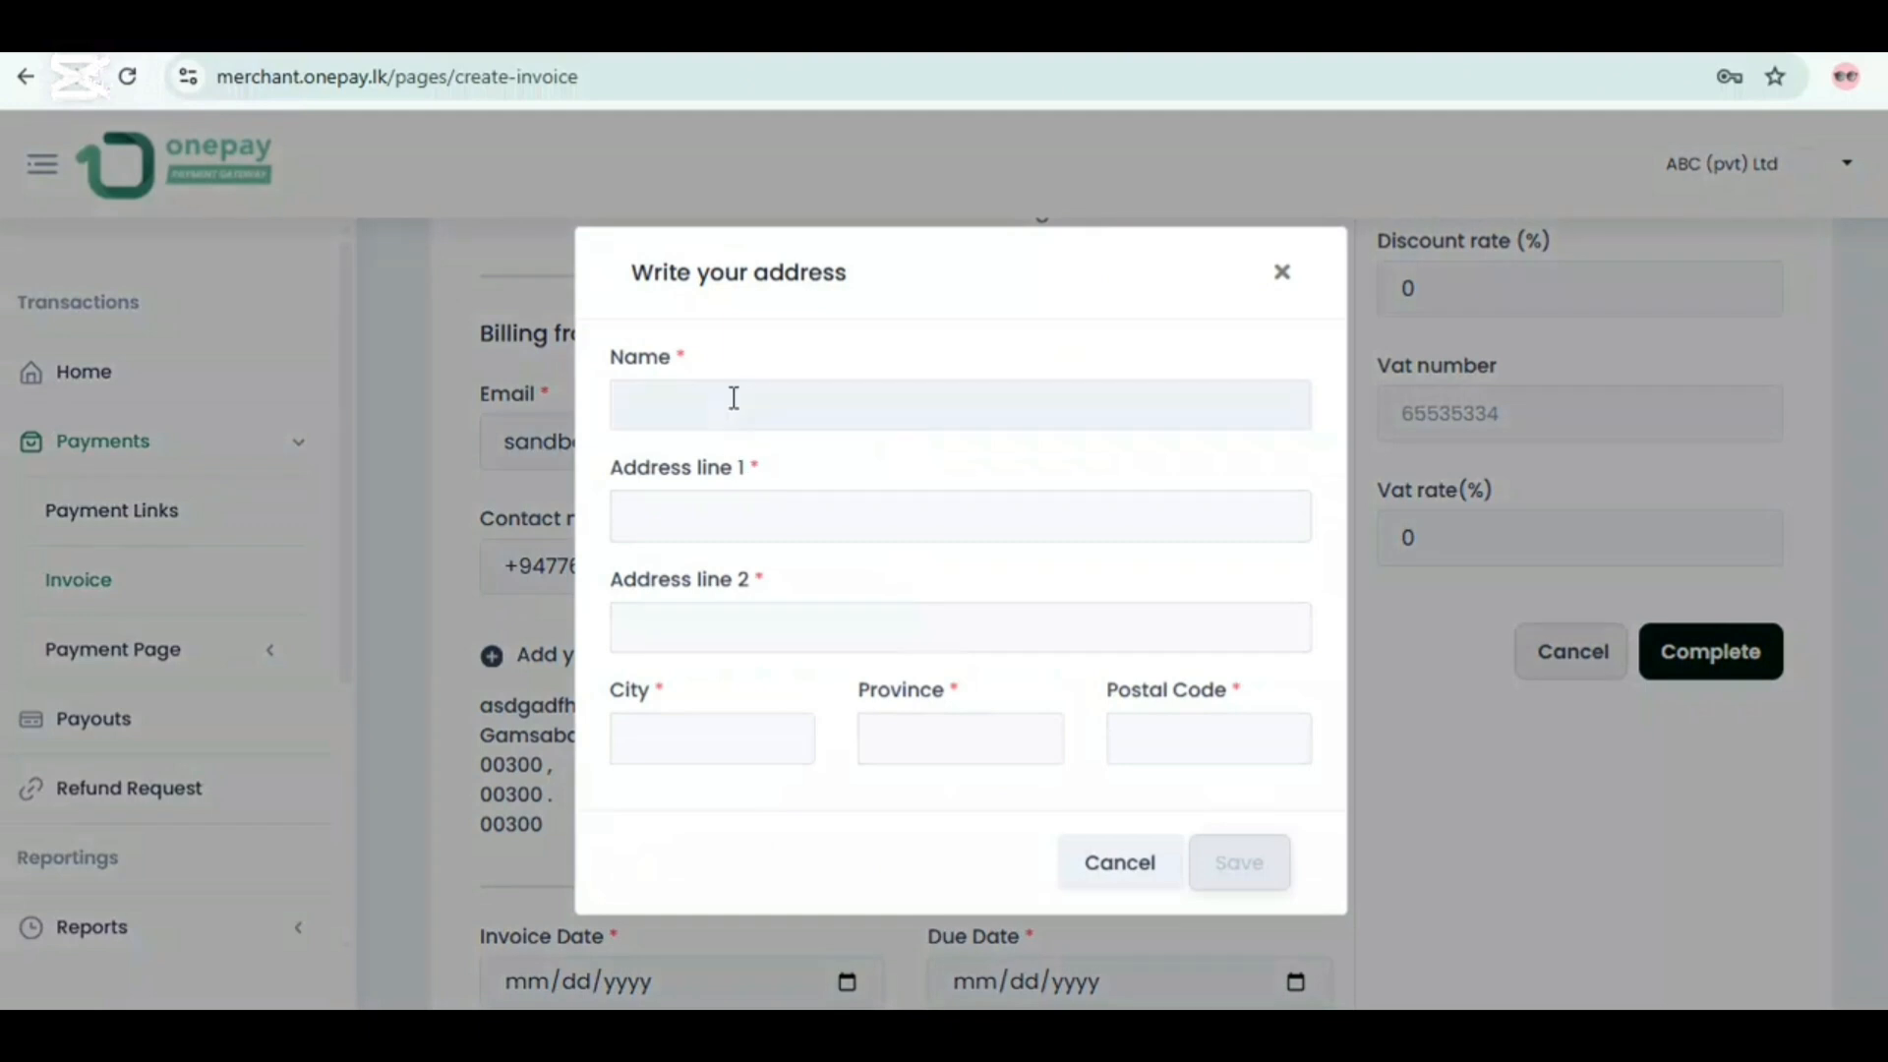
left_click(736, 399)
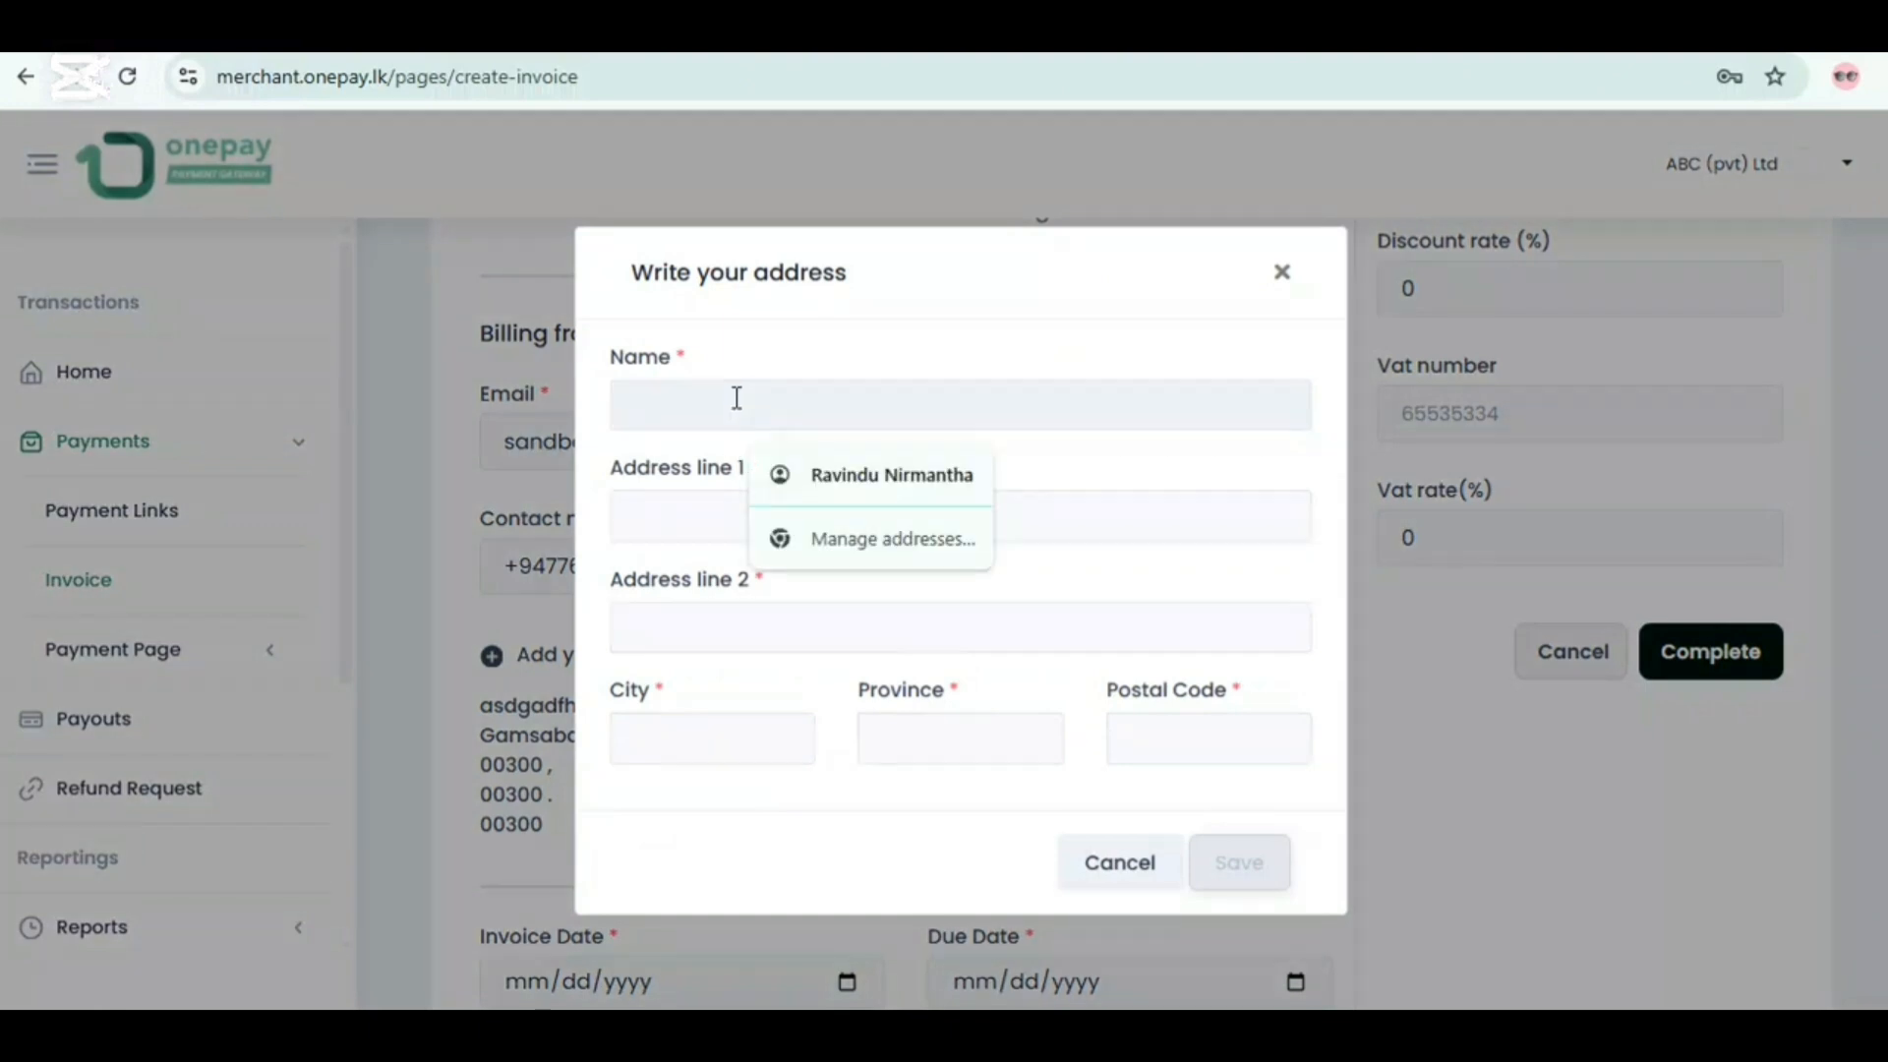
type("test")
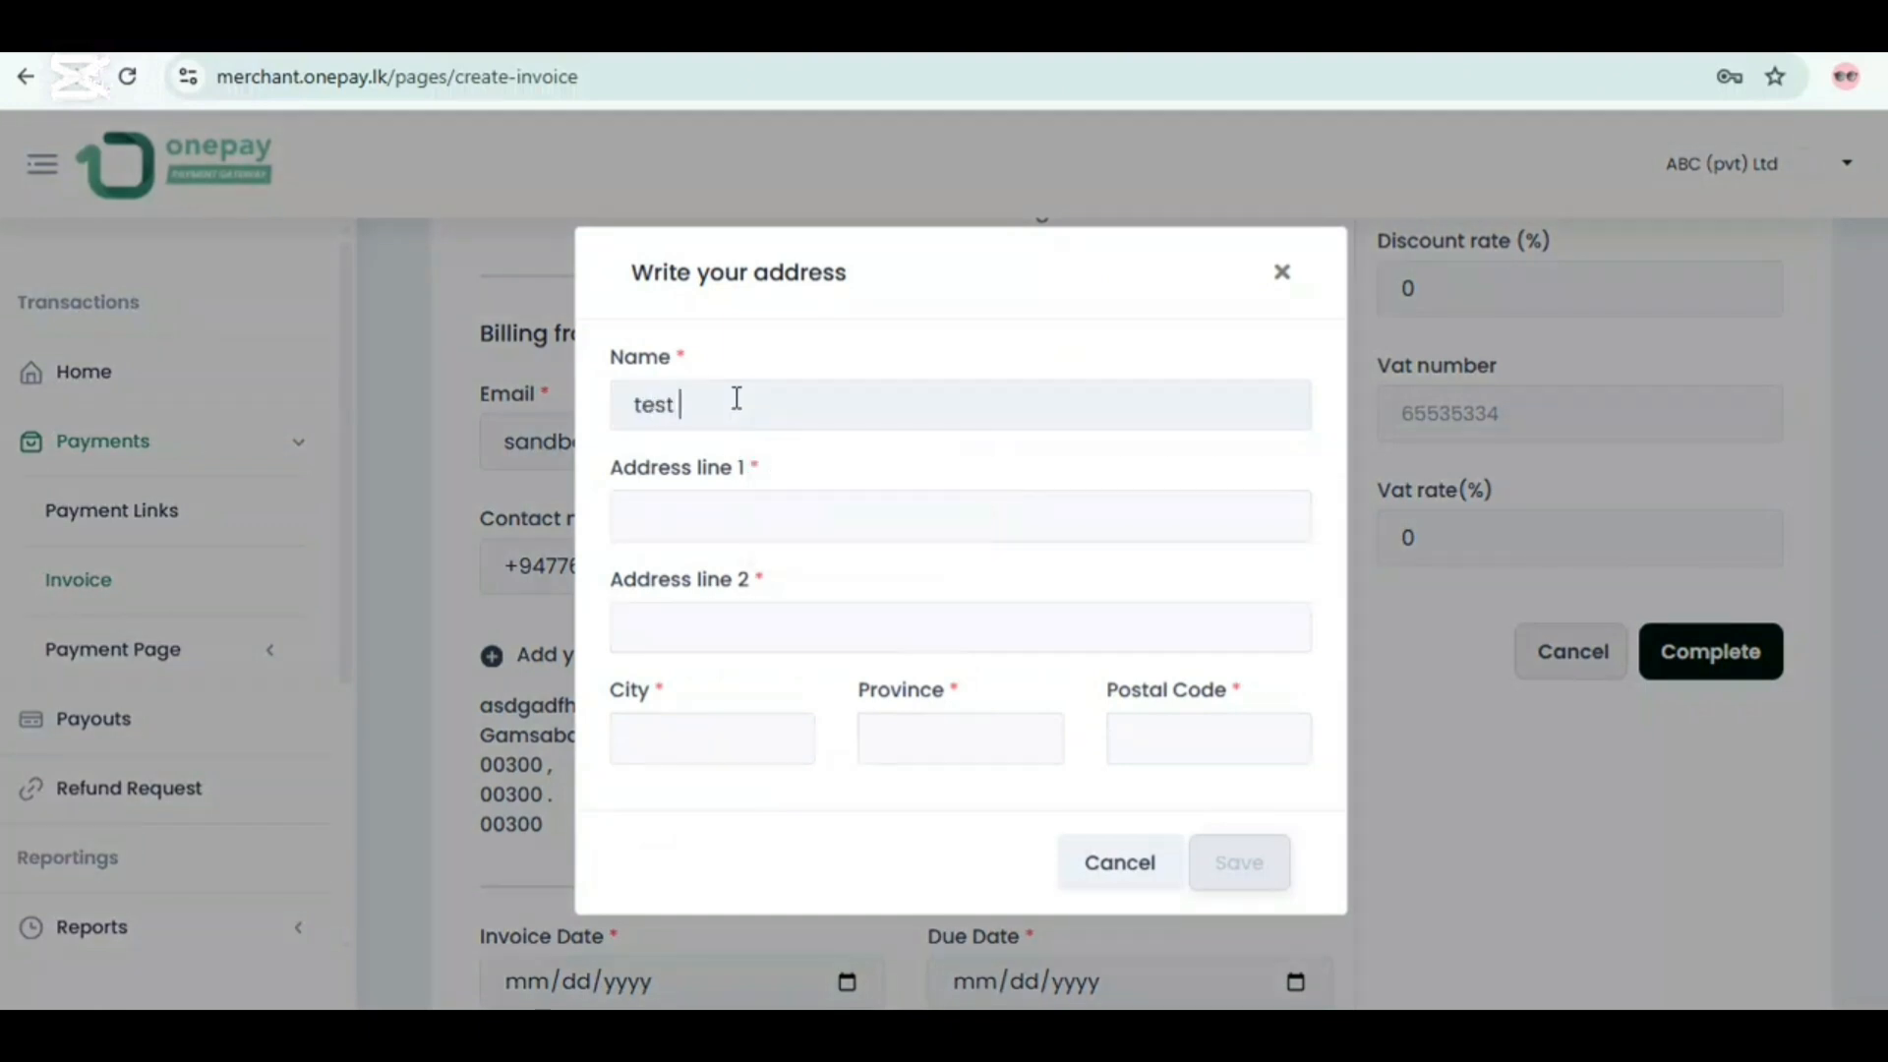
type(" name")
left_click(719, 516)
type("test 1")
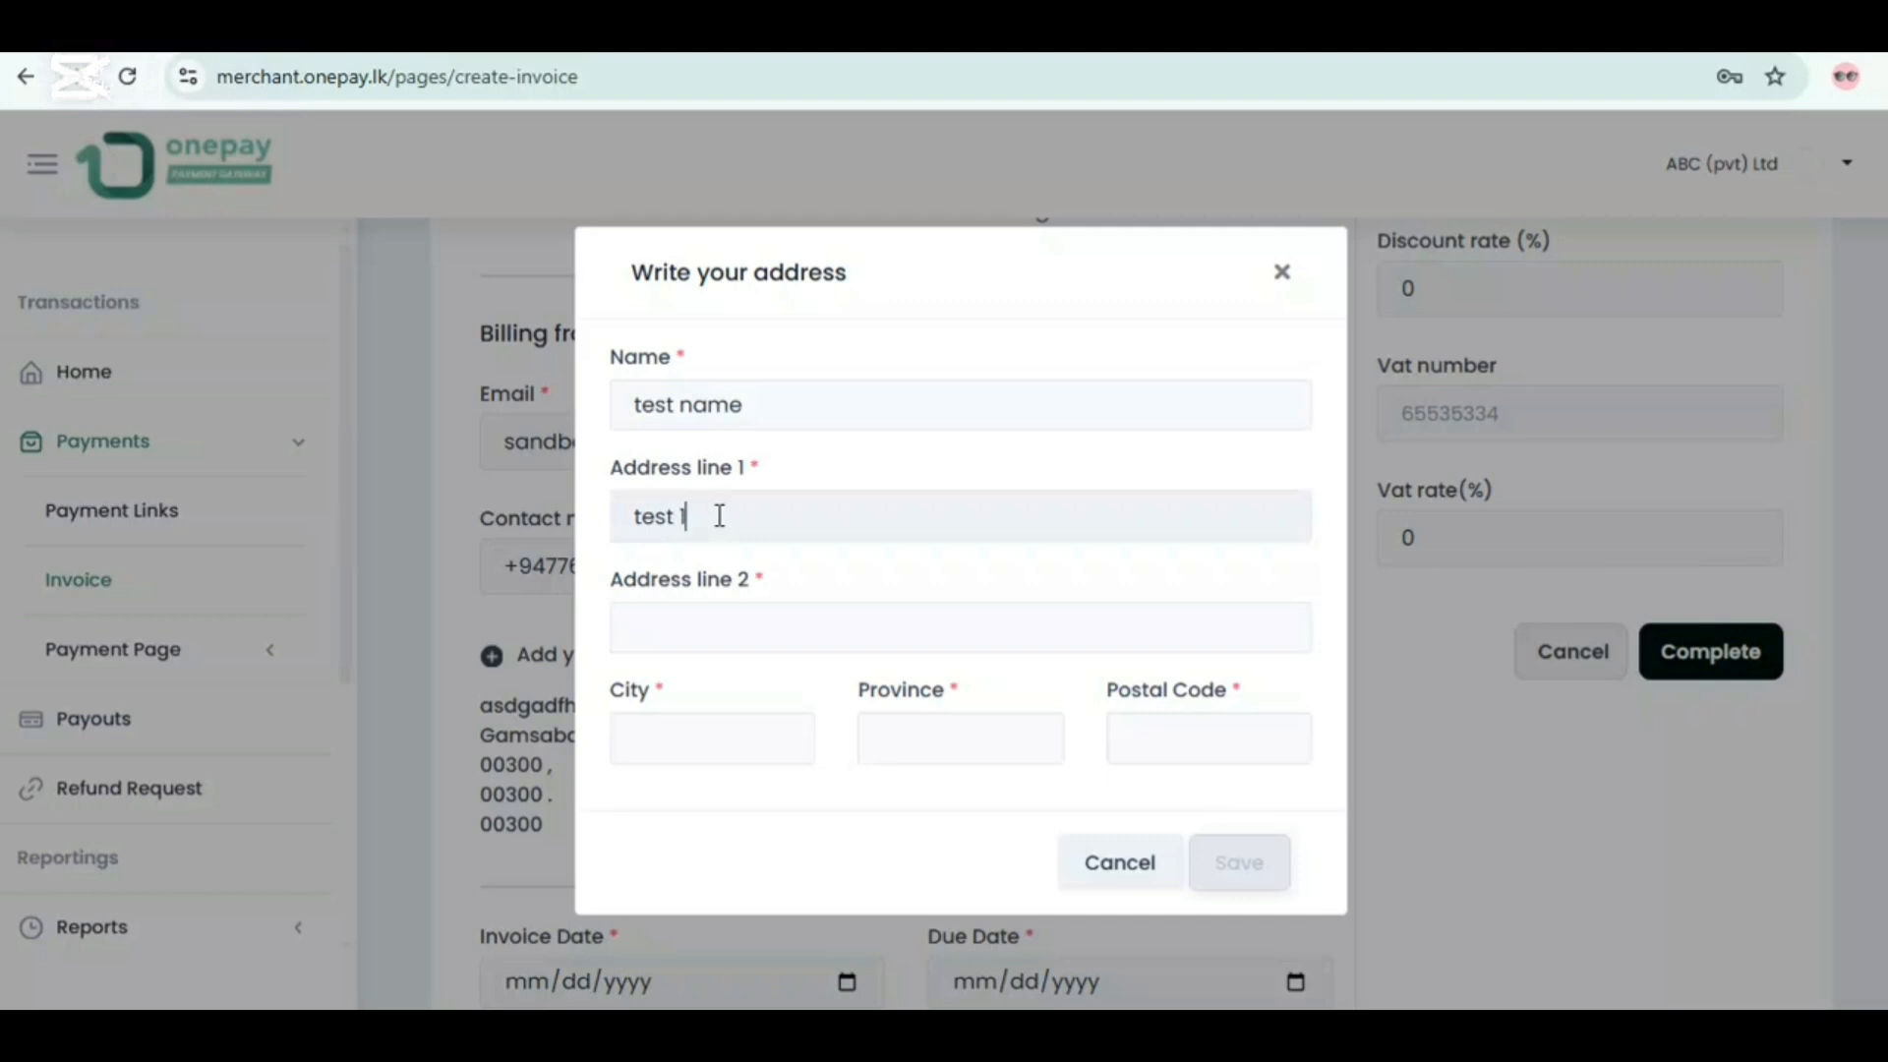
left_click(710, 636)
type("test 2")
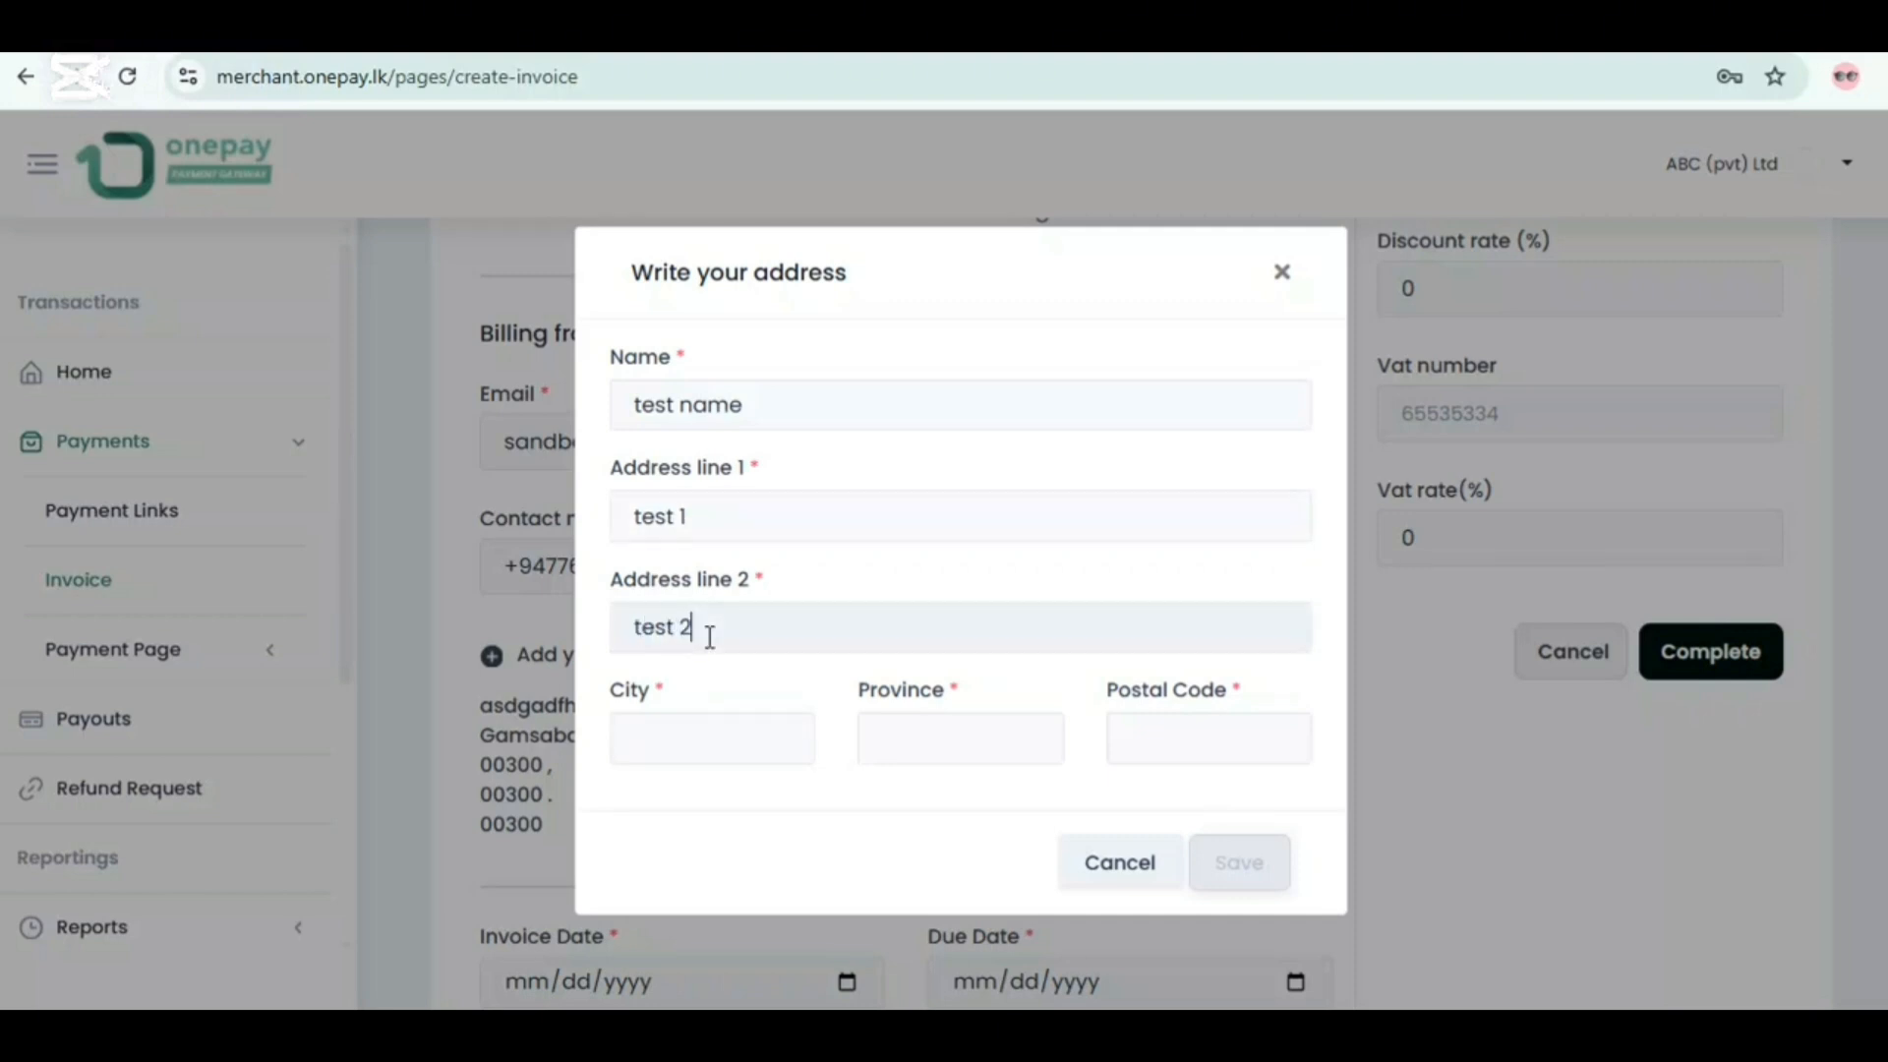
Step: Enter "test city" as the city, "test" as the province and the postal code, and save the bill-to address
left_click(728, 740)
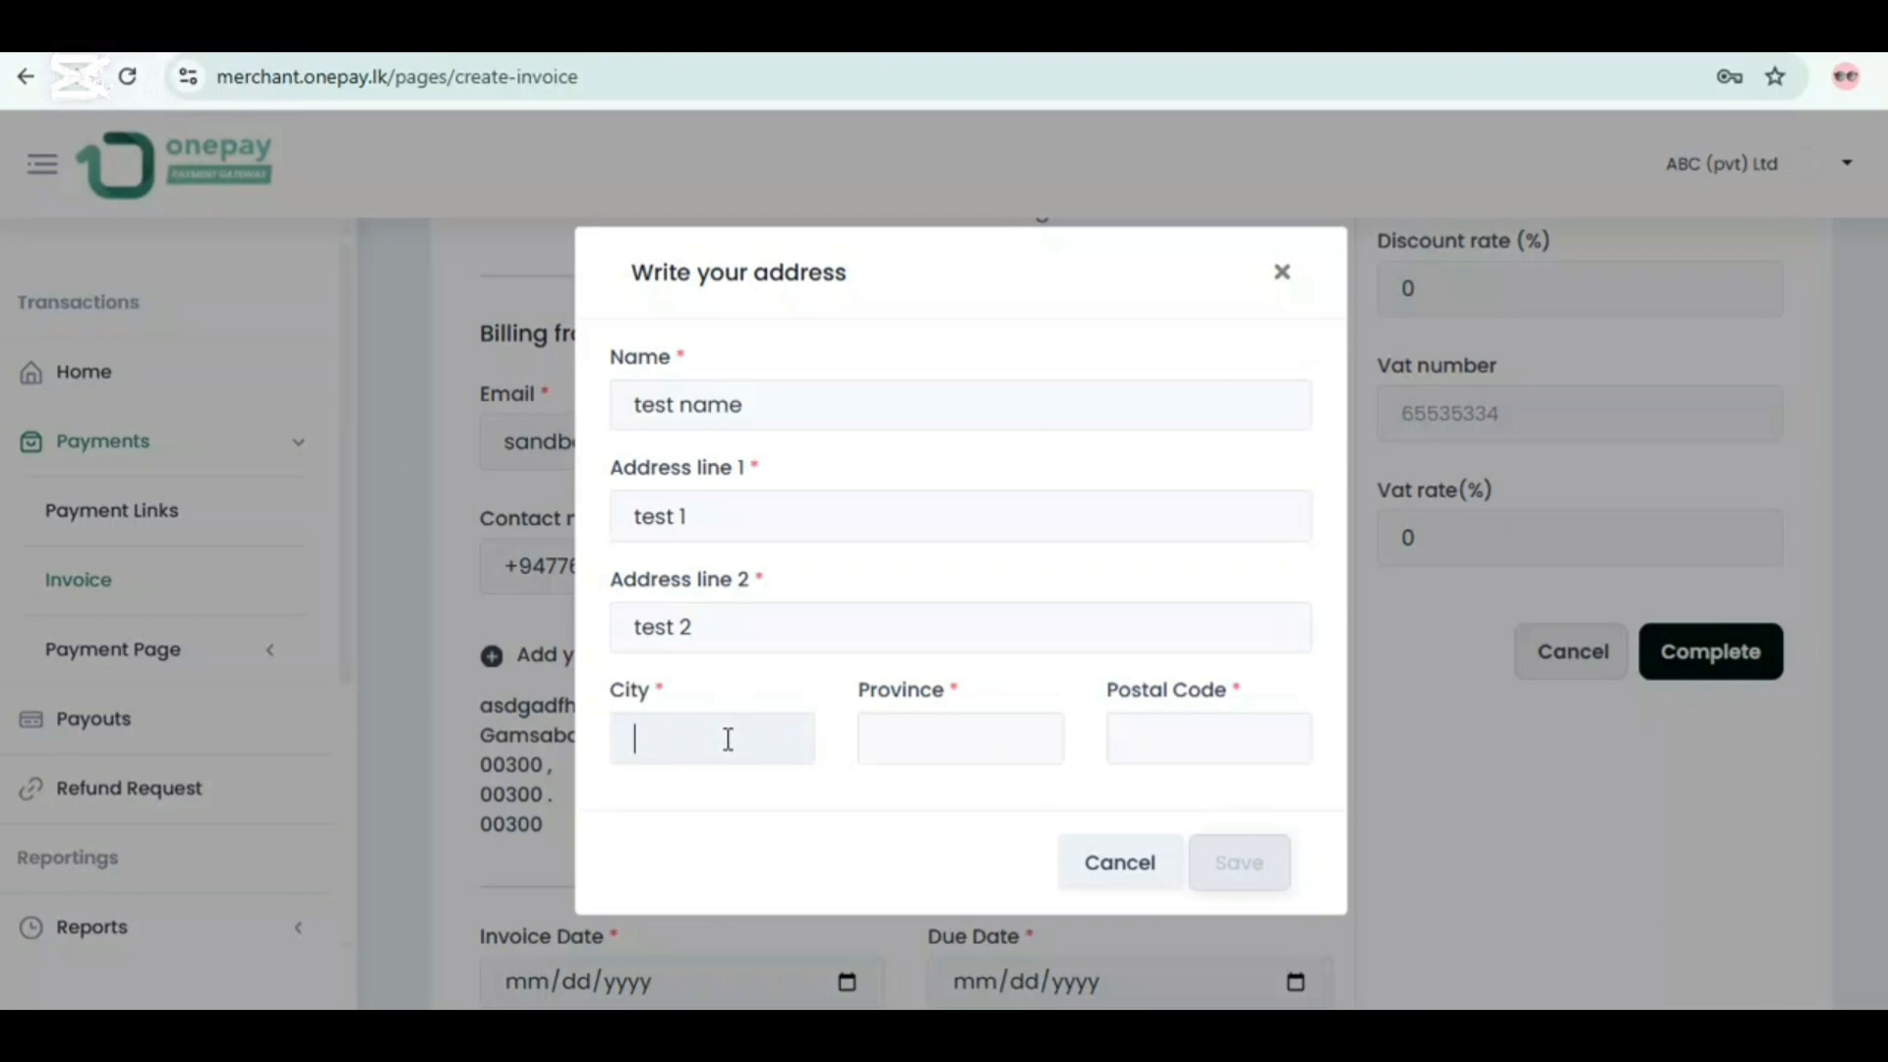
type("test cu")
type("ty")
left_click(924, 727)
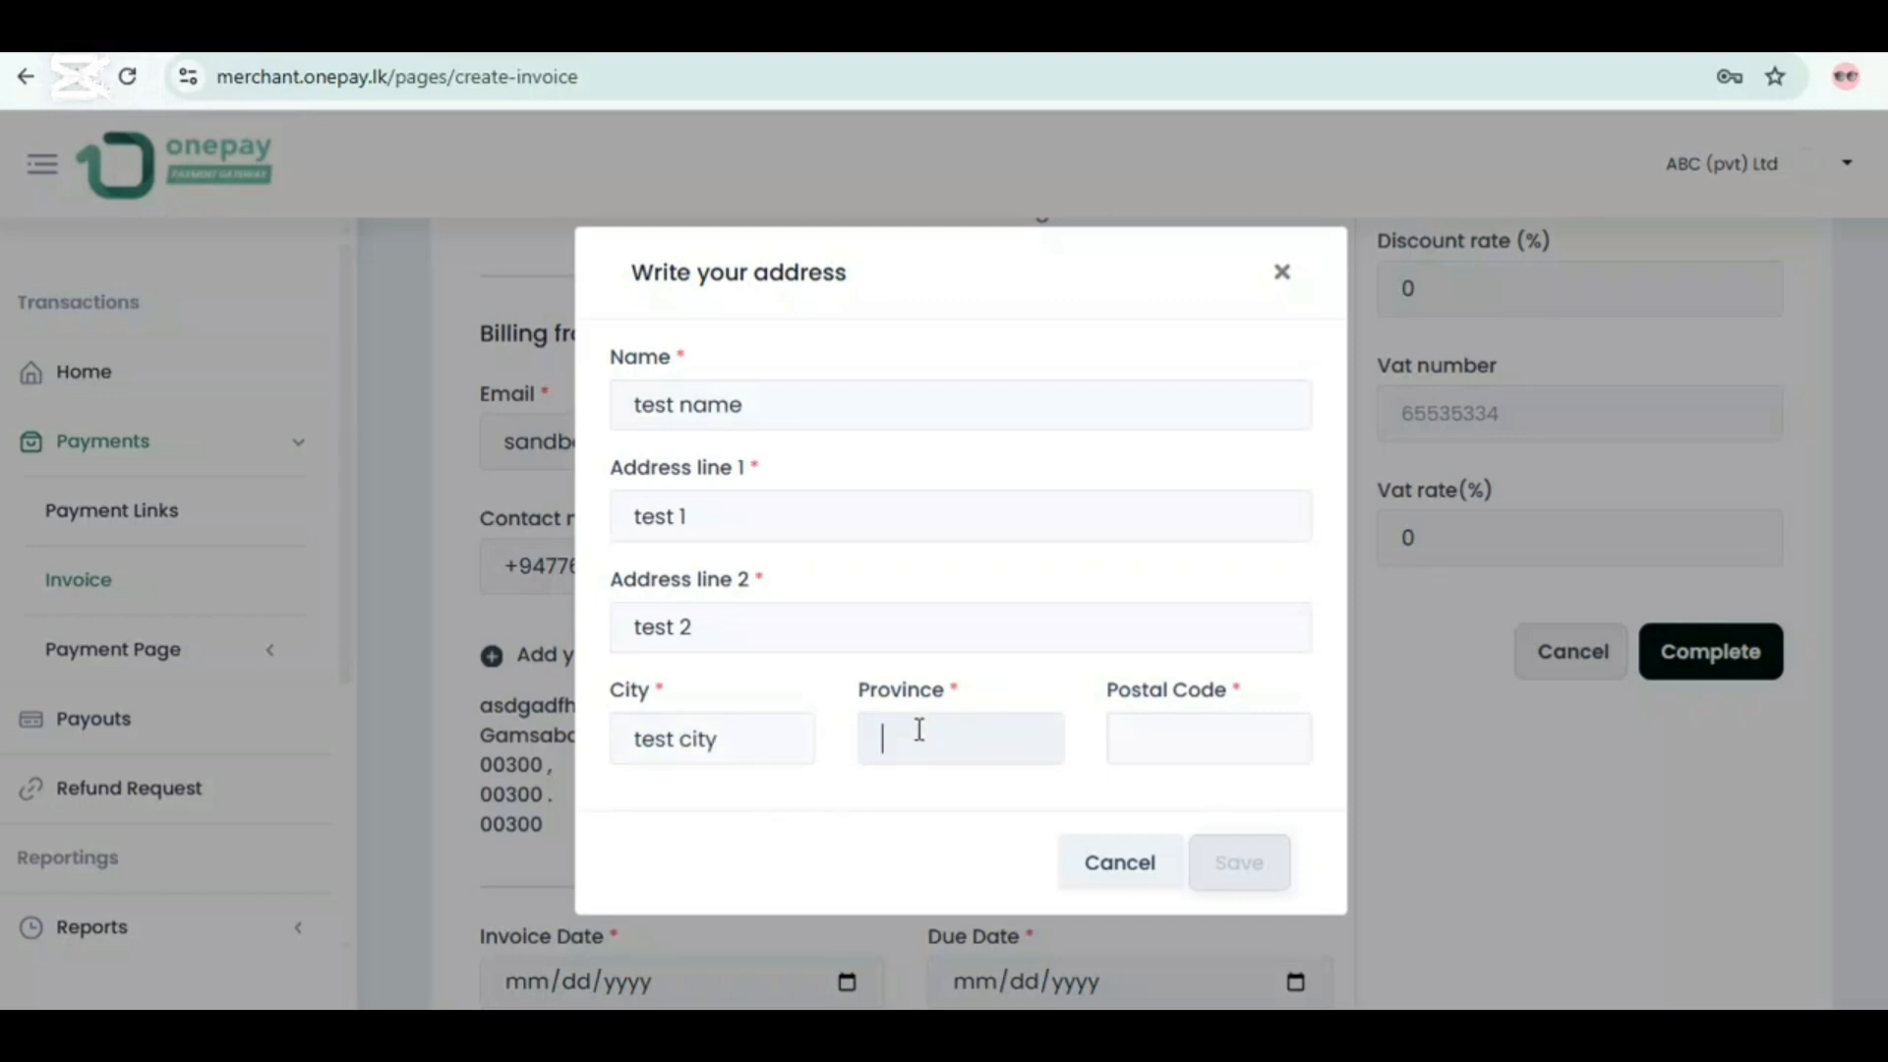
type("test")
left_click(1196, 745)
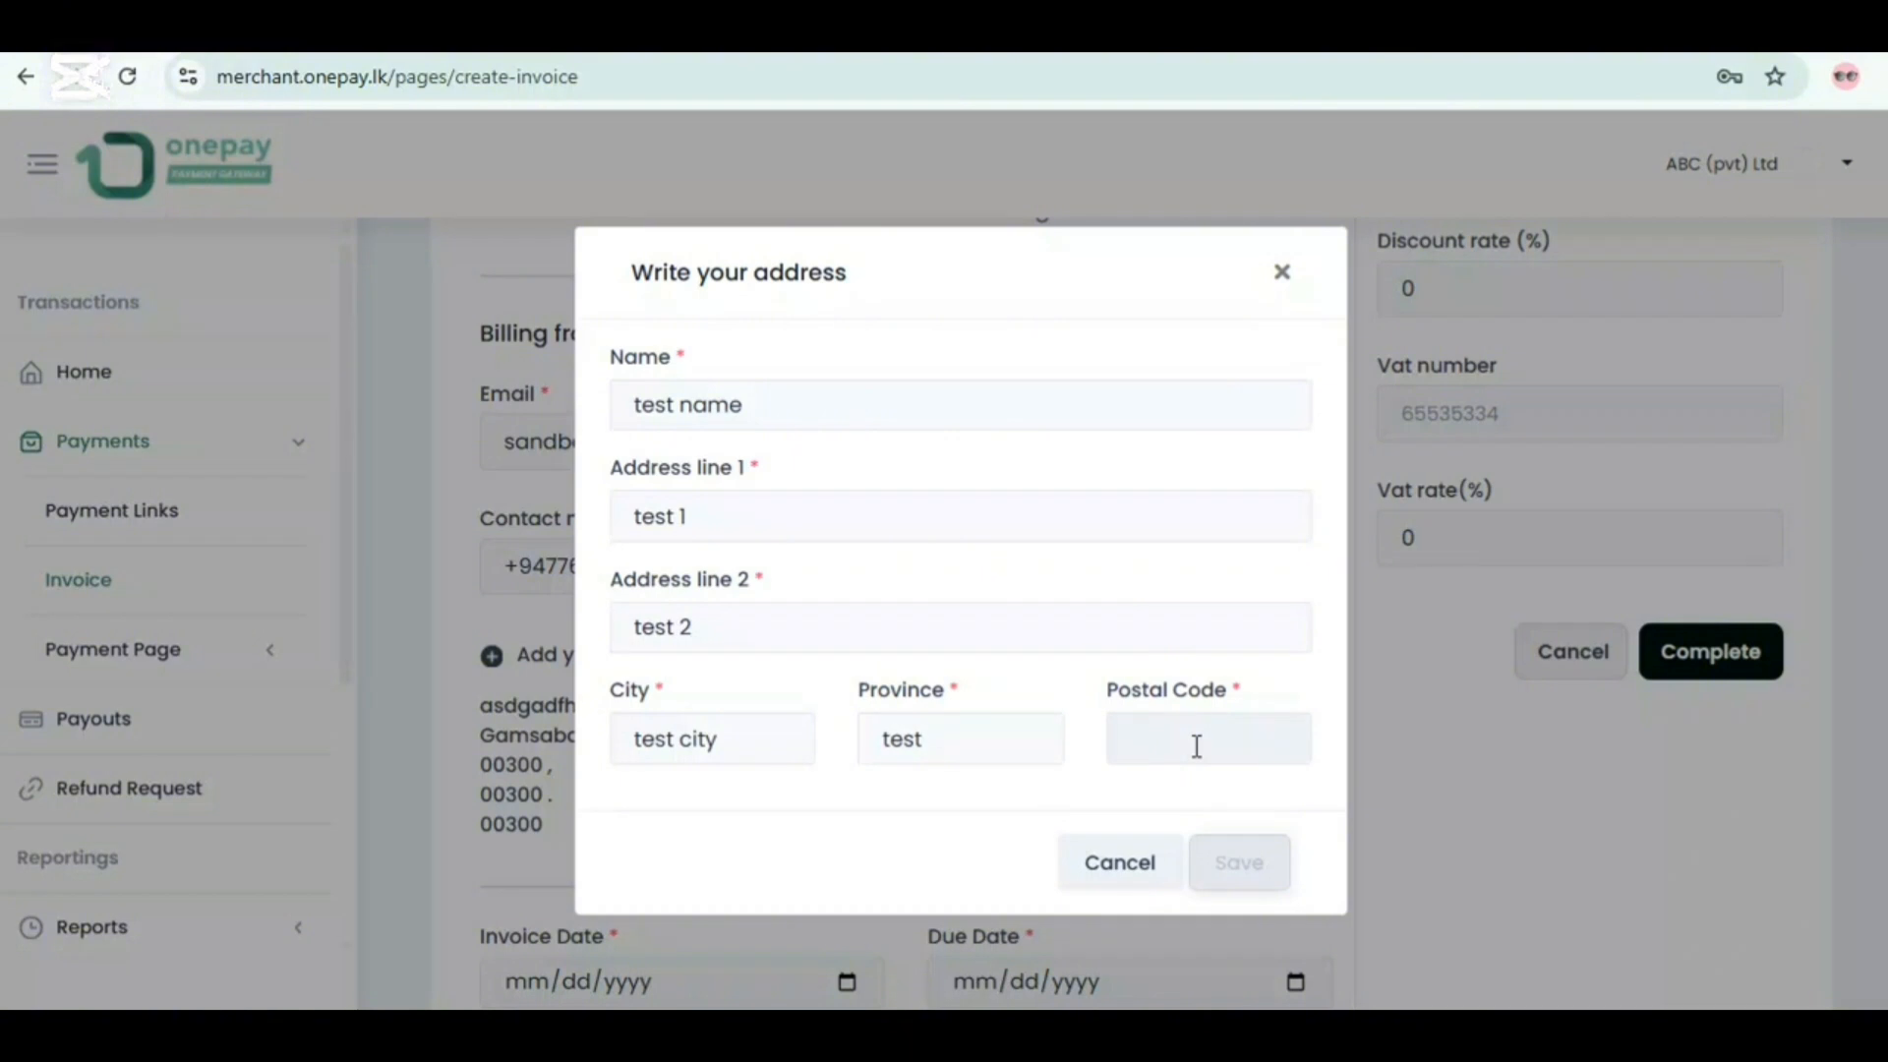
type("10380")
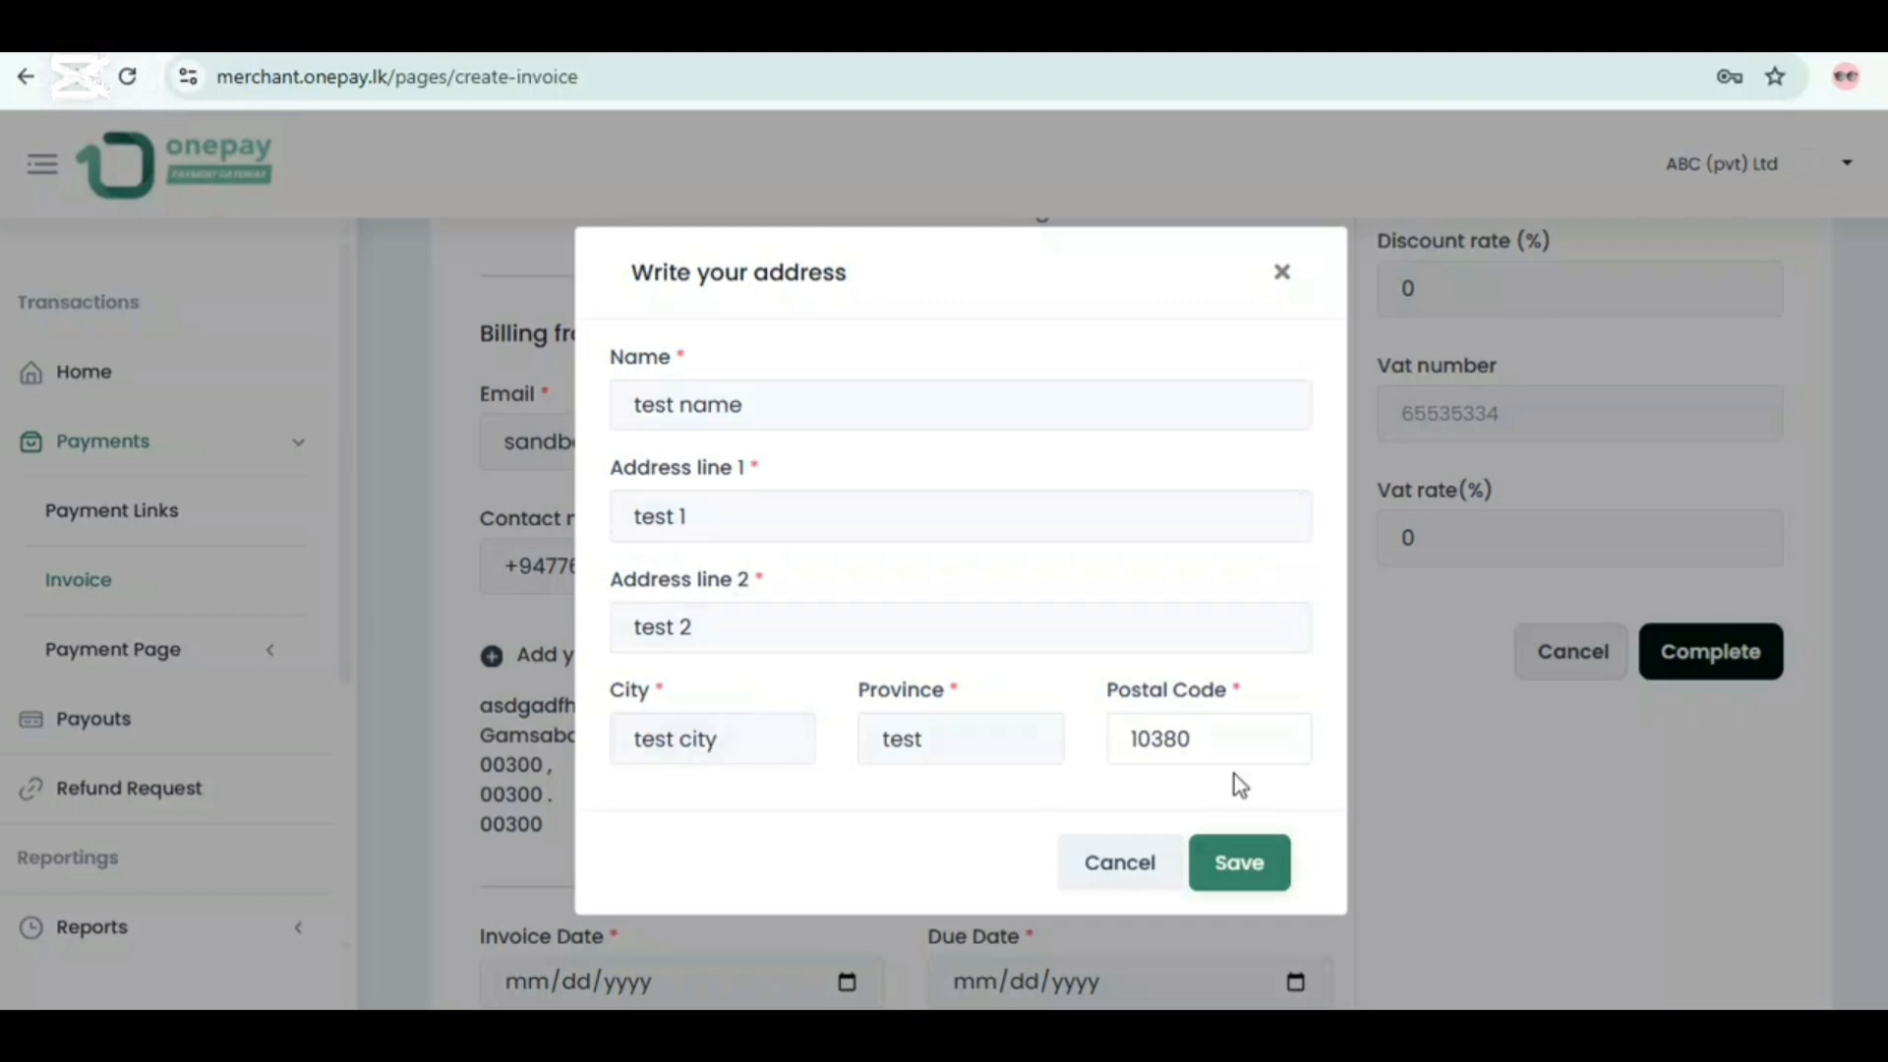
left_click(1236, 863)
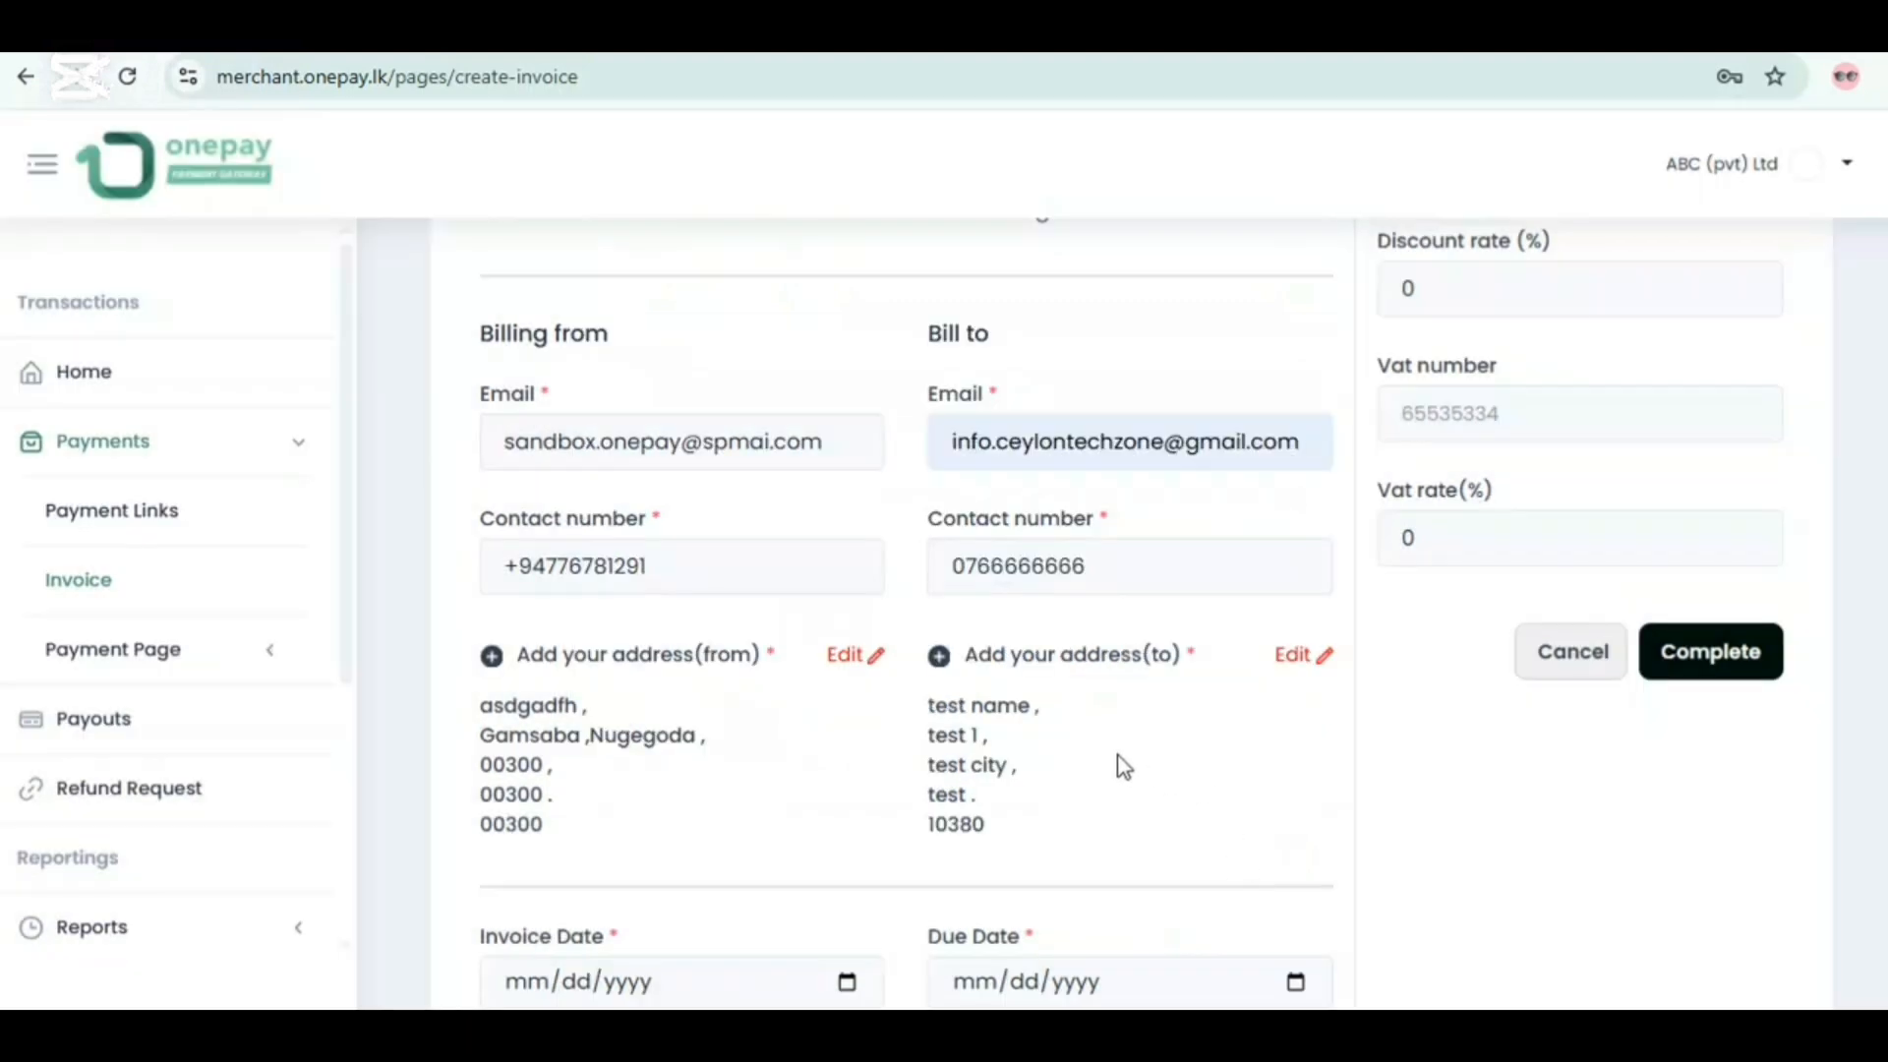
Step: Set the invoice date to 03/15/2026 and the due date to 03/19/2026
scroll(1091, 762, "down", 2)
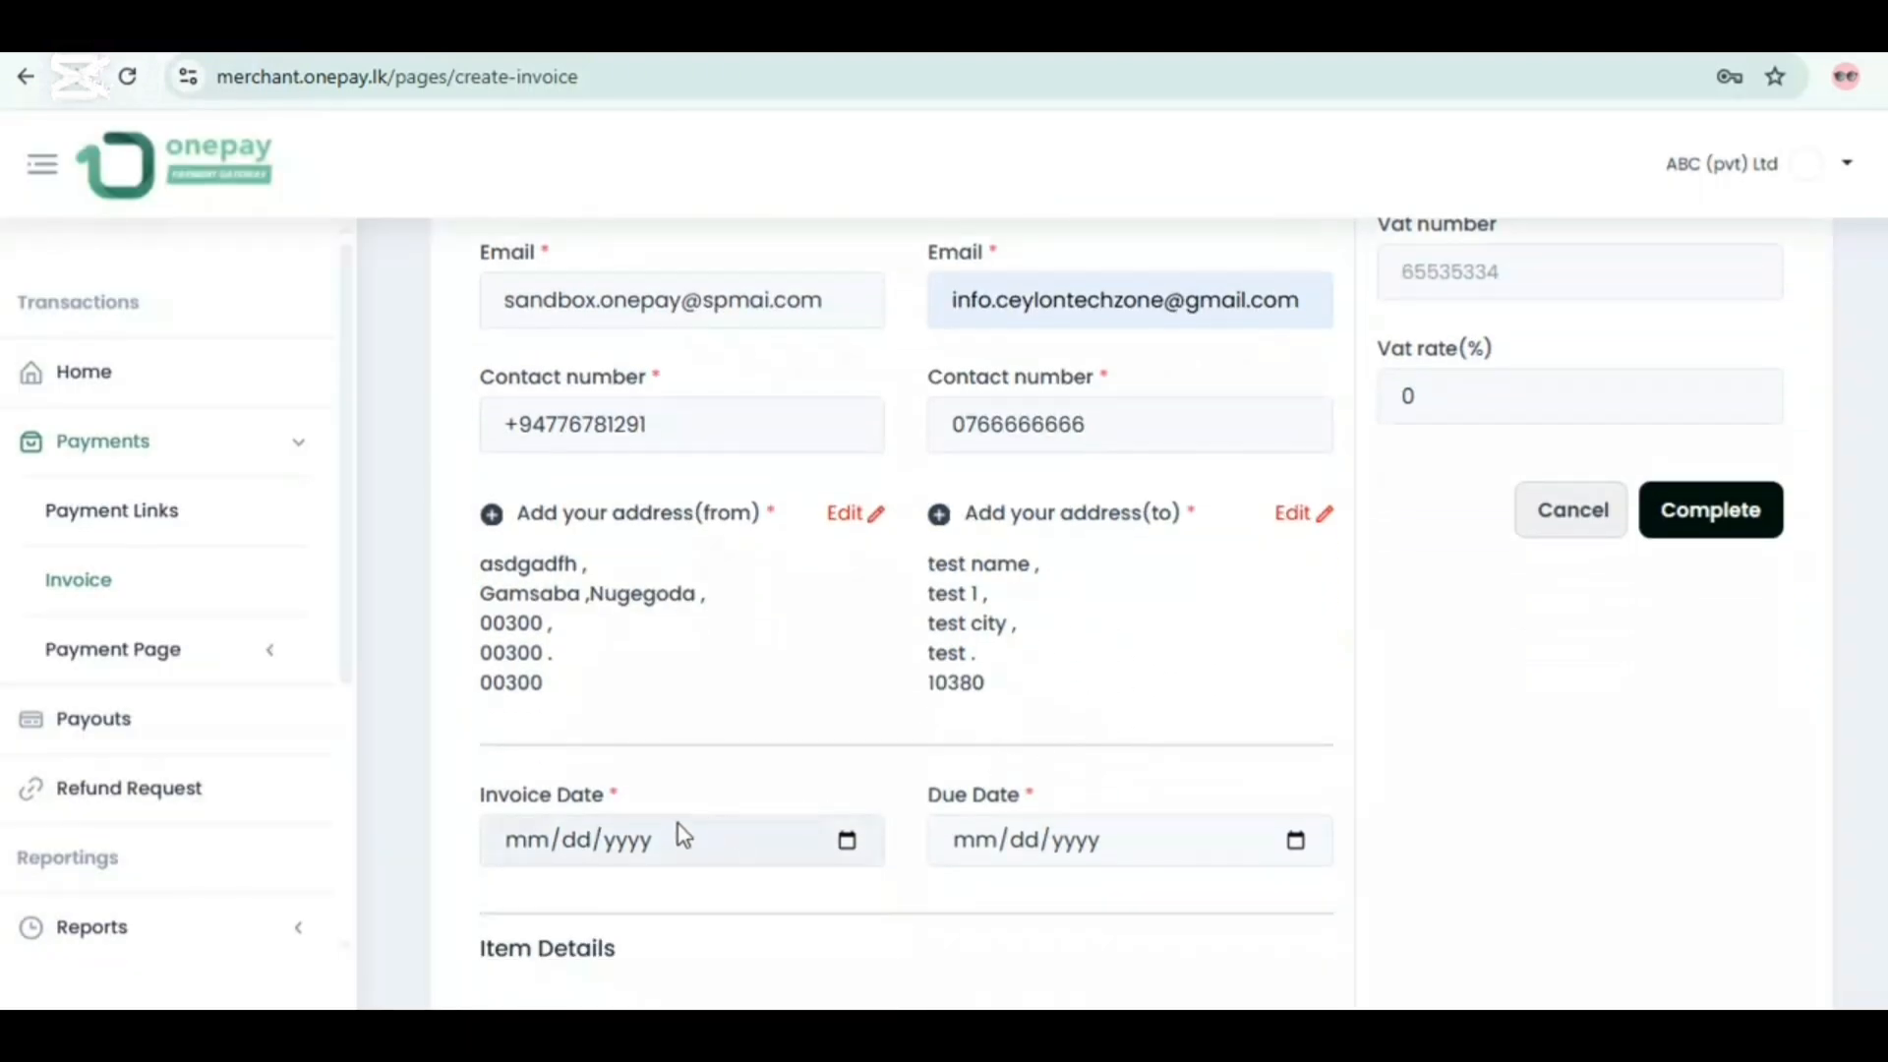
scroll(729, 762, "down", 2)
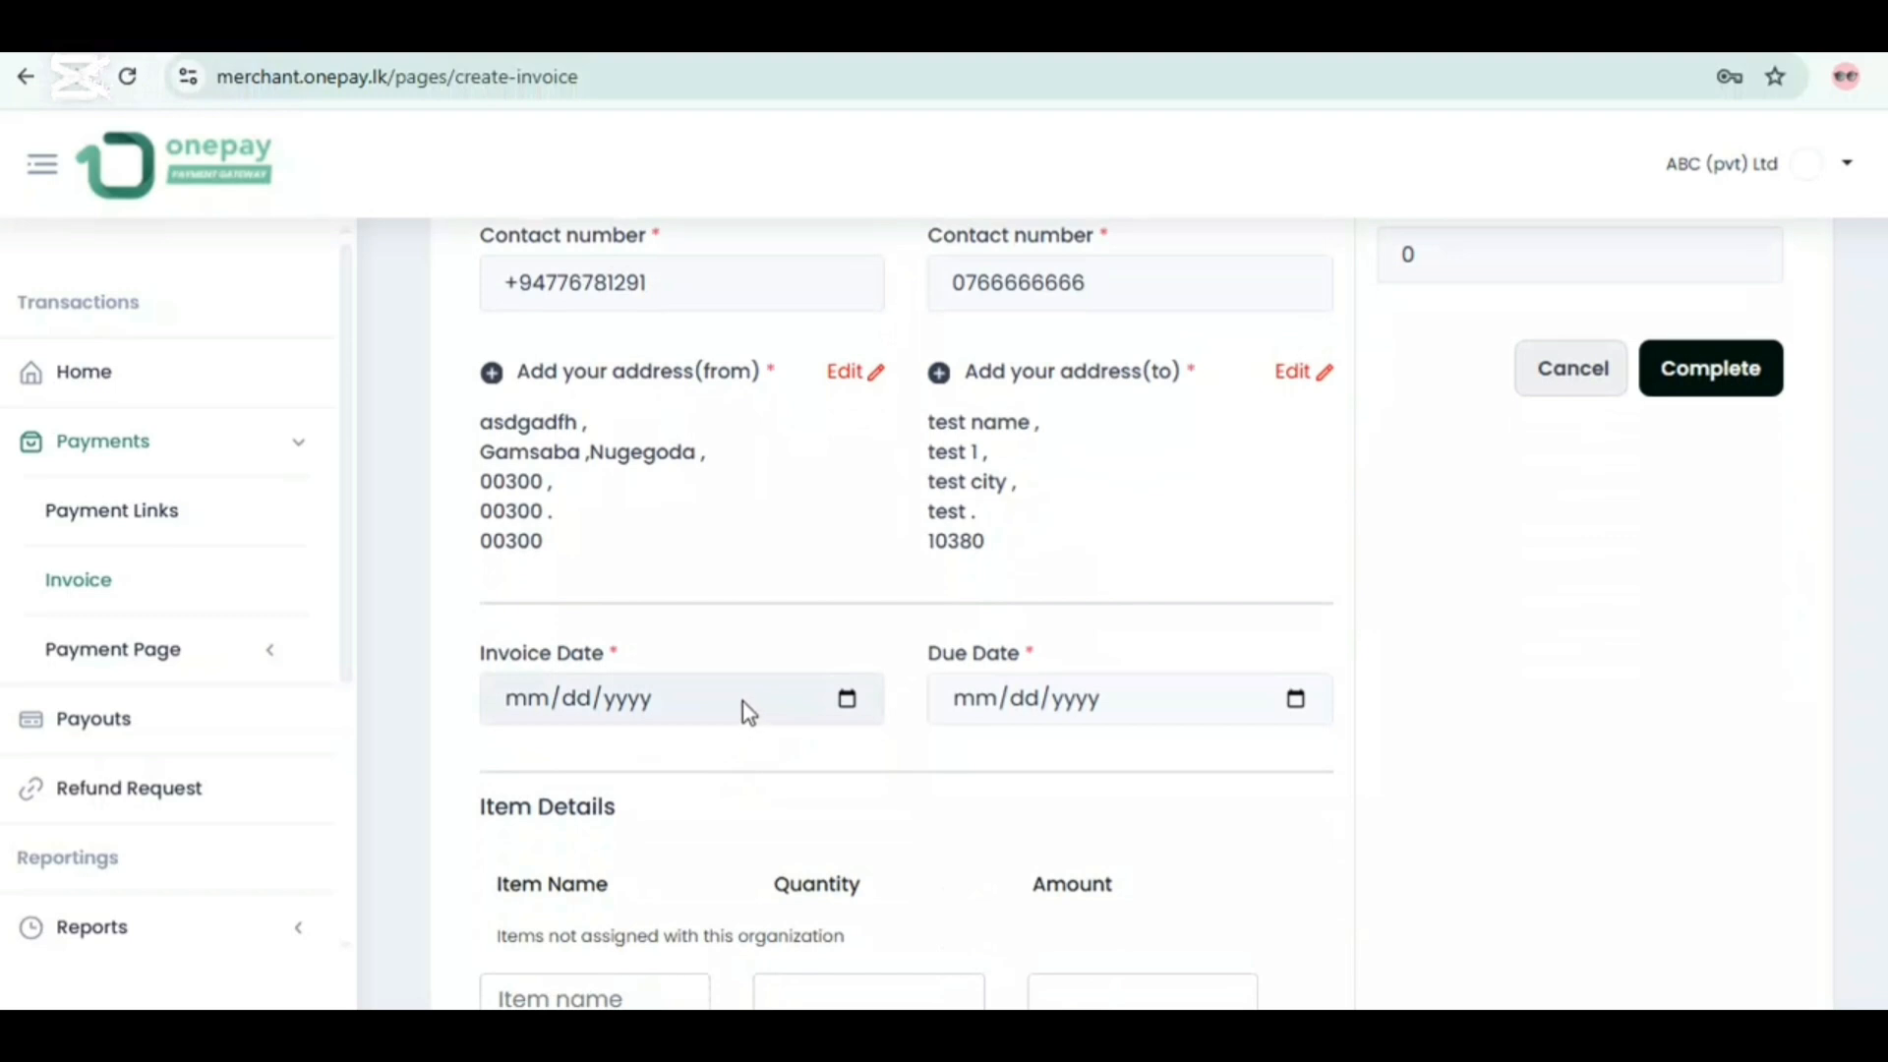
left_click(746, 706)
left_click(848, 702)
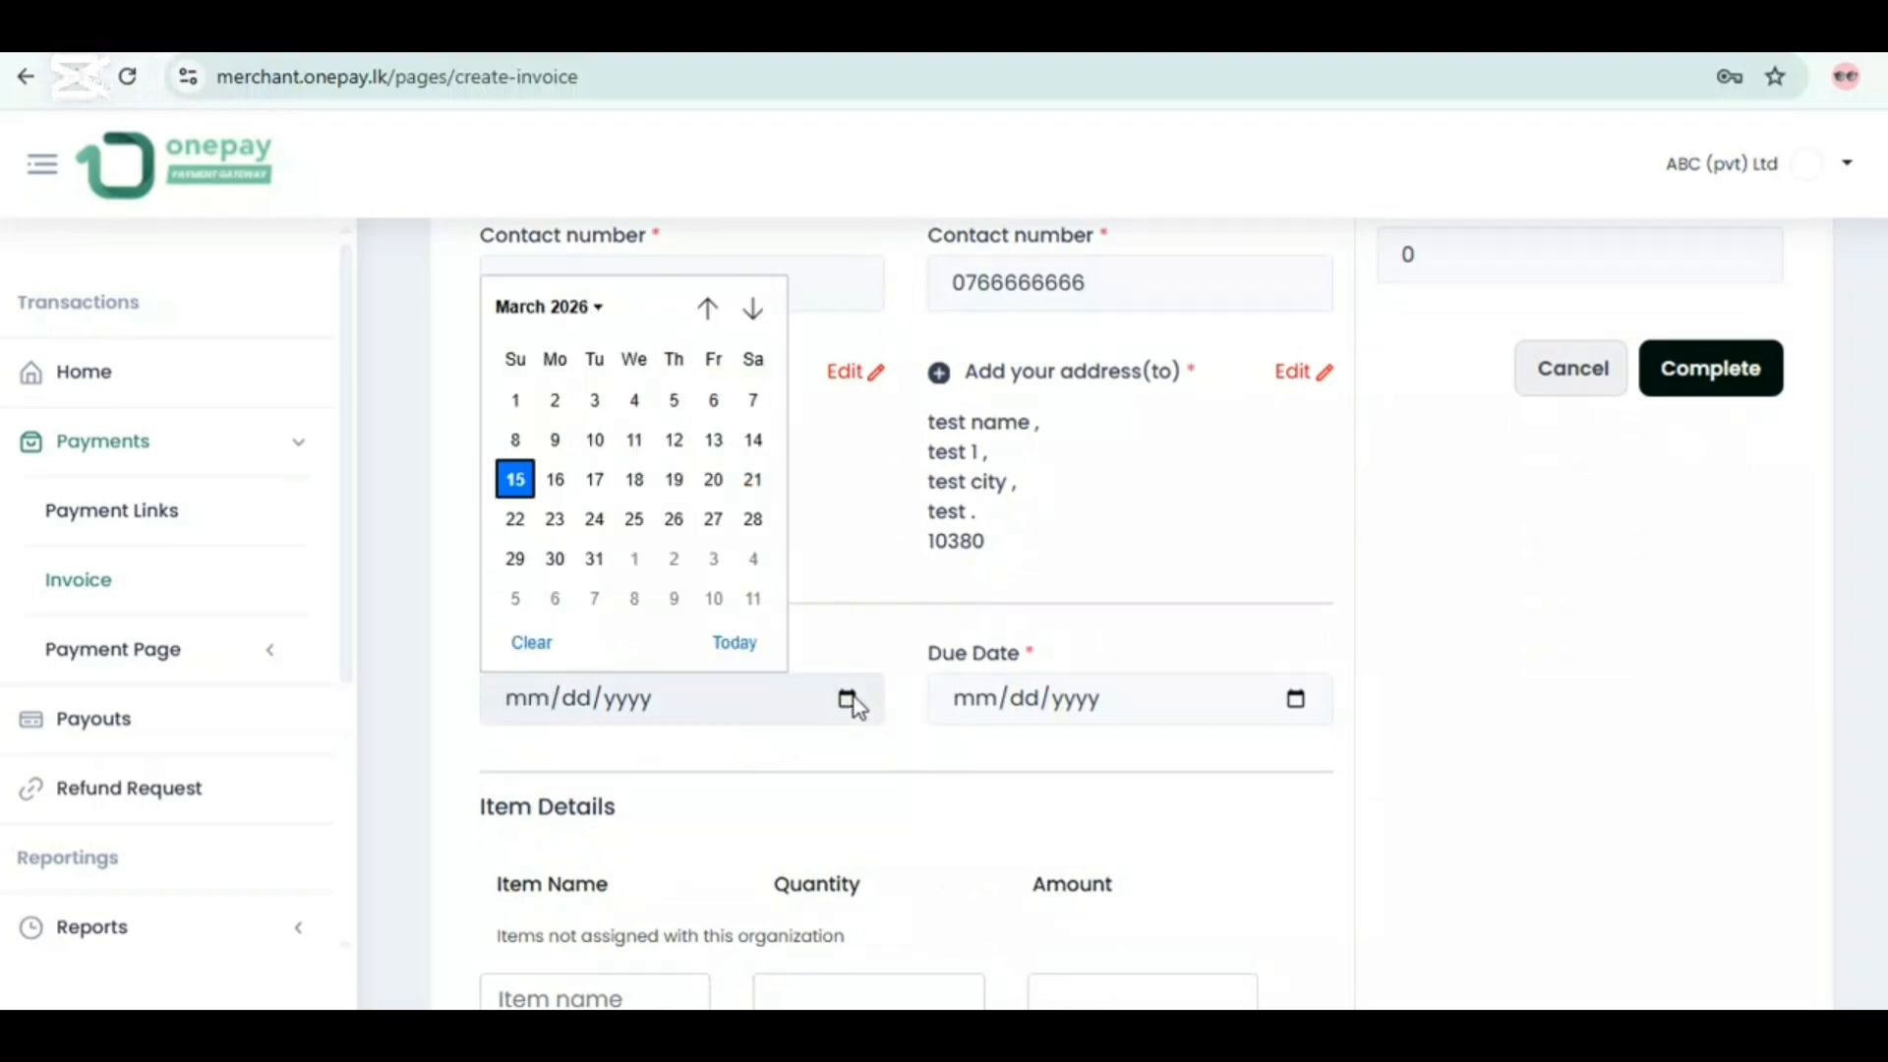
left_click(515, 479)
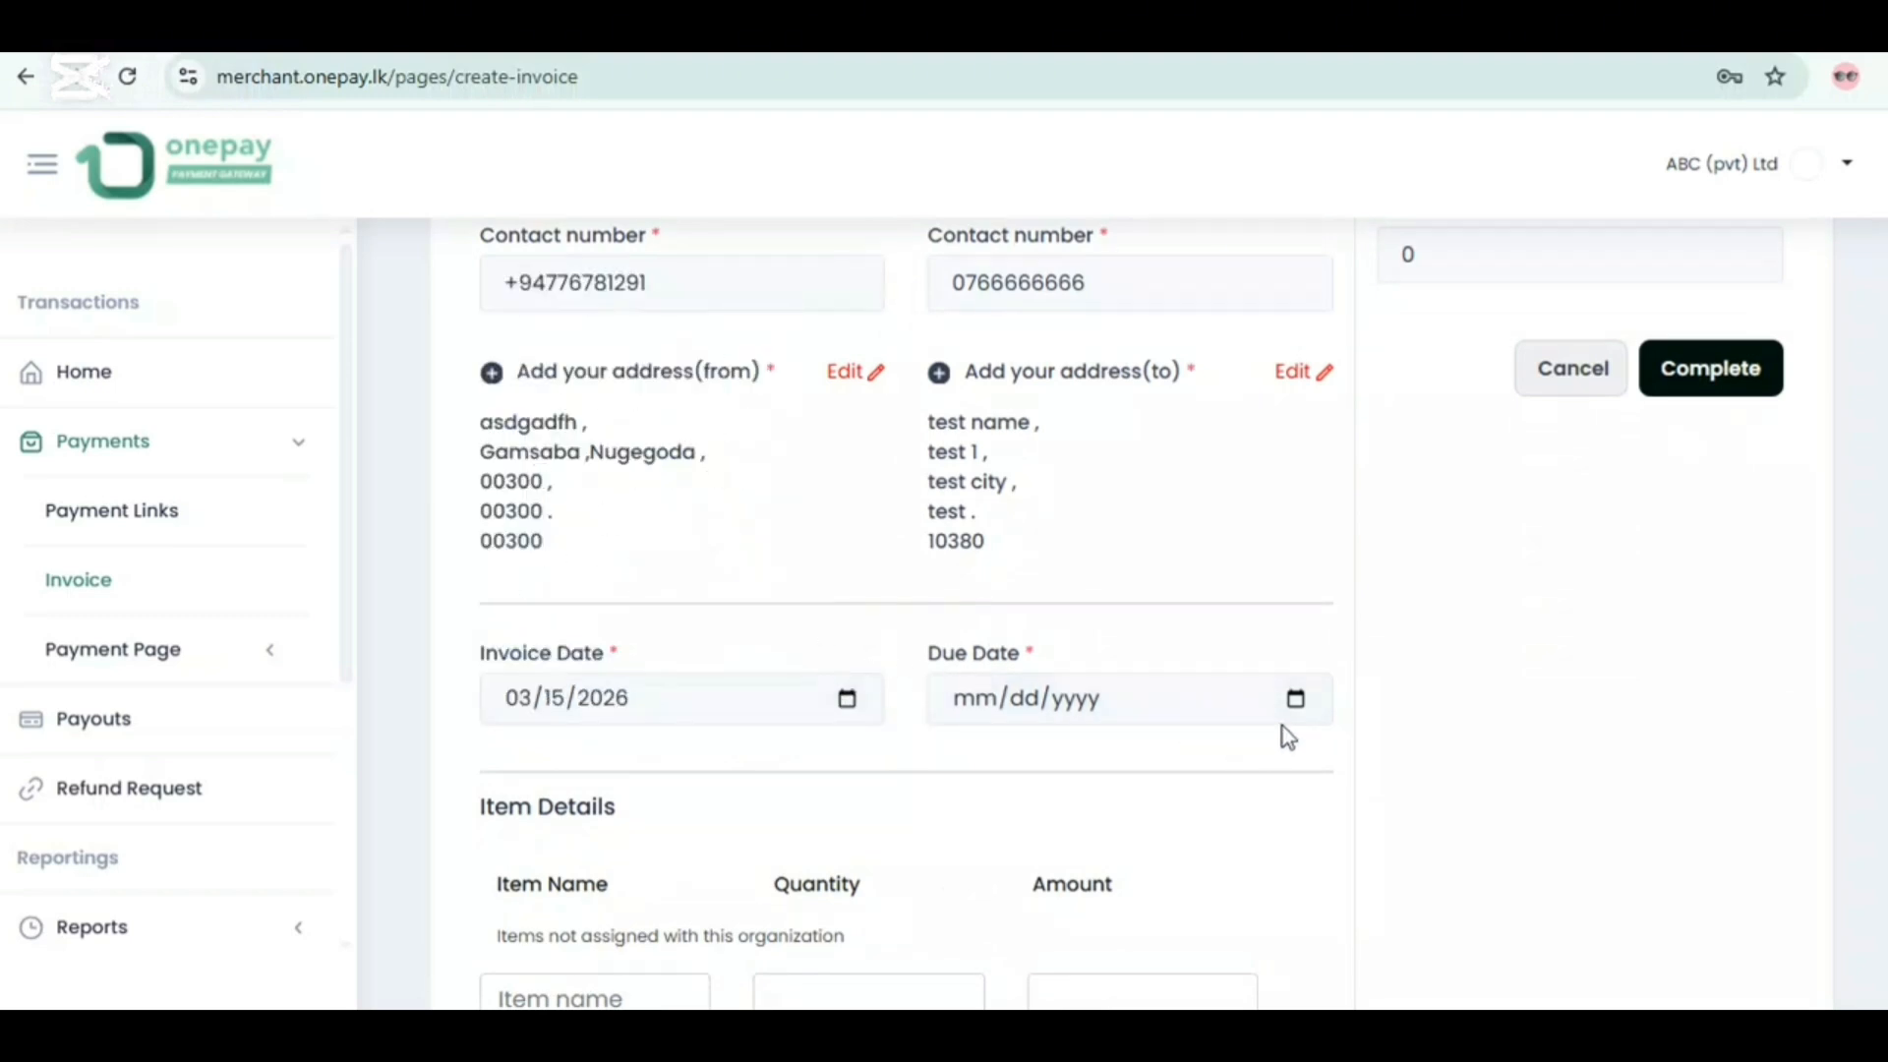
left_click(1296, 701)
left_click(1119, 479)
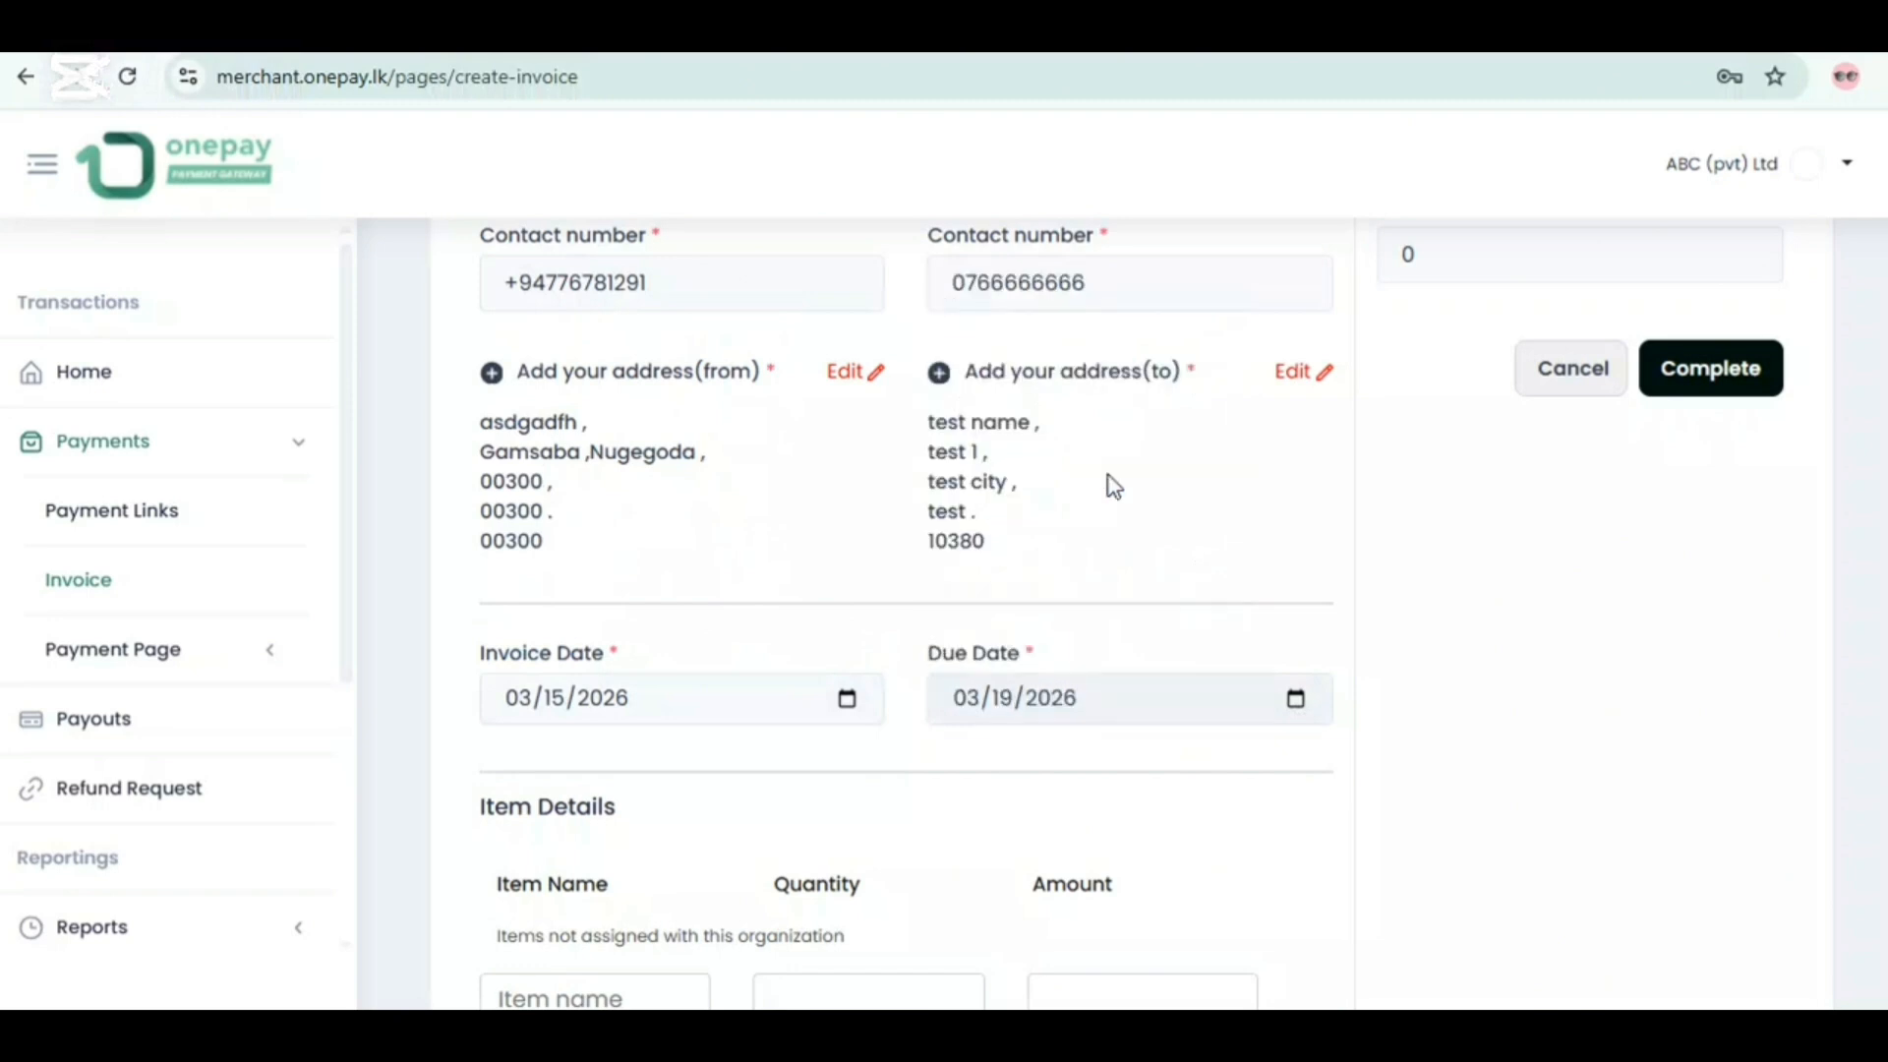
scroll(1087, 734, "down", 4)
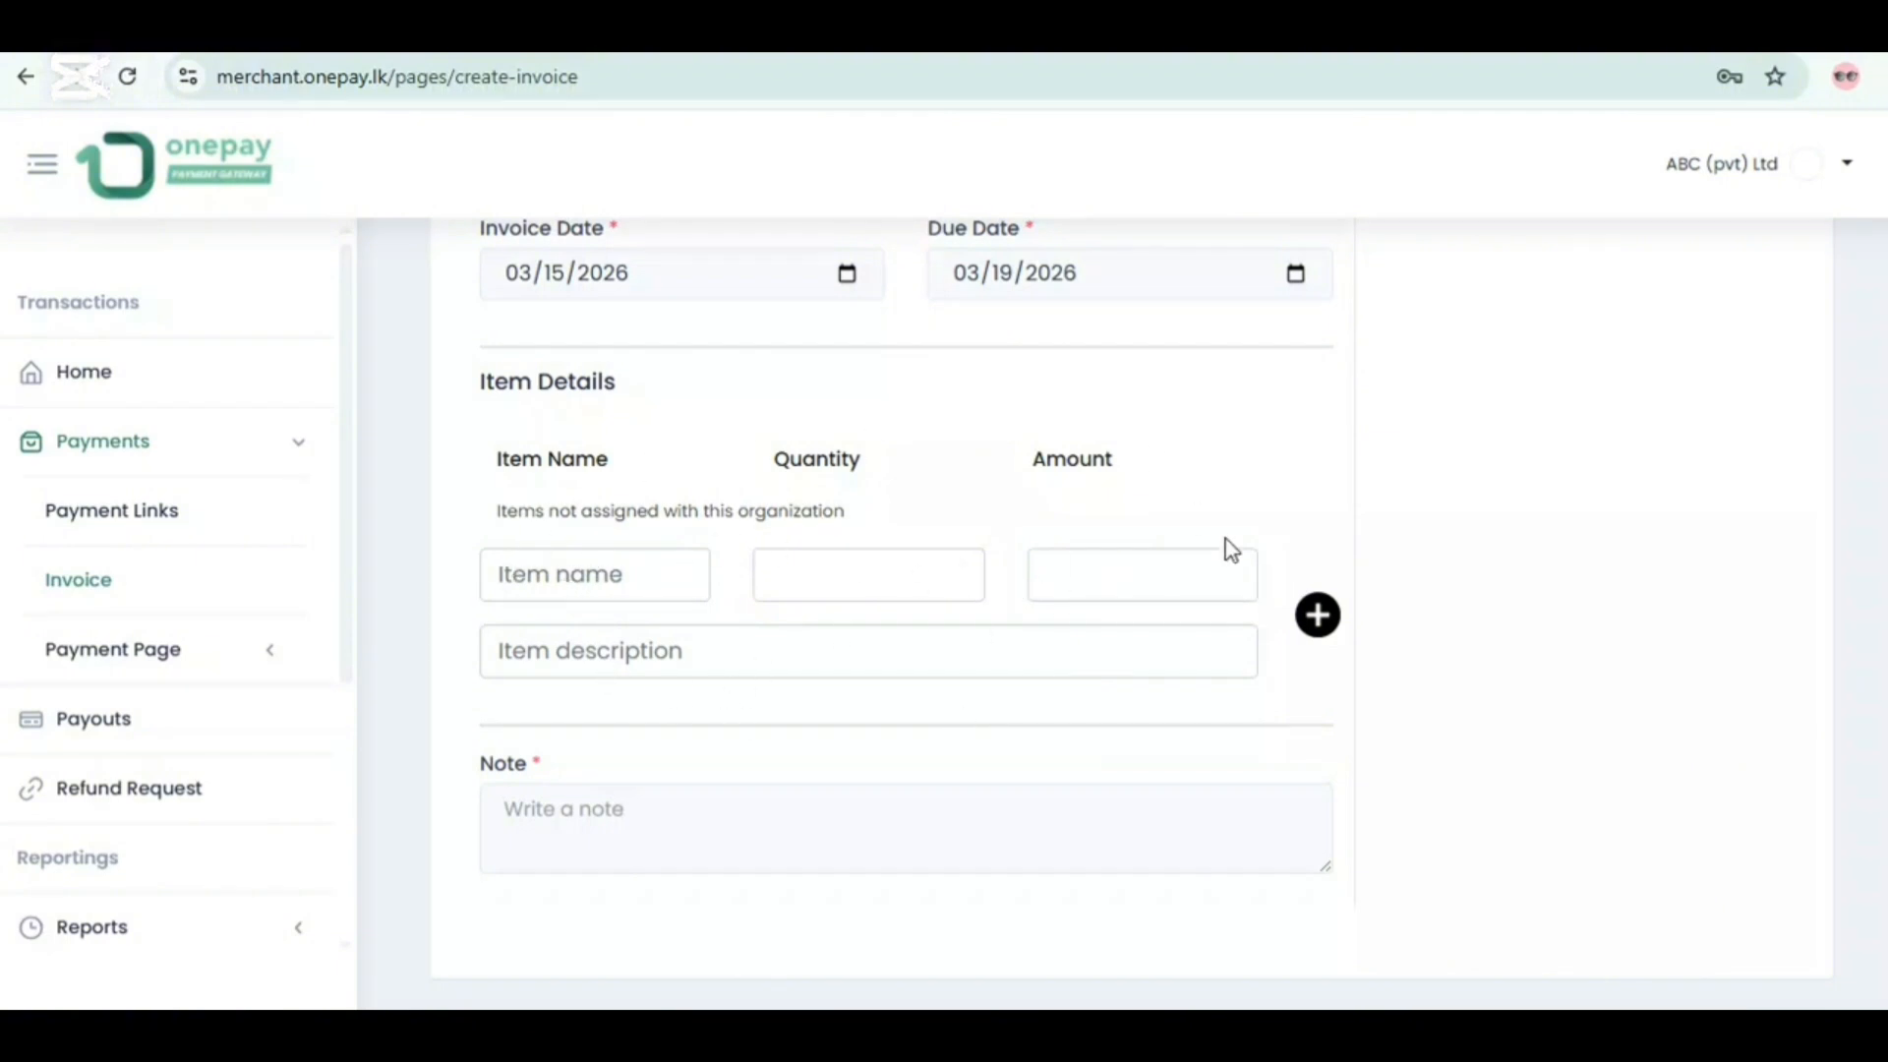
Step: Enter "test product" as the invoice item's name and set its quantity to 2
left_click(547, 580)
type("test prody")
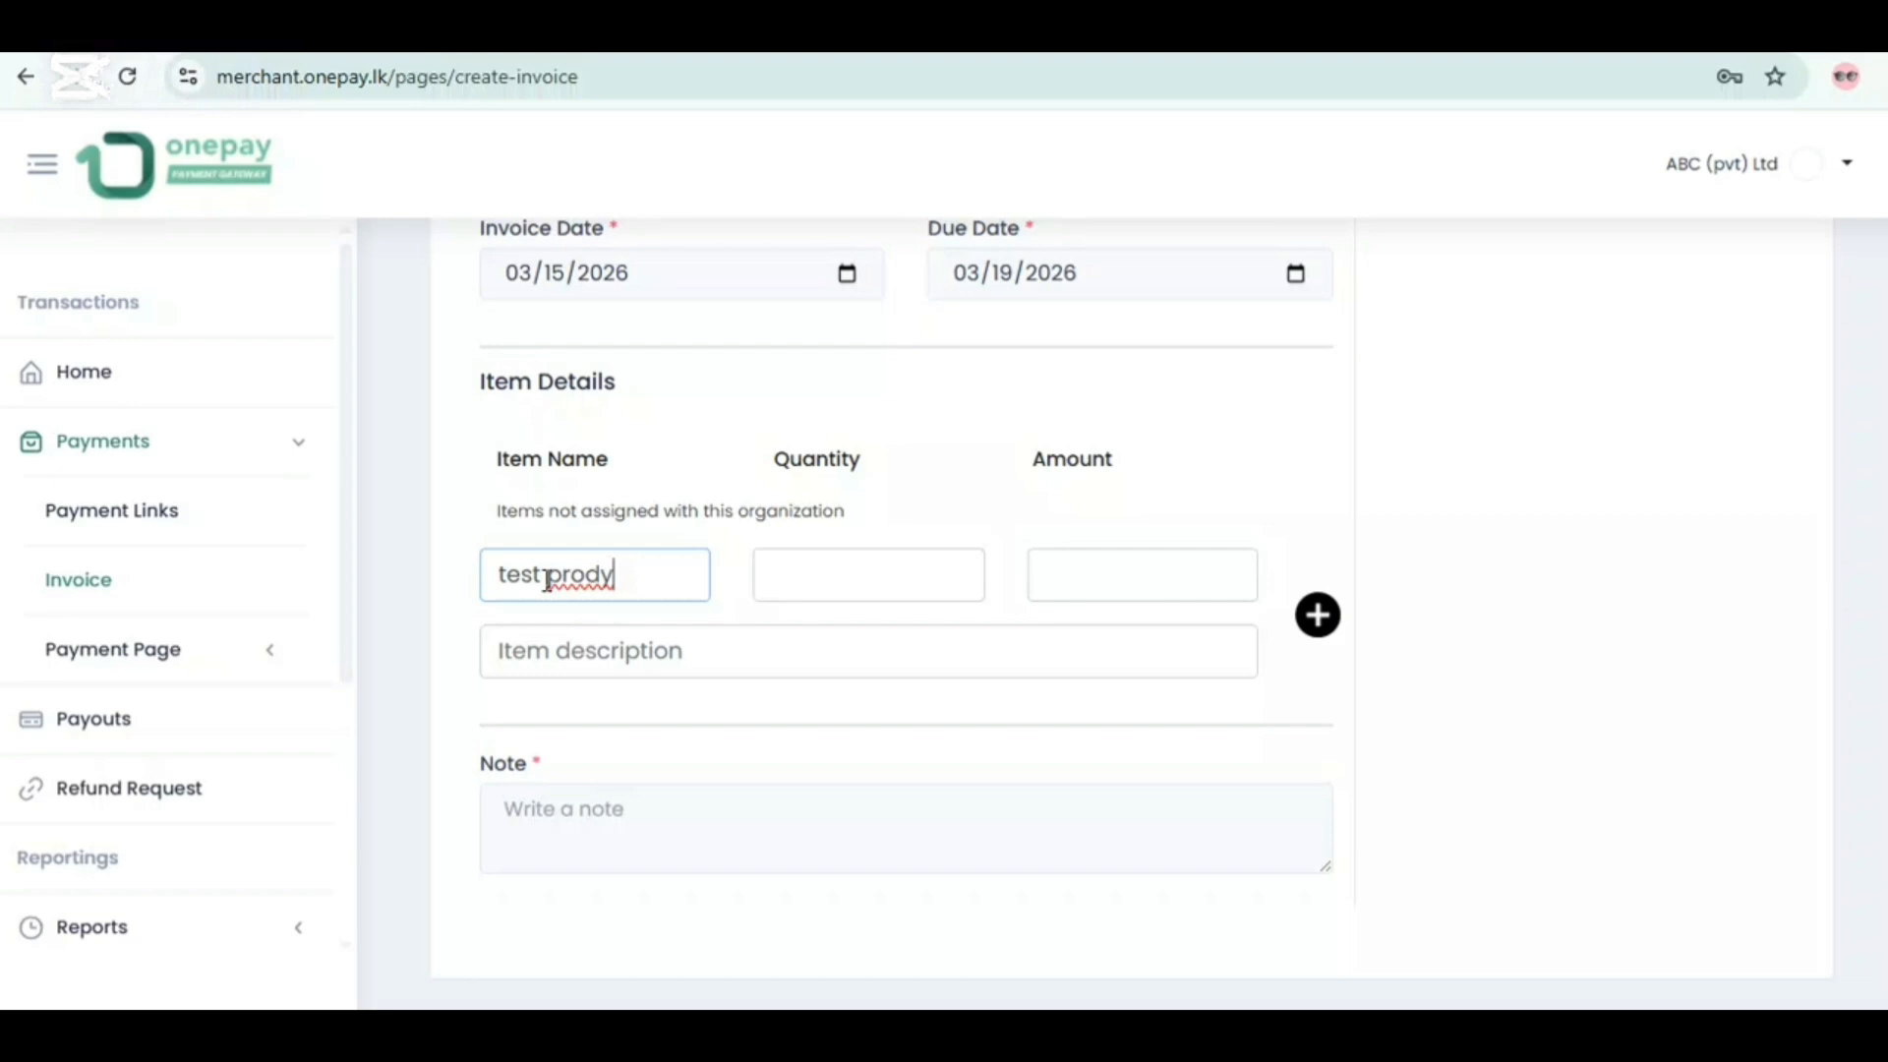
key("BackSpace")
type("uct")
left_click(844, 572)
left_click(959, 585)
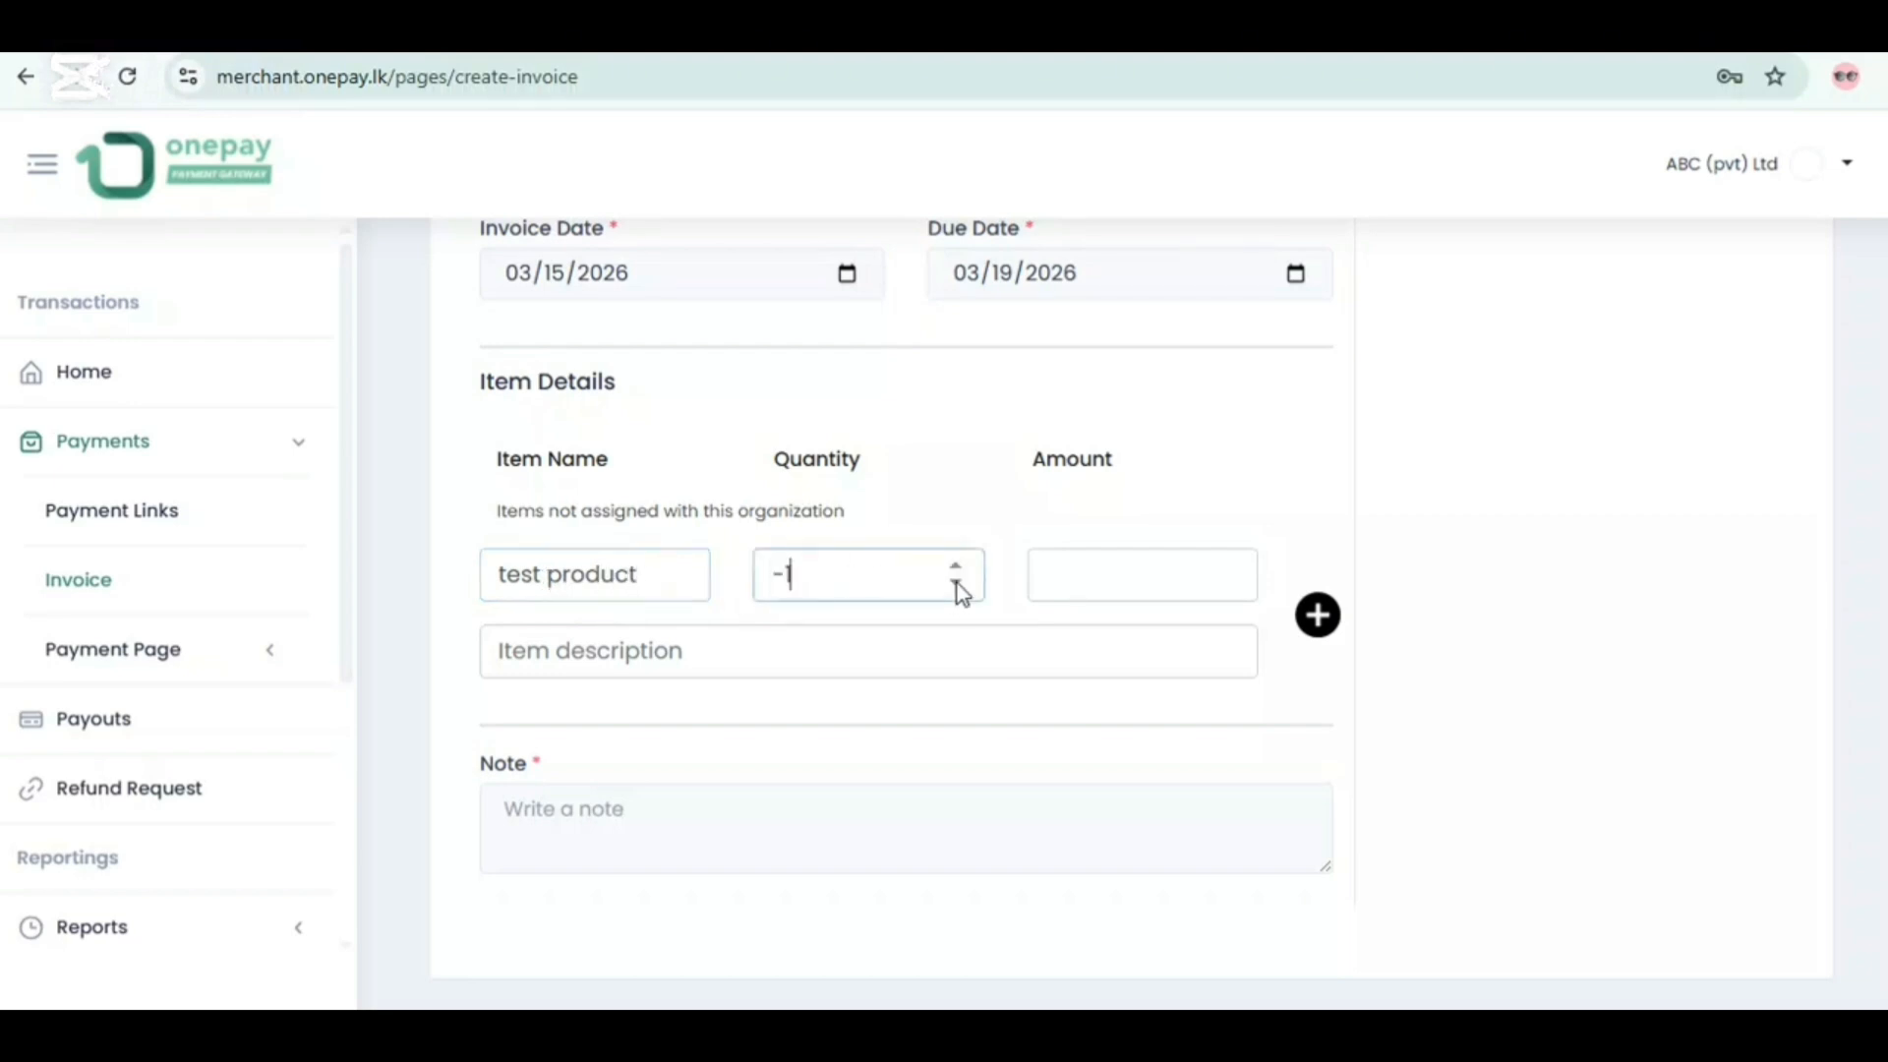
left_click(962, 567)
left_click(960, 566)
left_click(958, 569)
left_click(956, 581)
left_click(1066, 581)
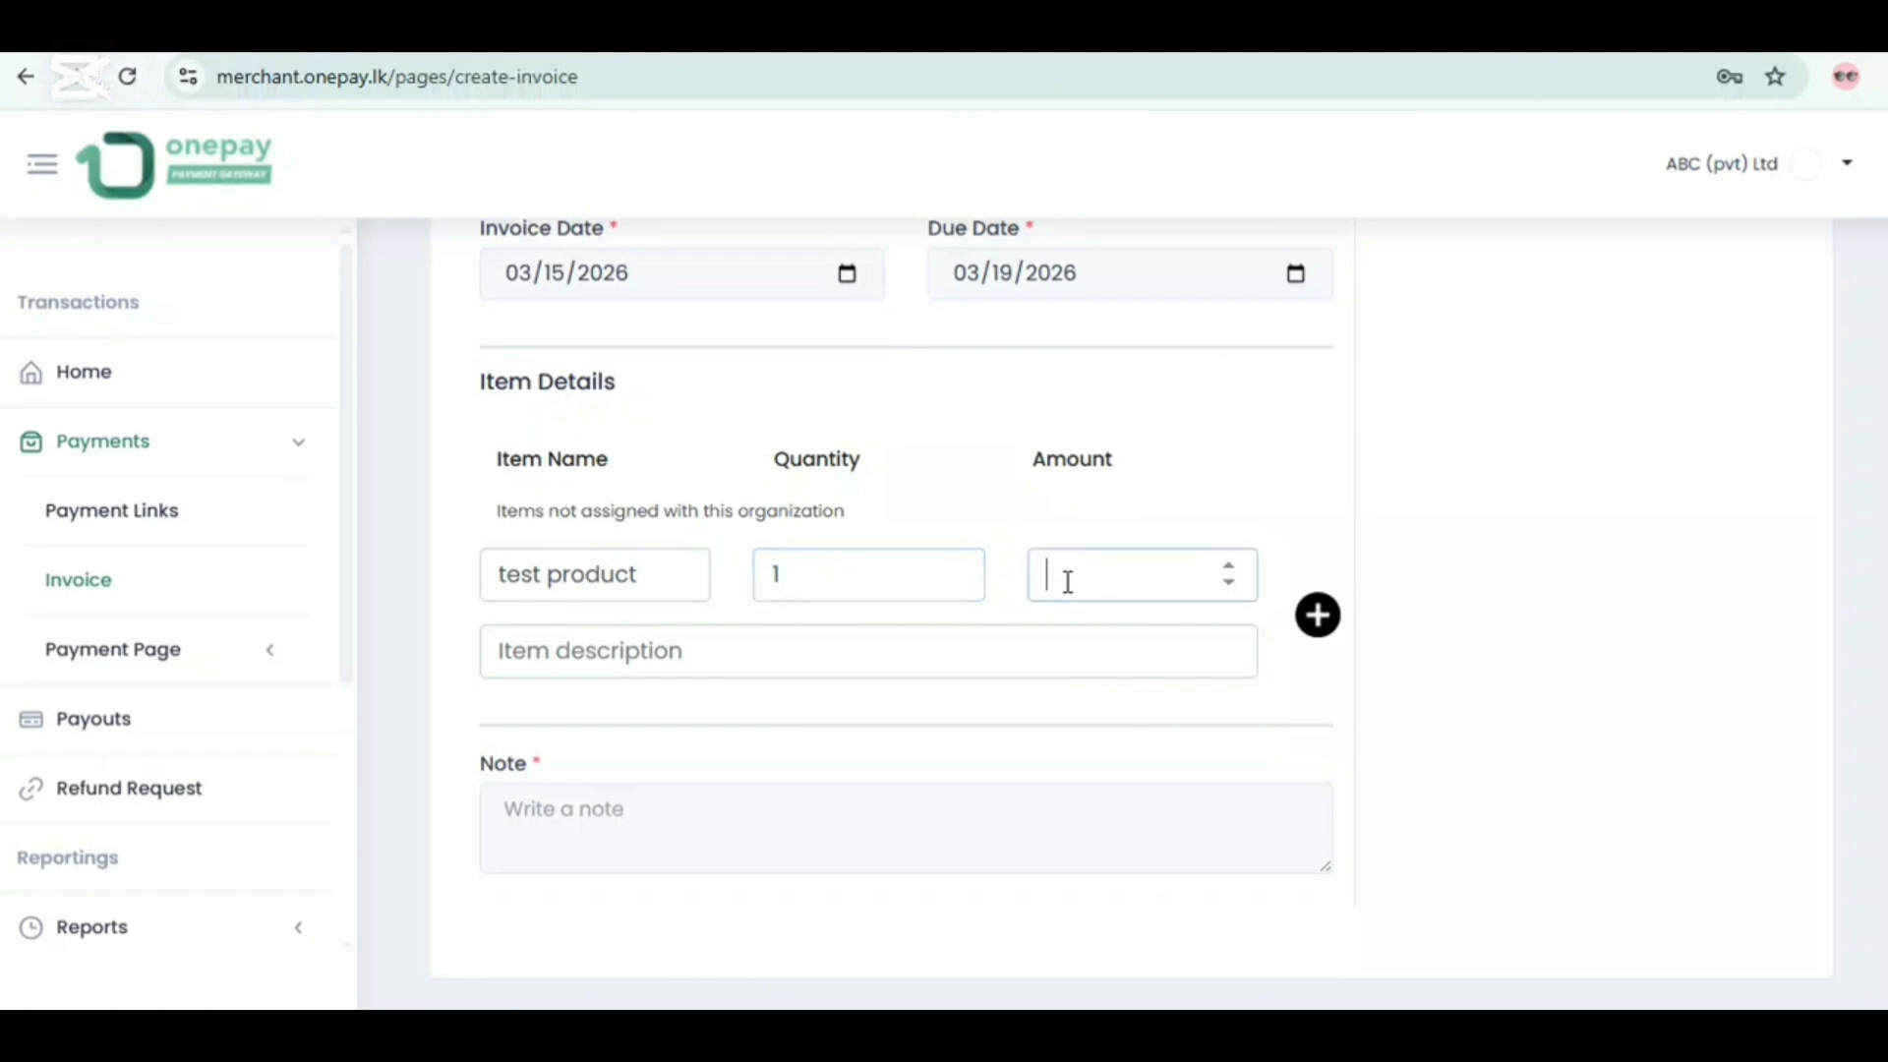
left_click(954, 569)
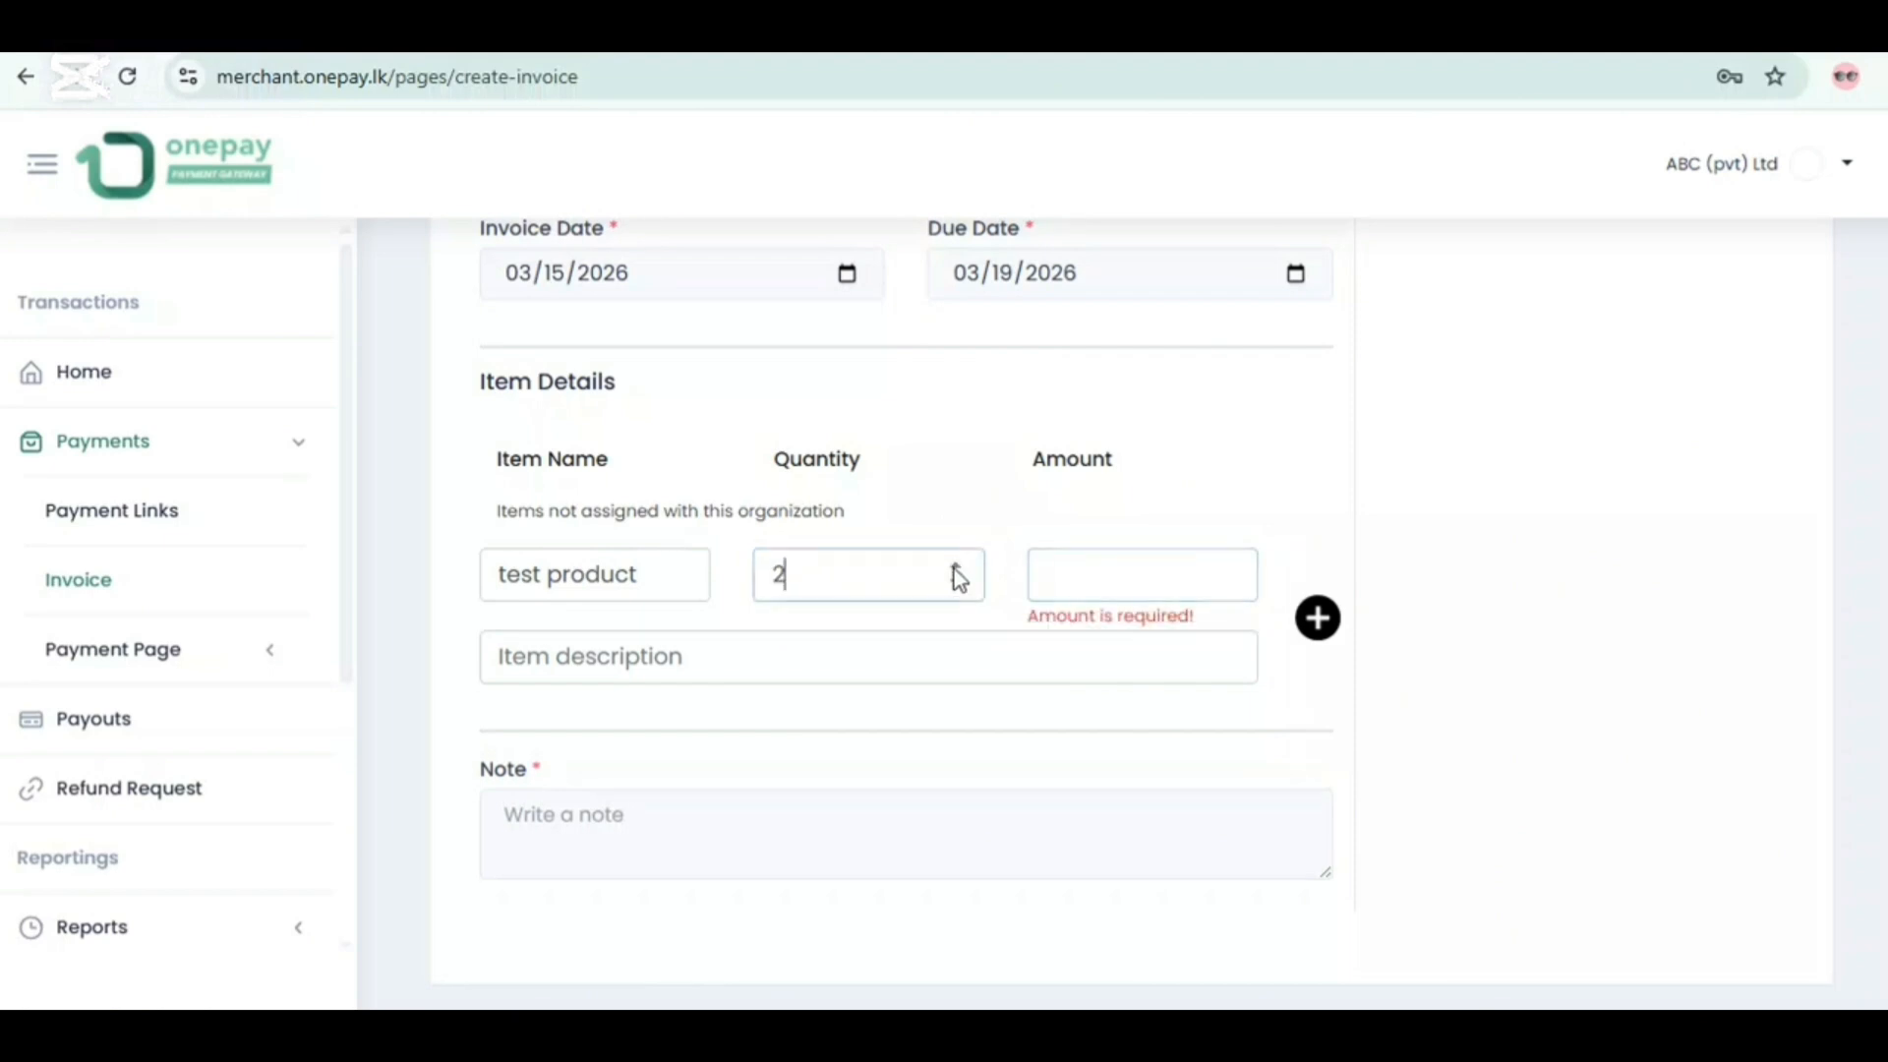
Step: Set the item's amount to 1000, enter "test dis" as its description, and add the item to the invoice
left_click(1066, 583)
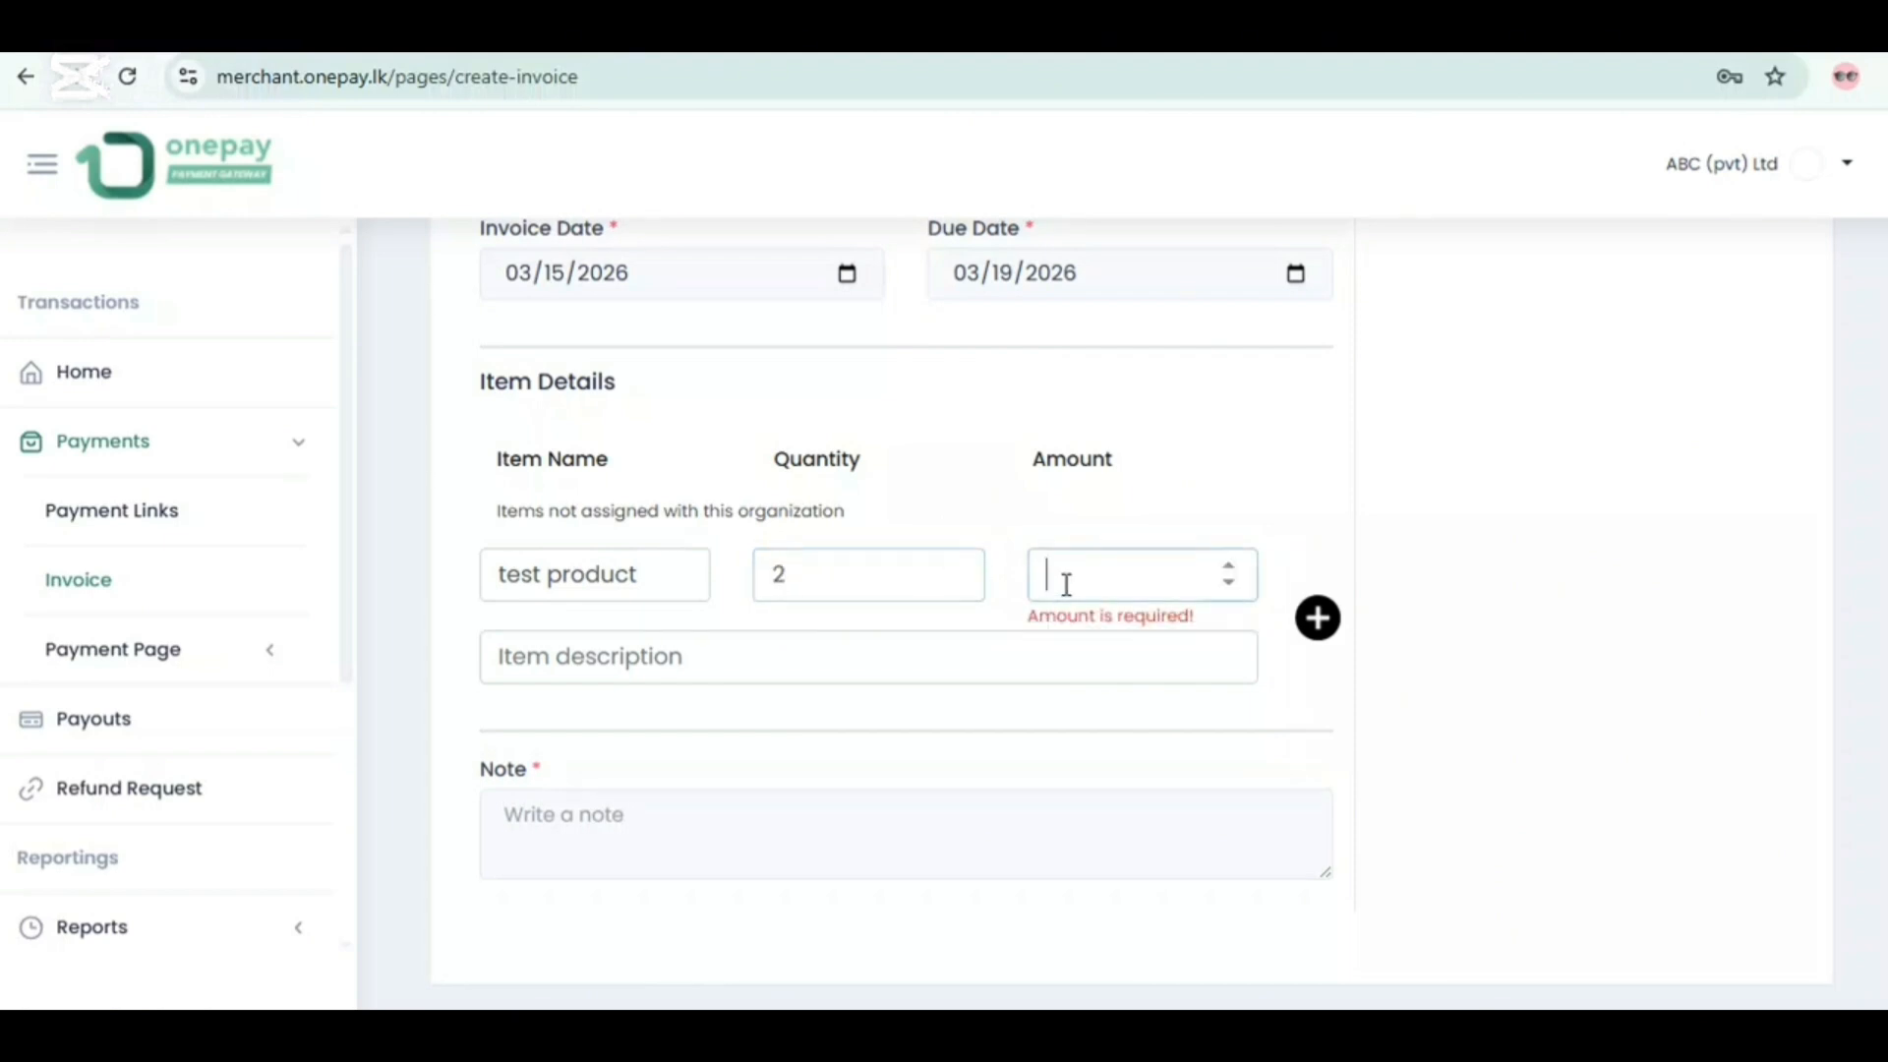
type("1000")
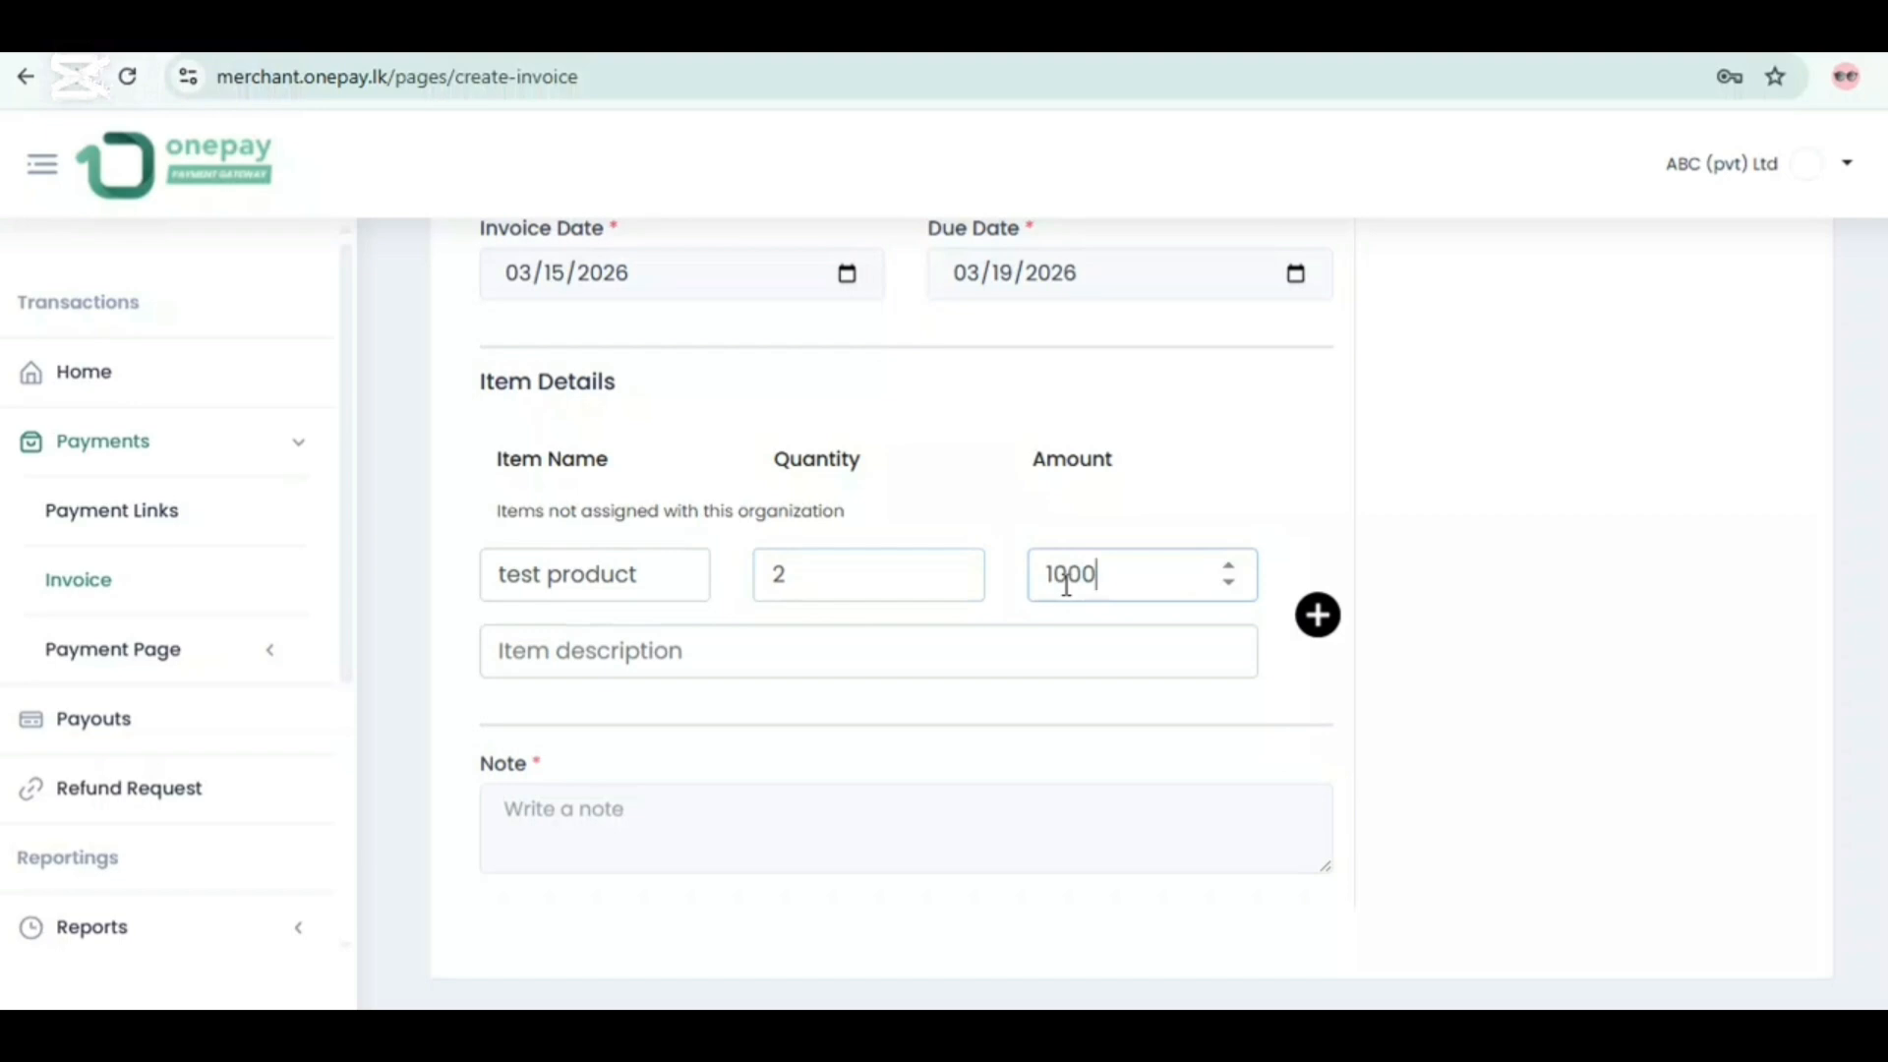
left_click(733, 660)
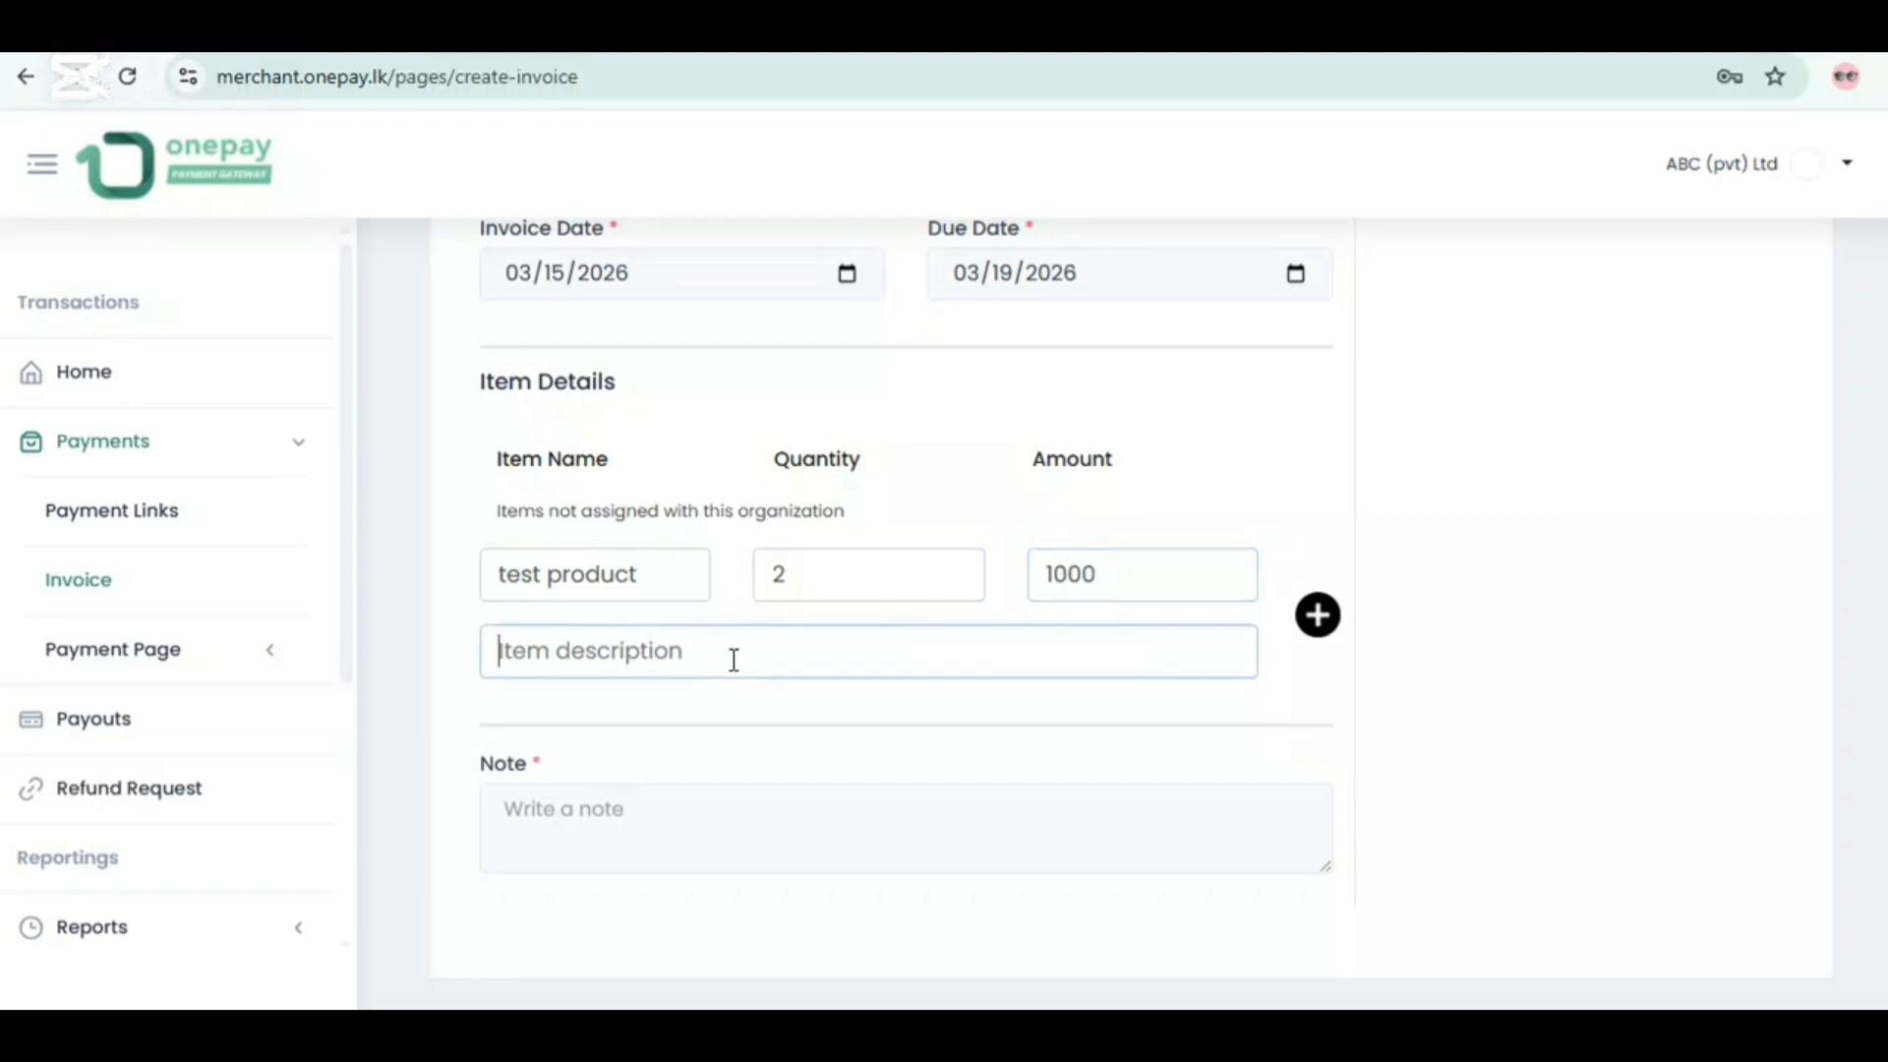
type("test dis")
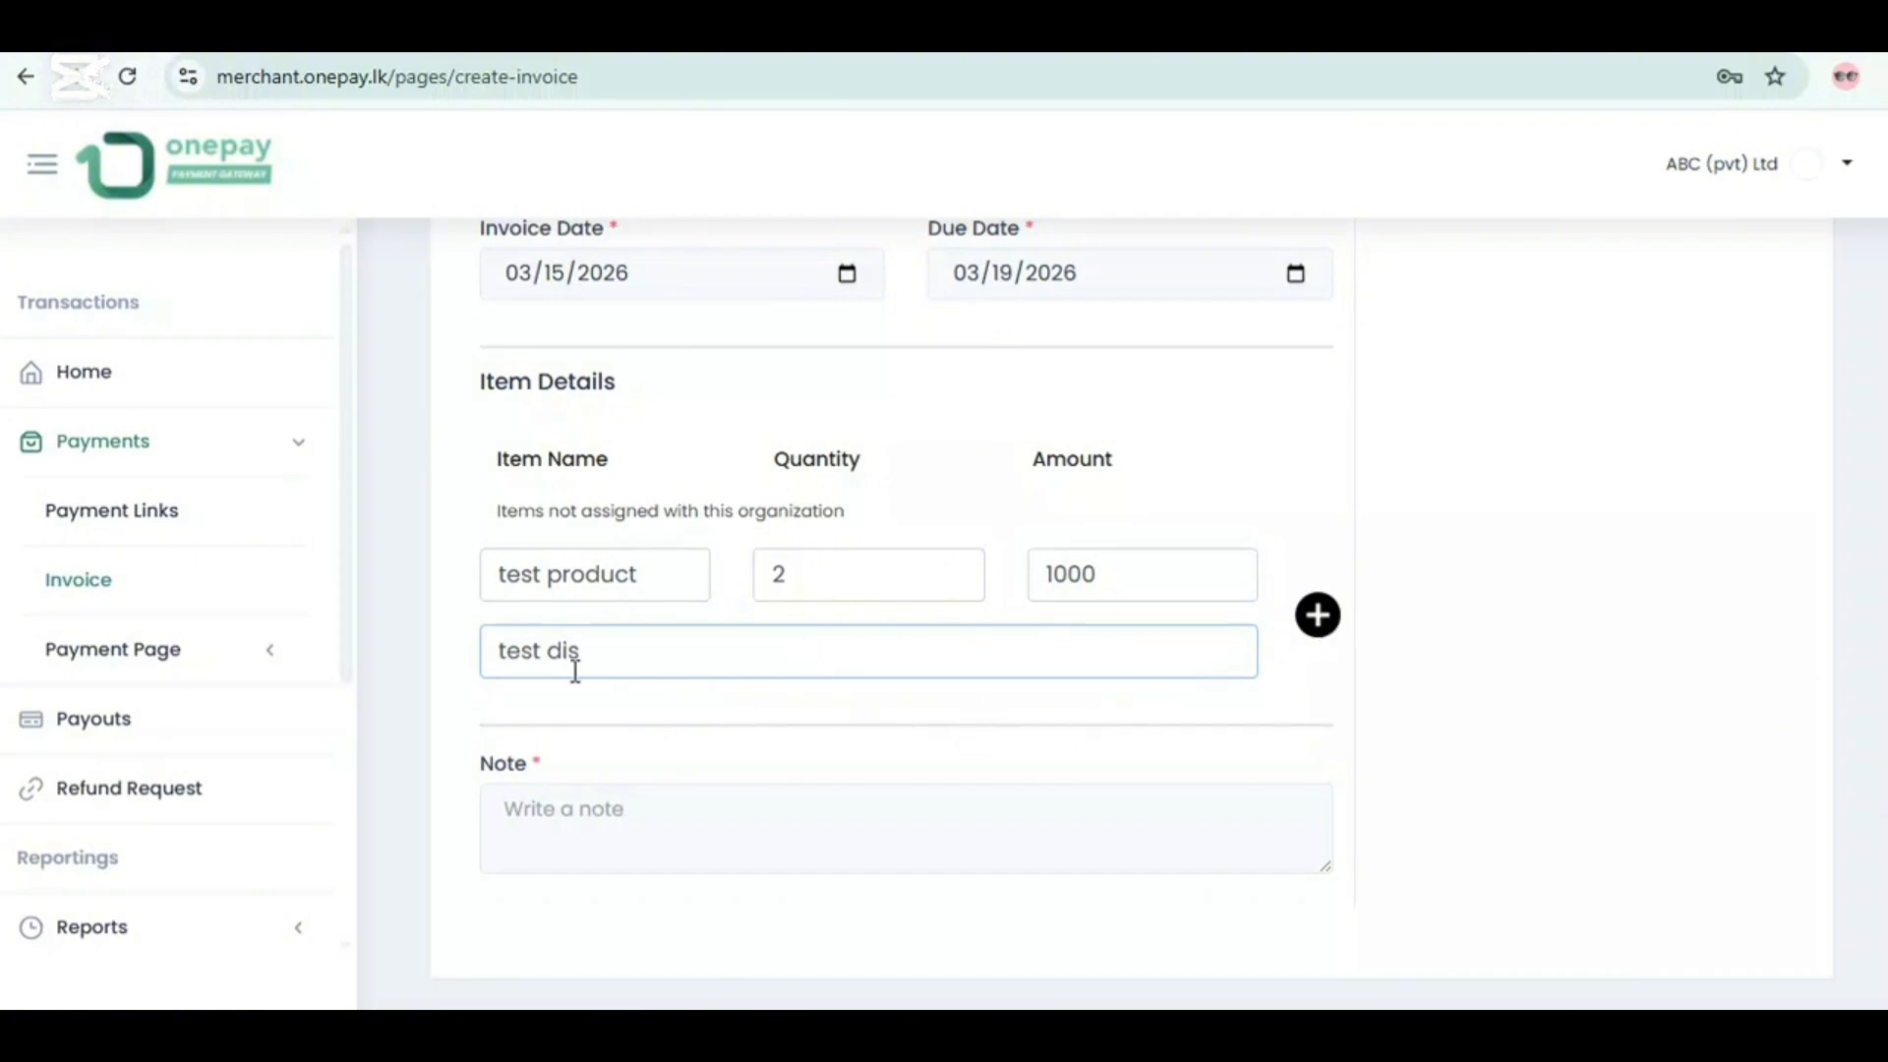
scroll(1050, 561, "up", 6)
scroll(1050, 580, "up", 4)
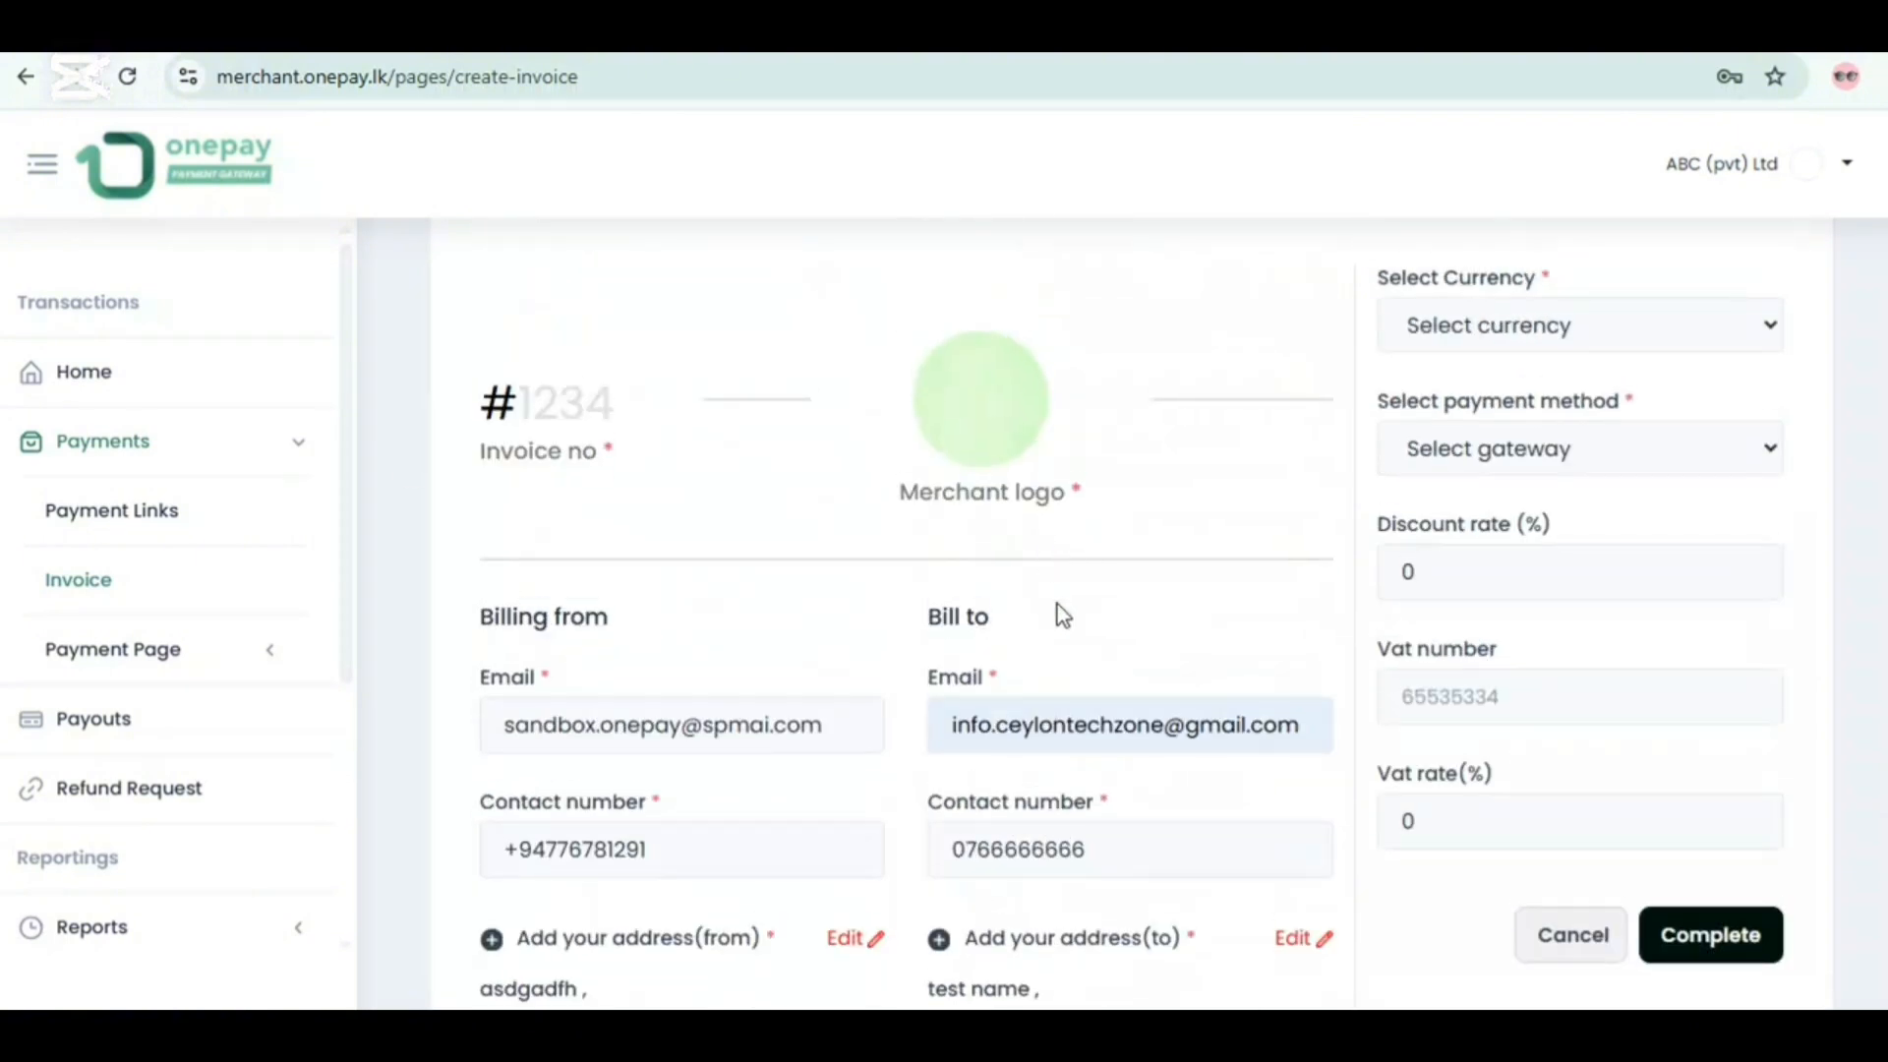
scroll(1117, 661, "down", 9)
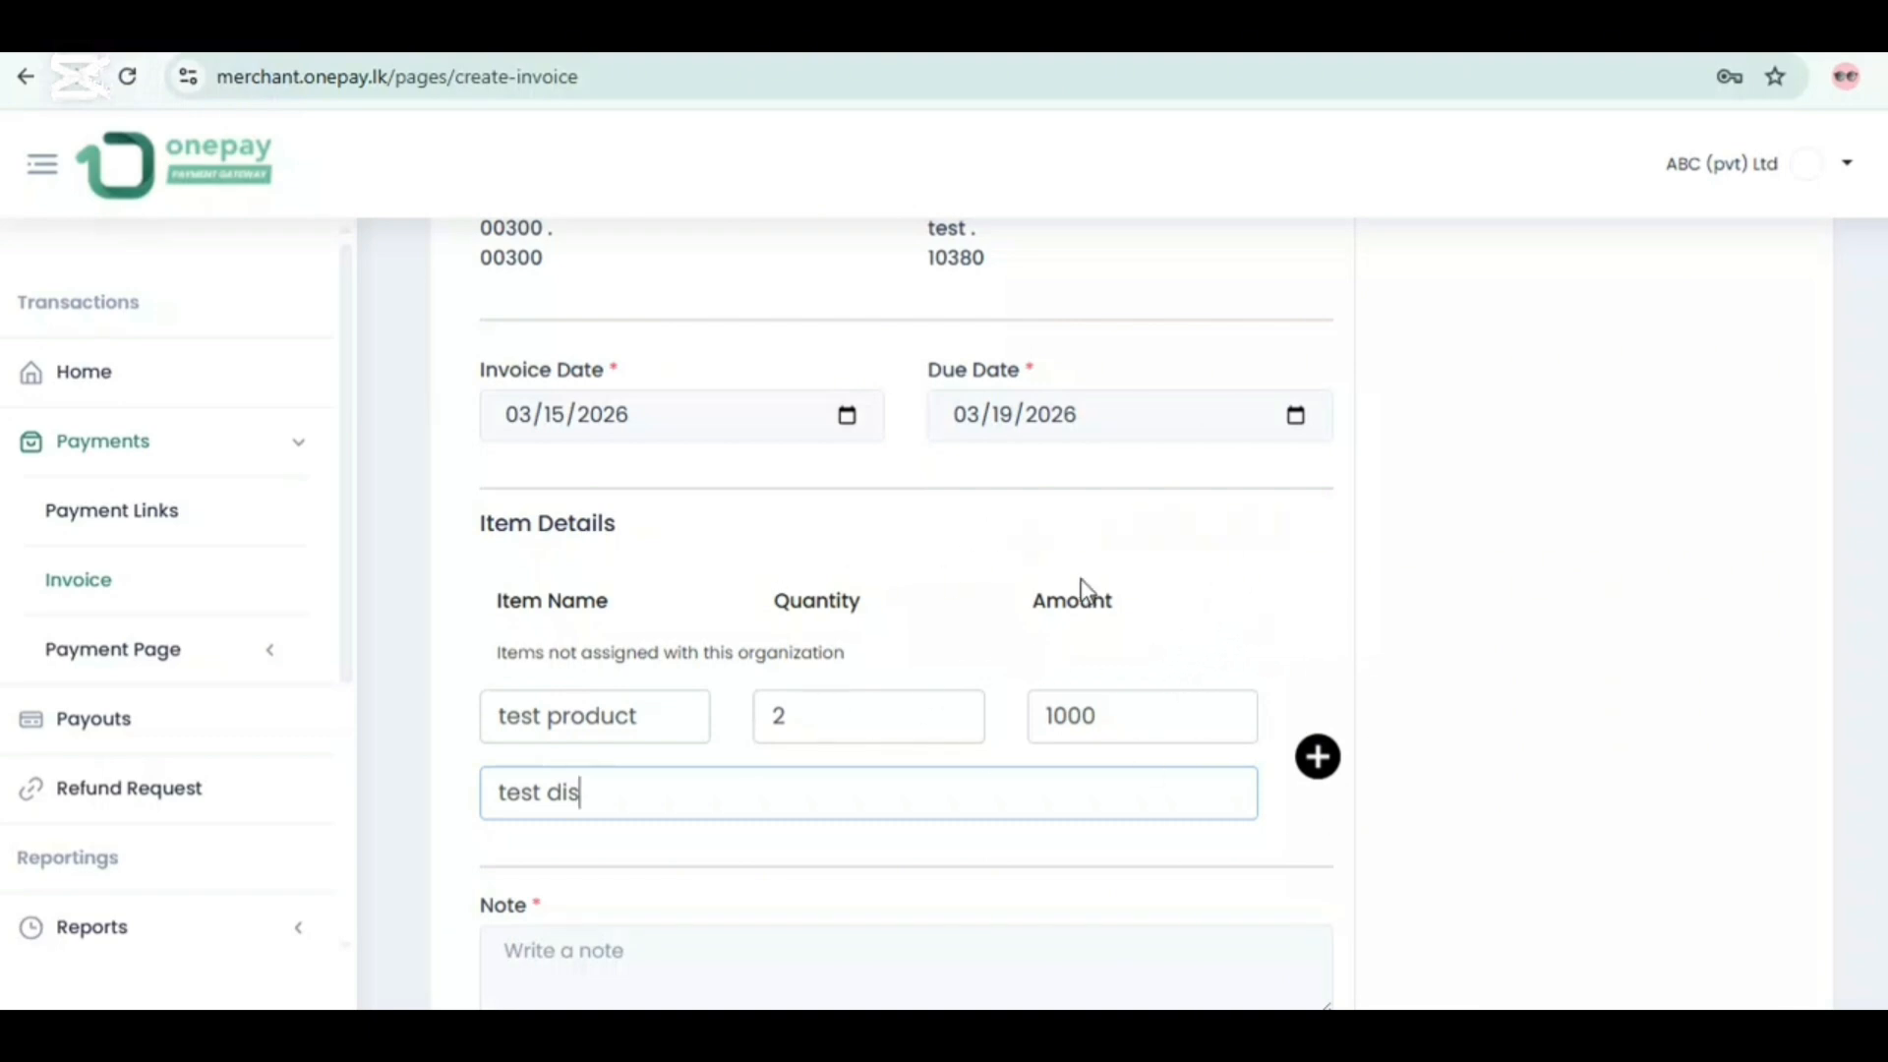
scroll(1184, 672, "down", 2)
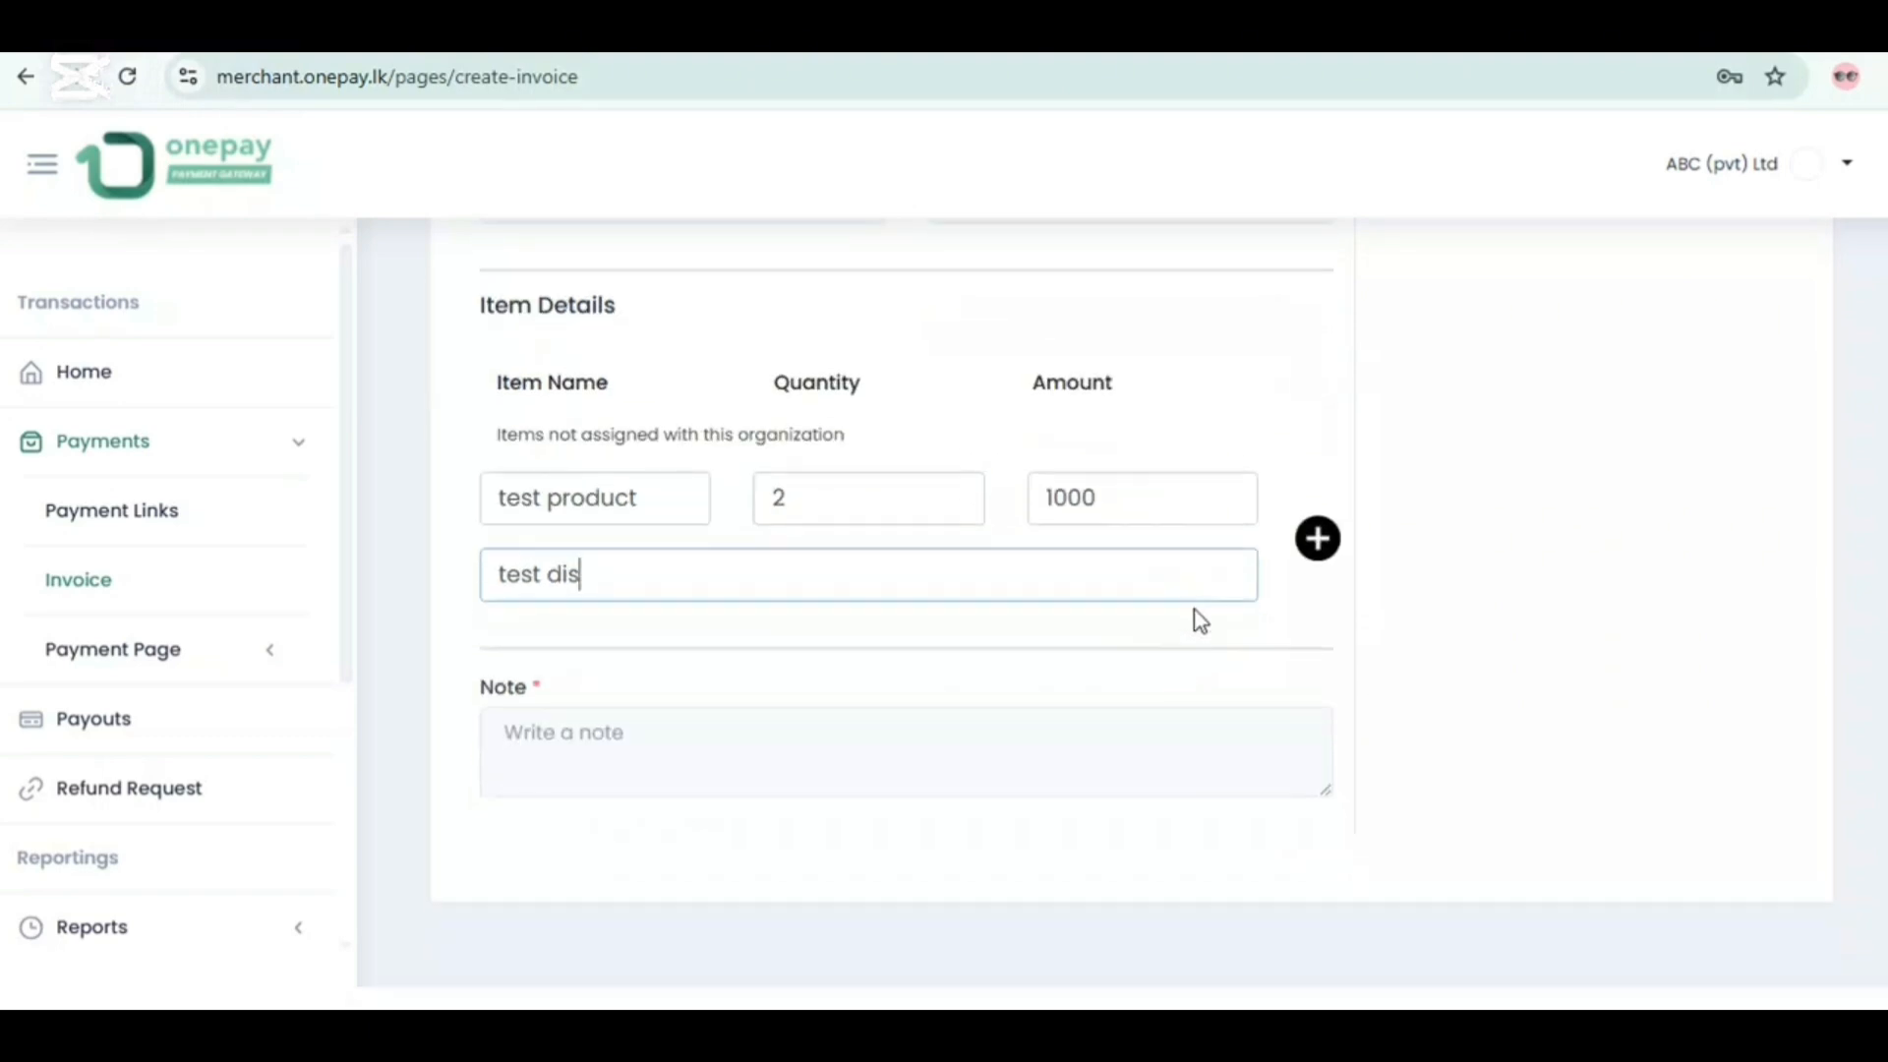
left_click(1318, 539)
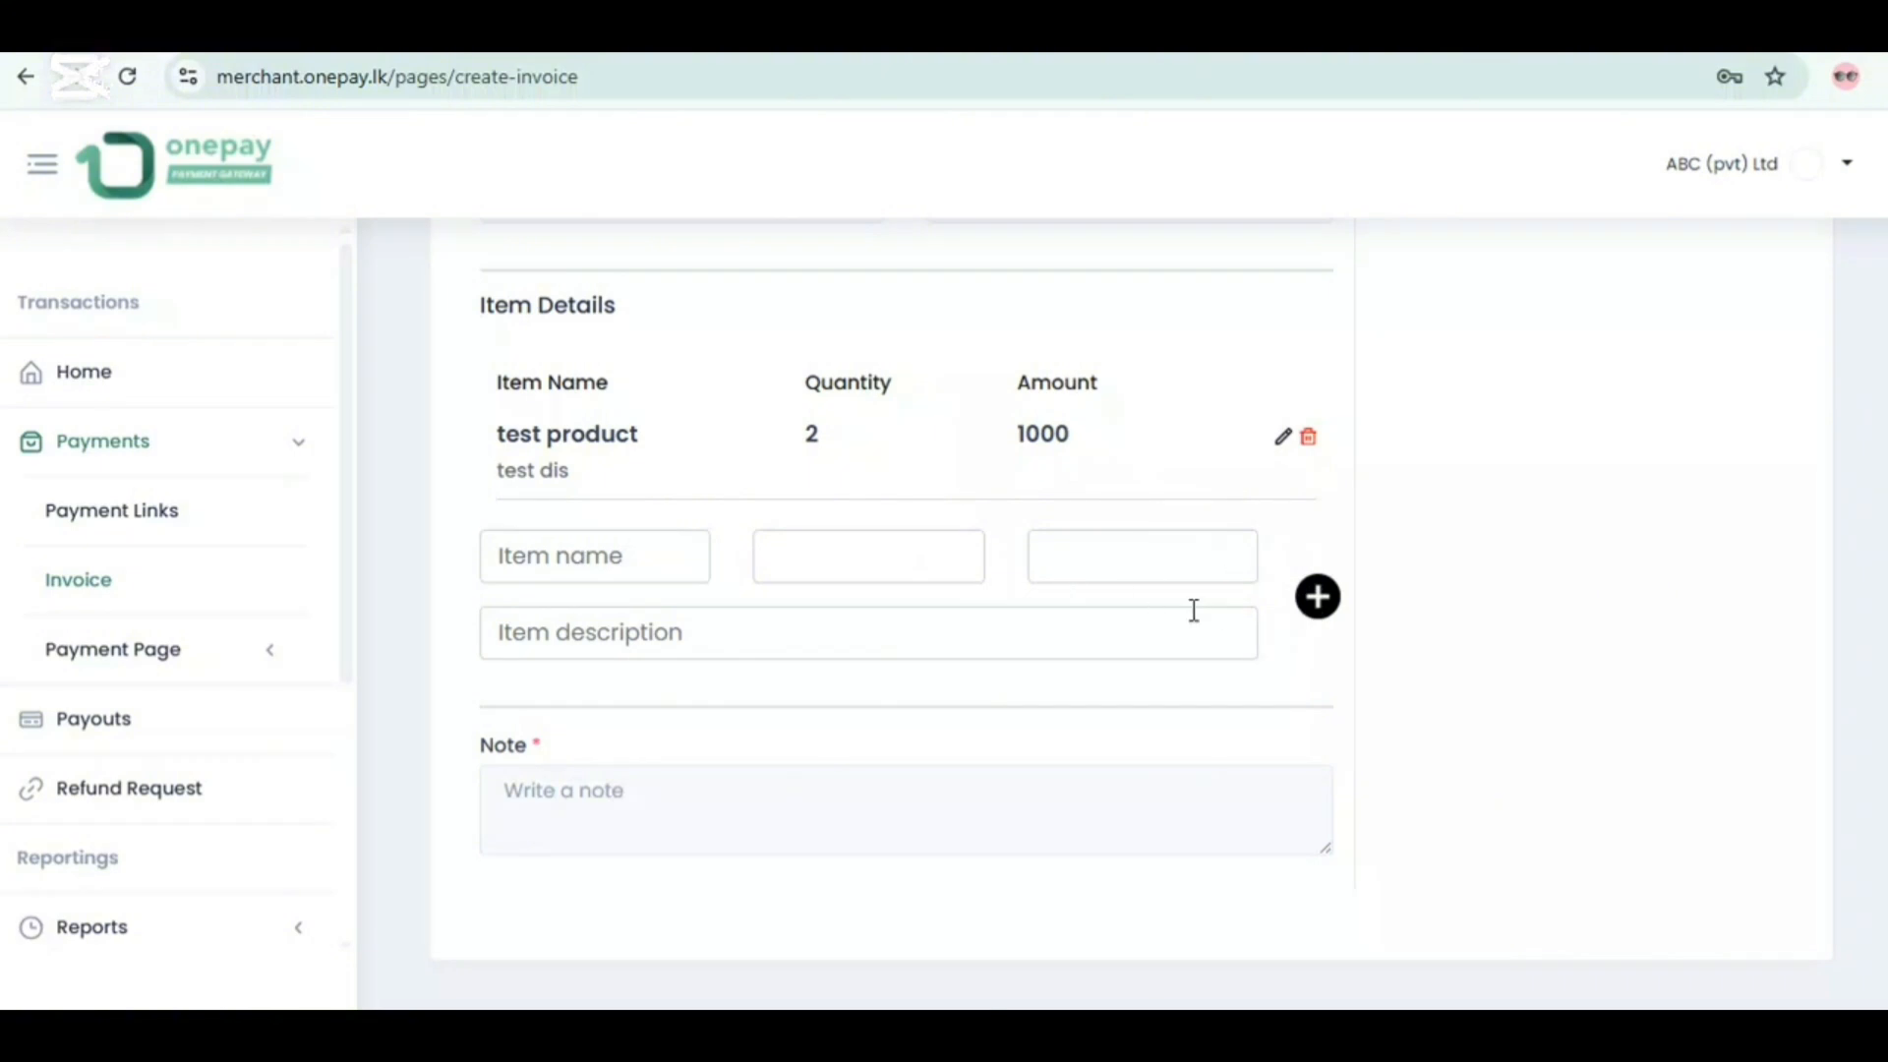
Step: Enter "term and condition" as the invoice note
scroll(1544, 406, "up", 9)
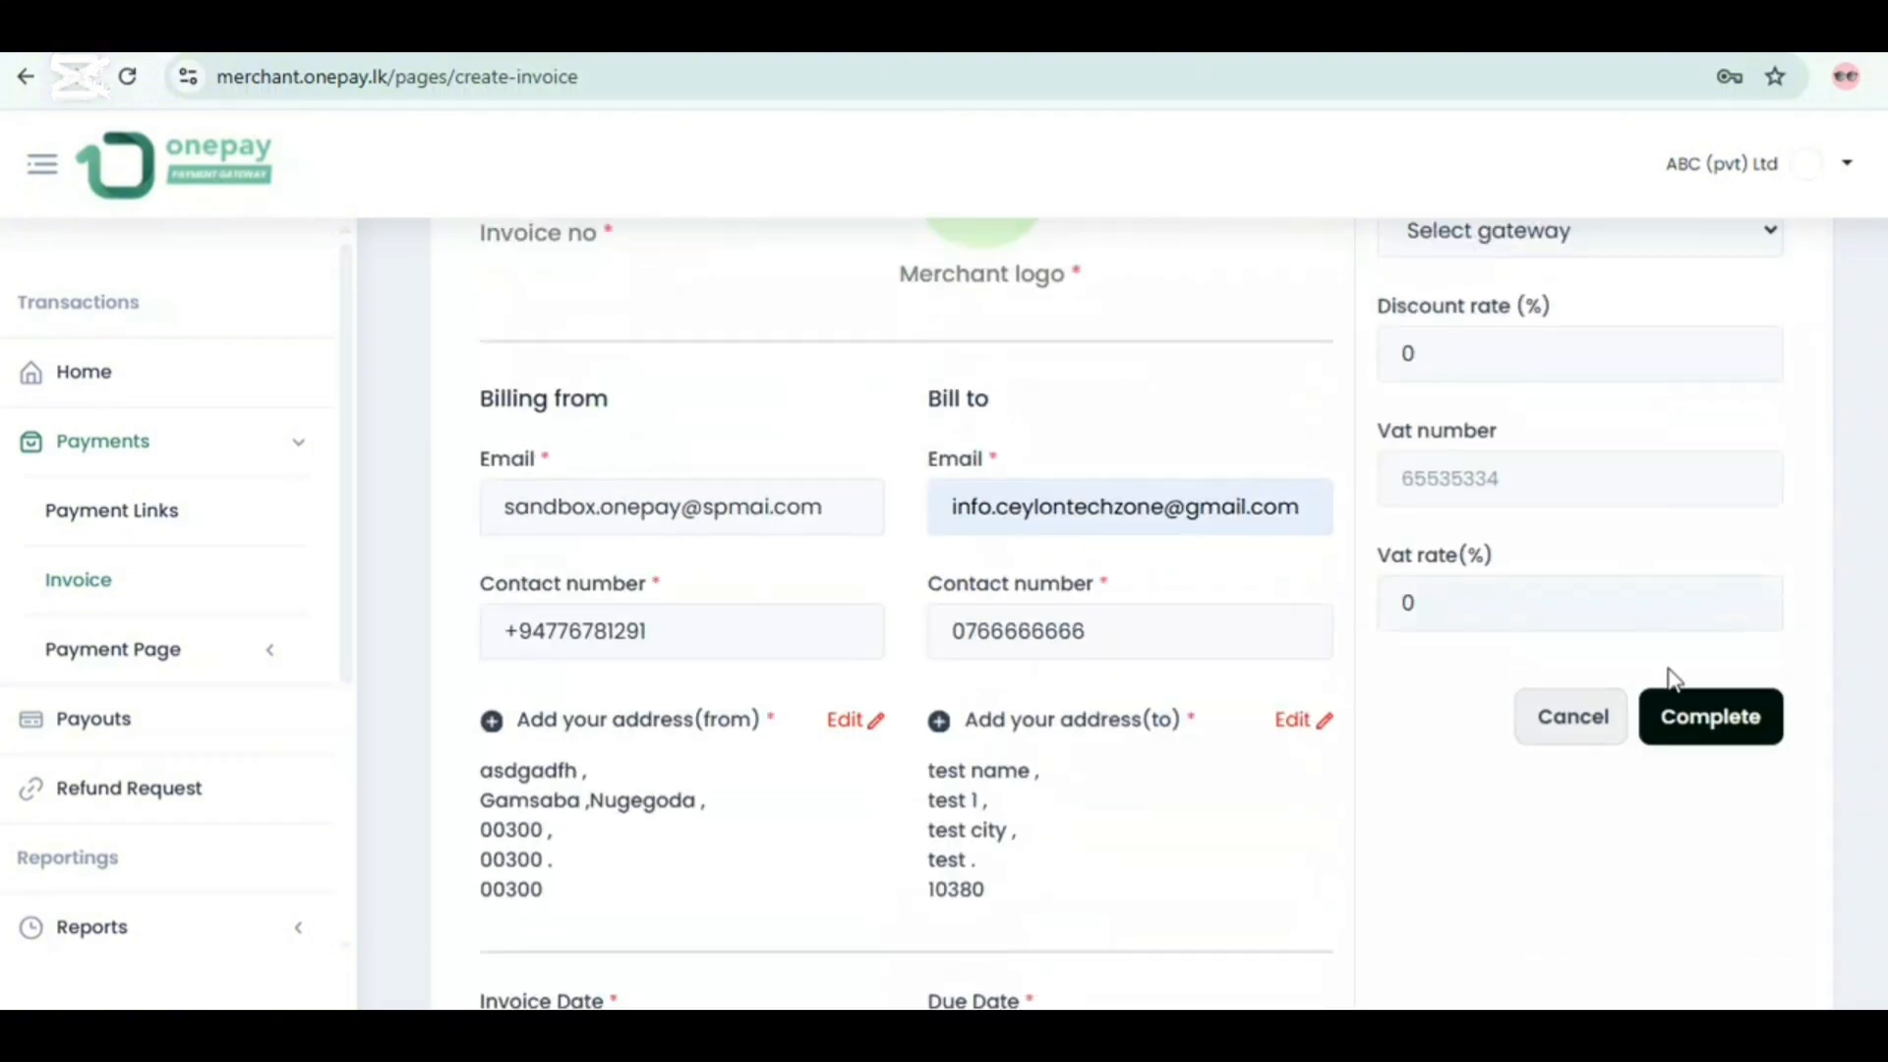
scroll(1455, 641, "down", 7)
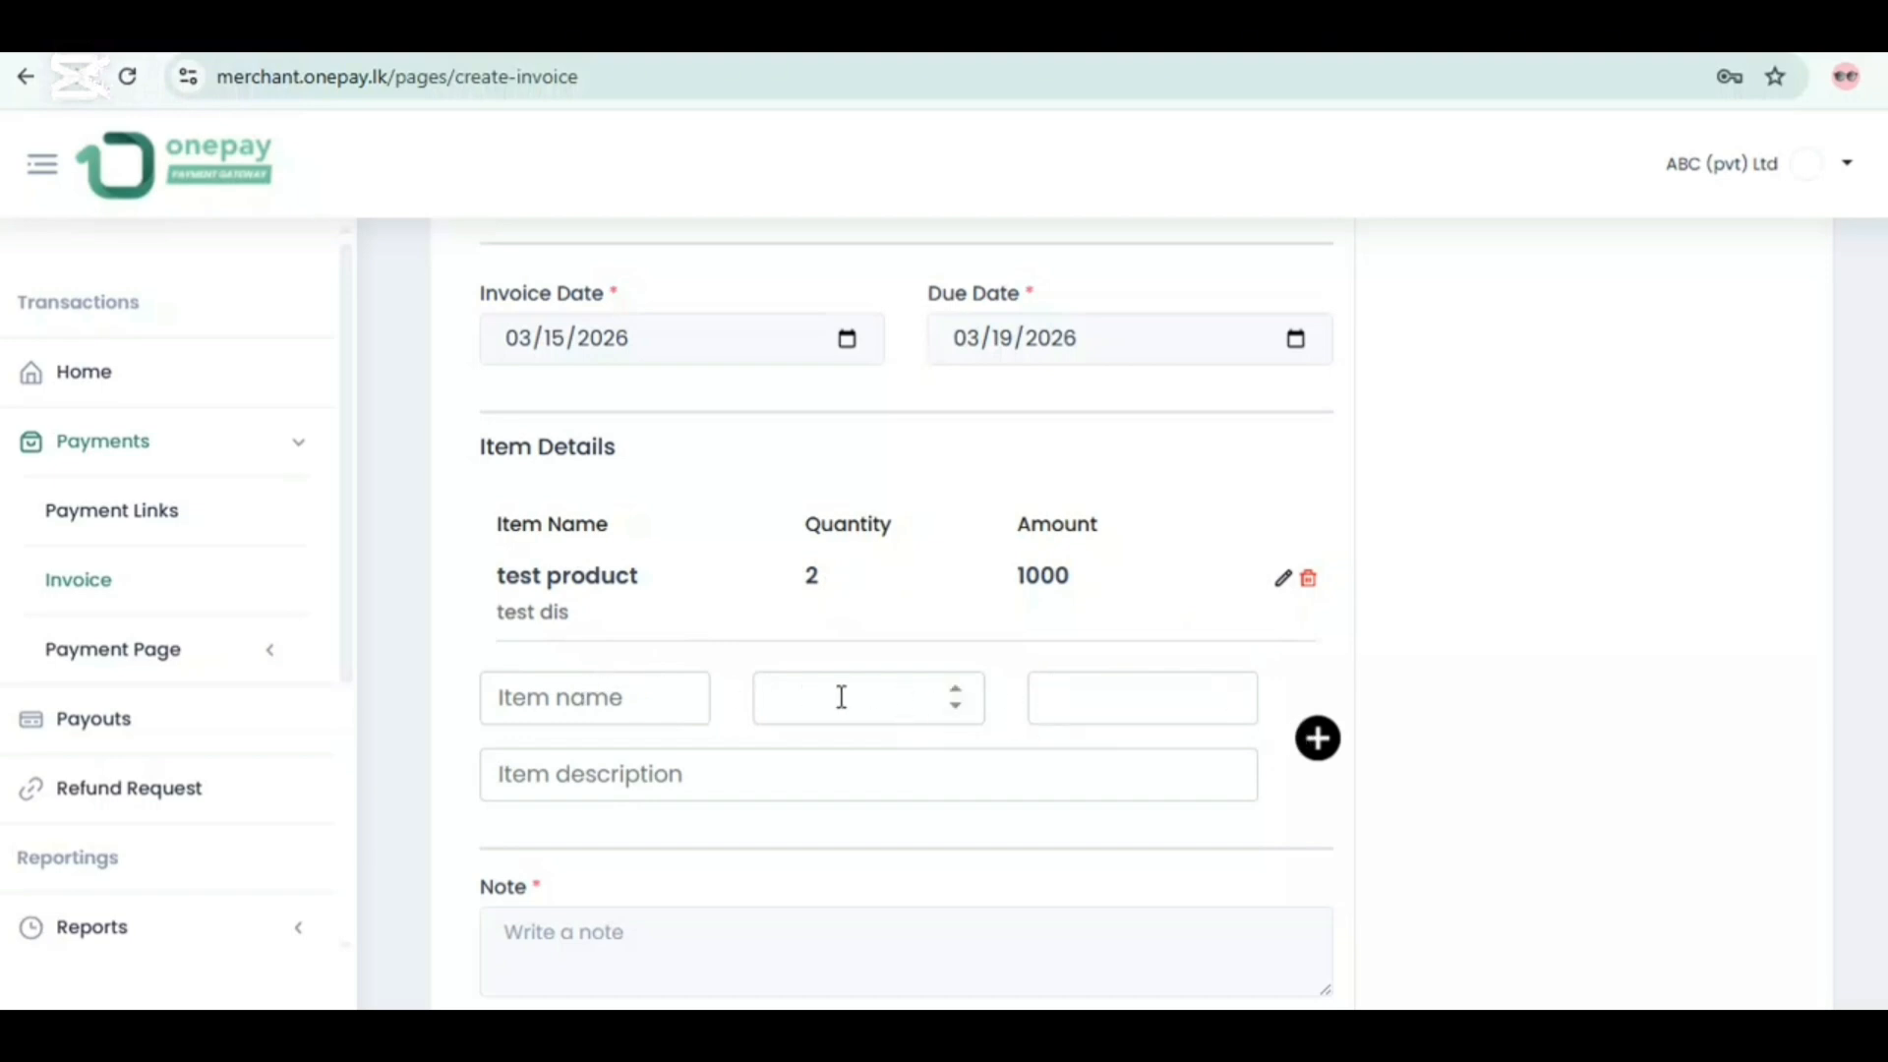
scroll(1123, 737, "down", 1)
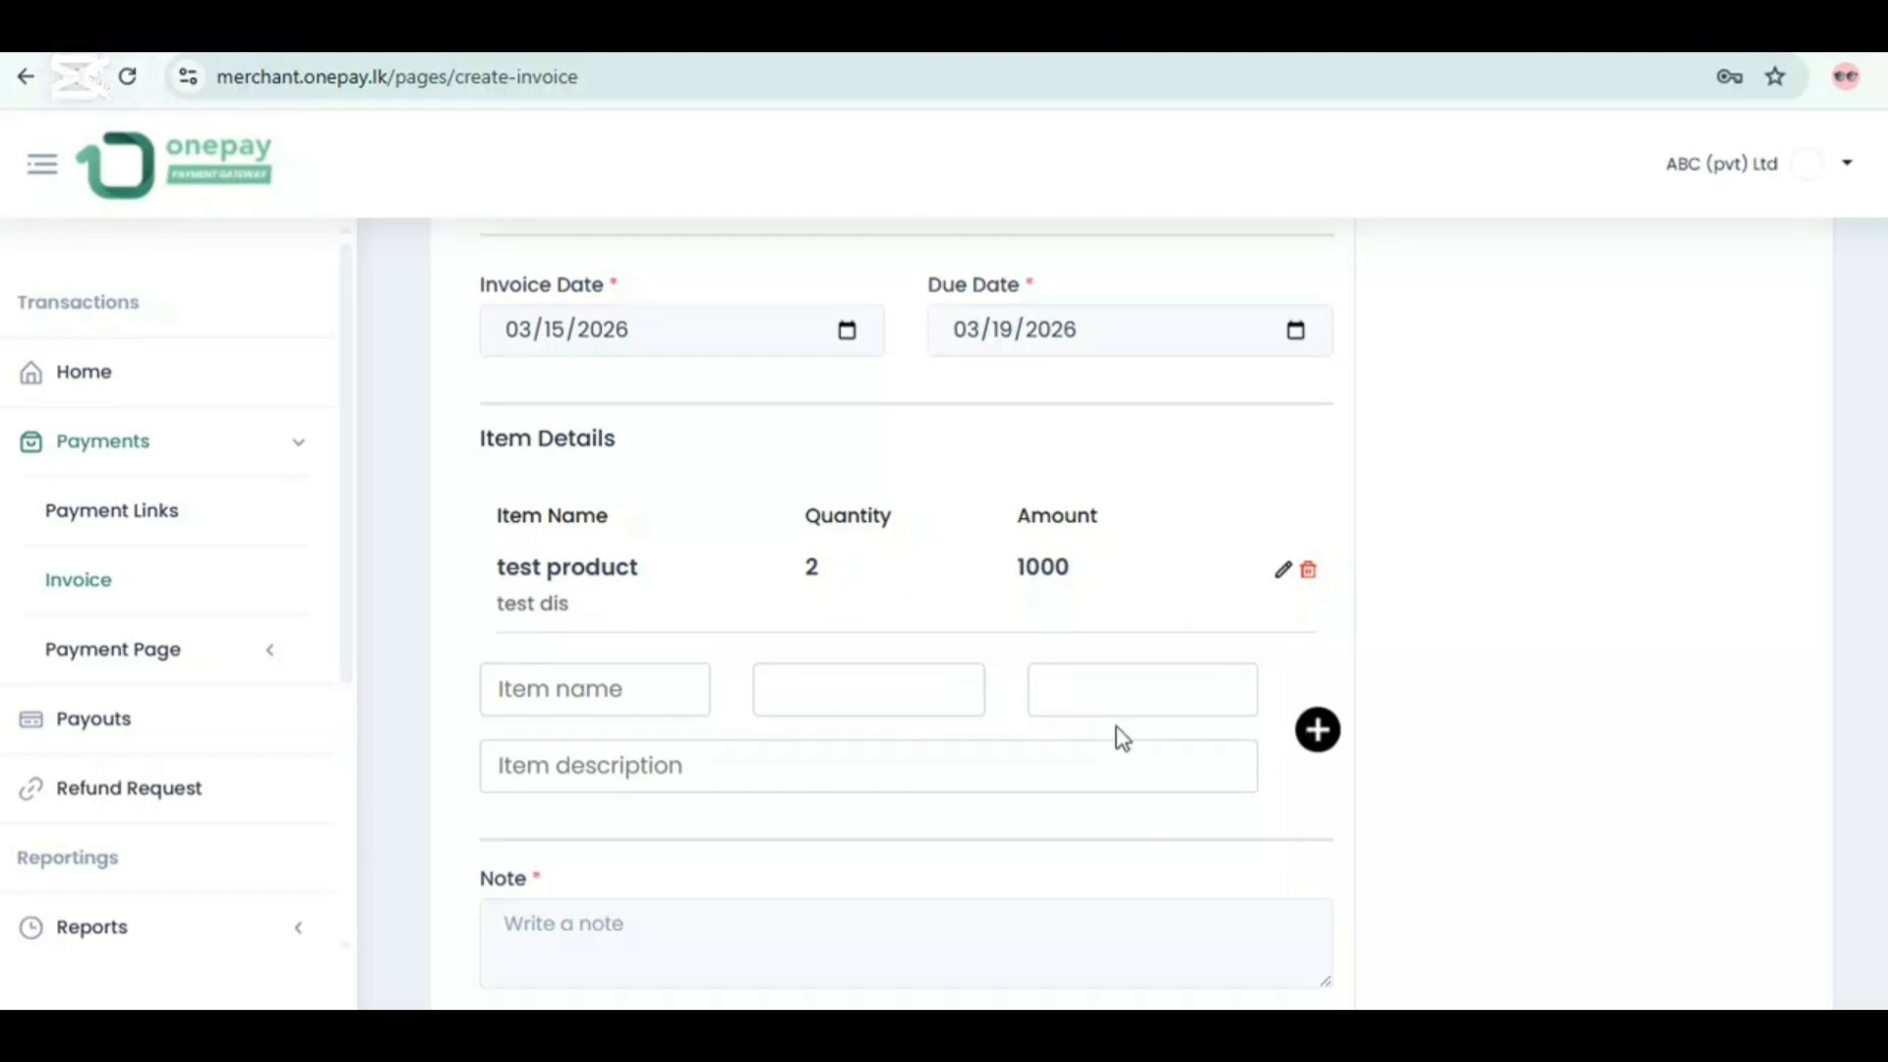
scroll(1122, 737, "down", 2)
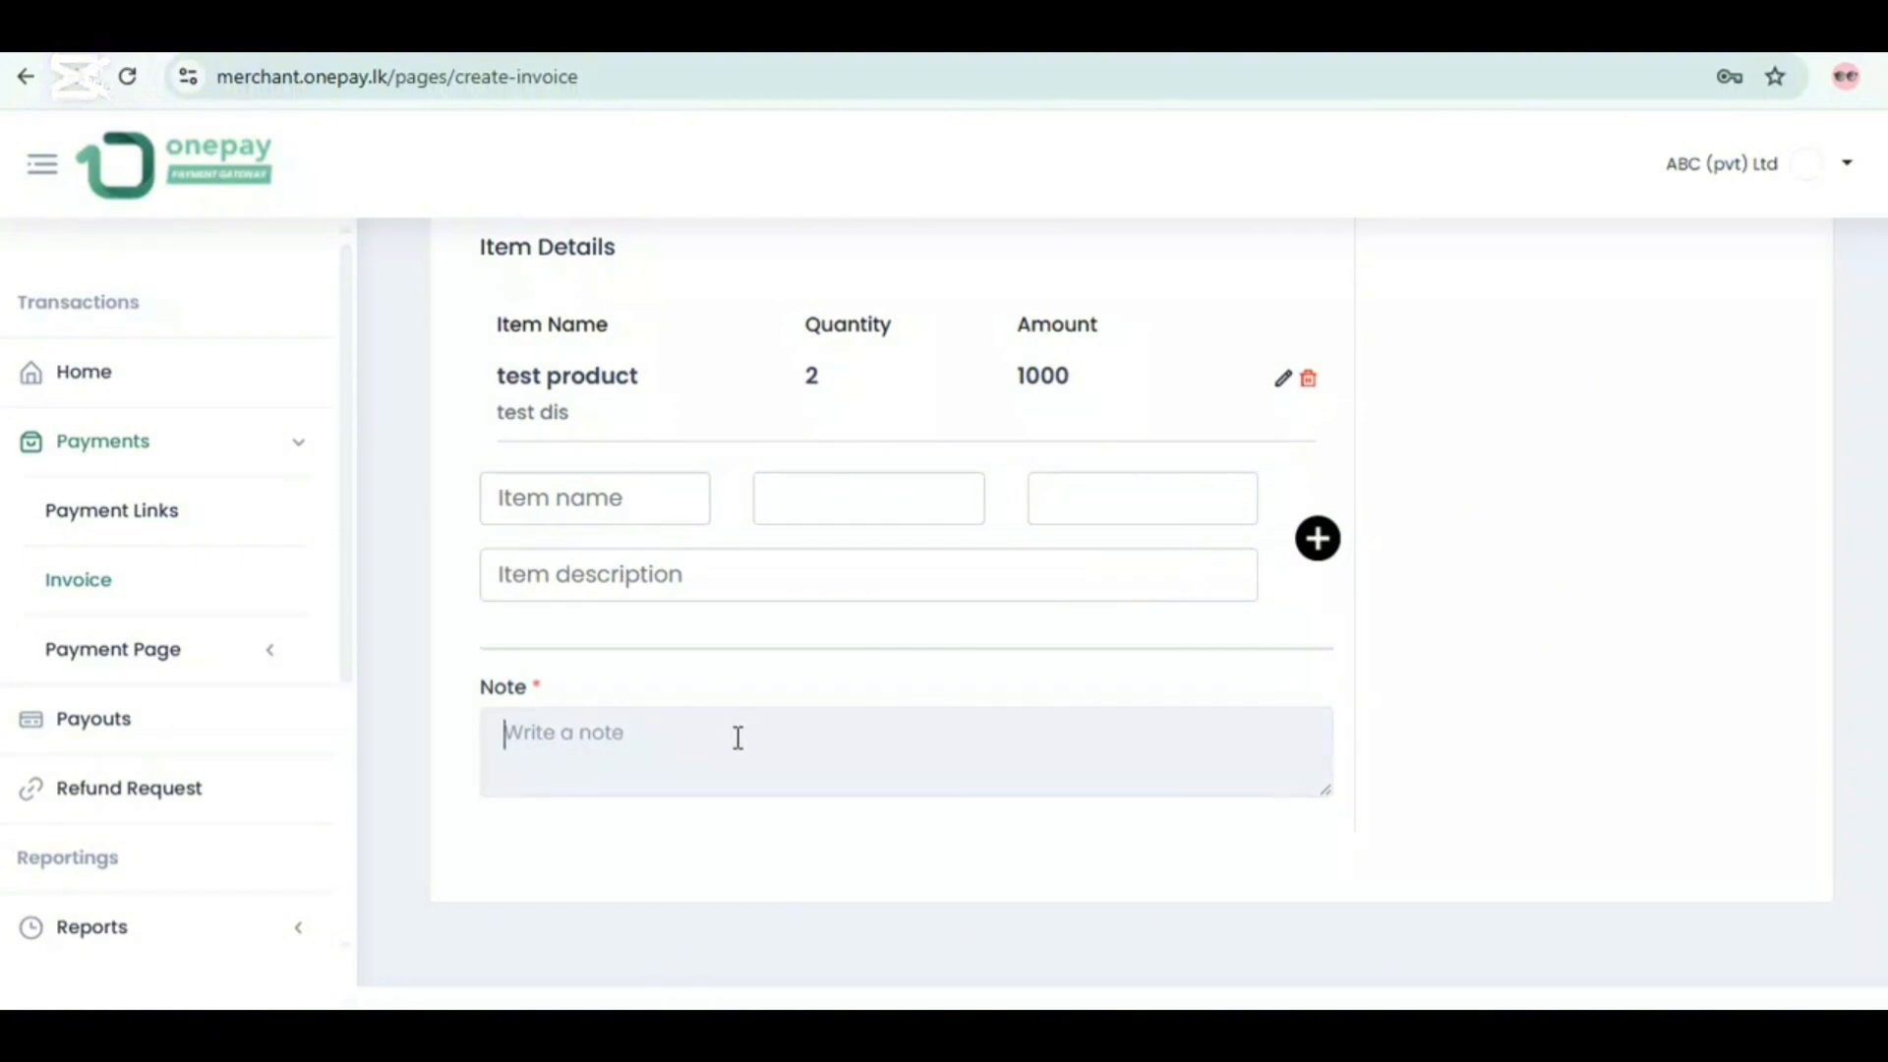
left_click(738, 738)
type("term and condition")
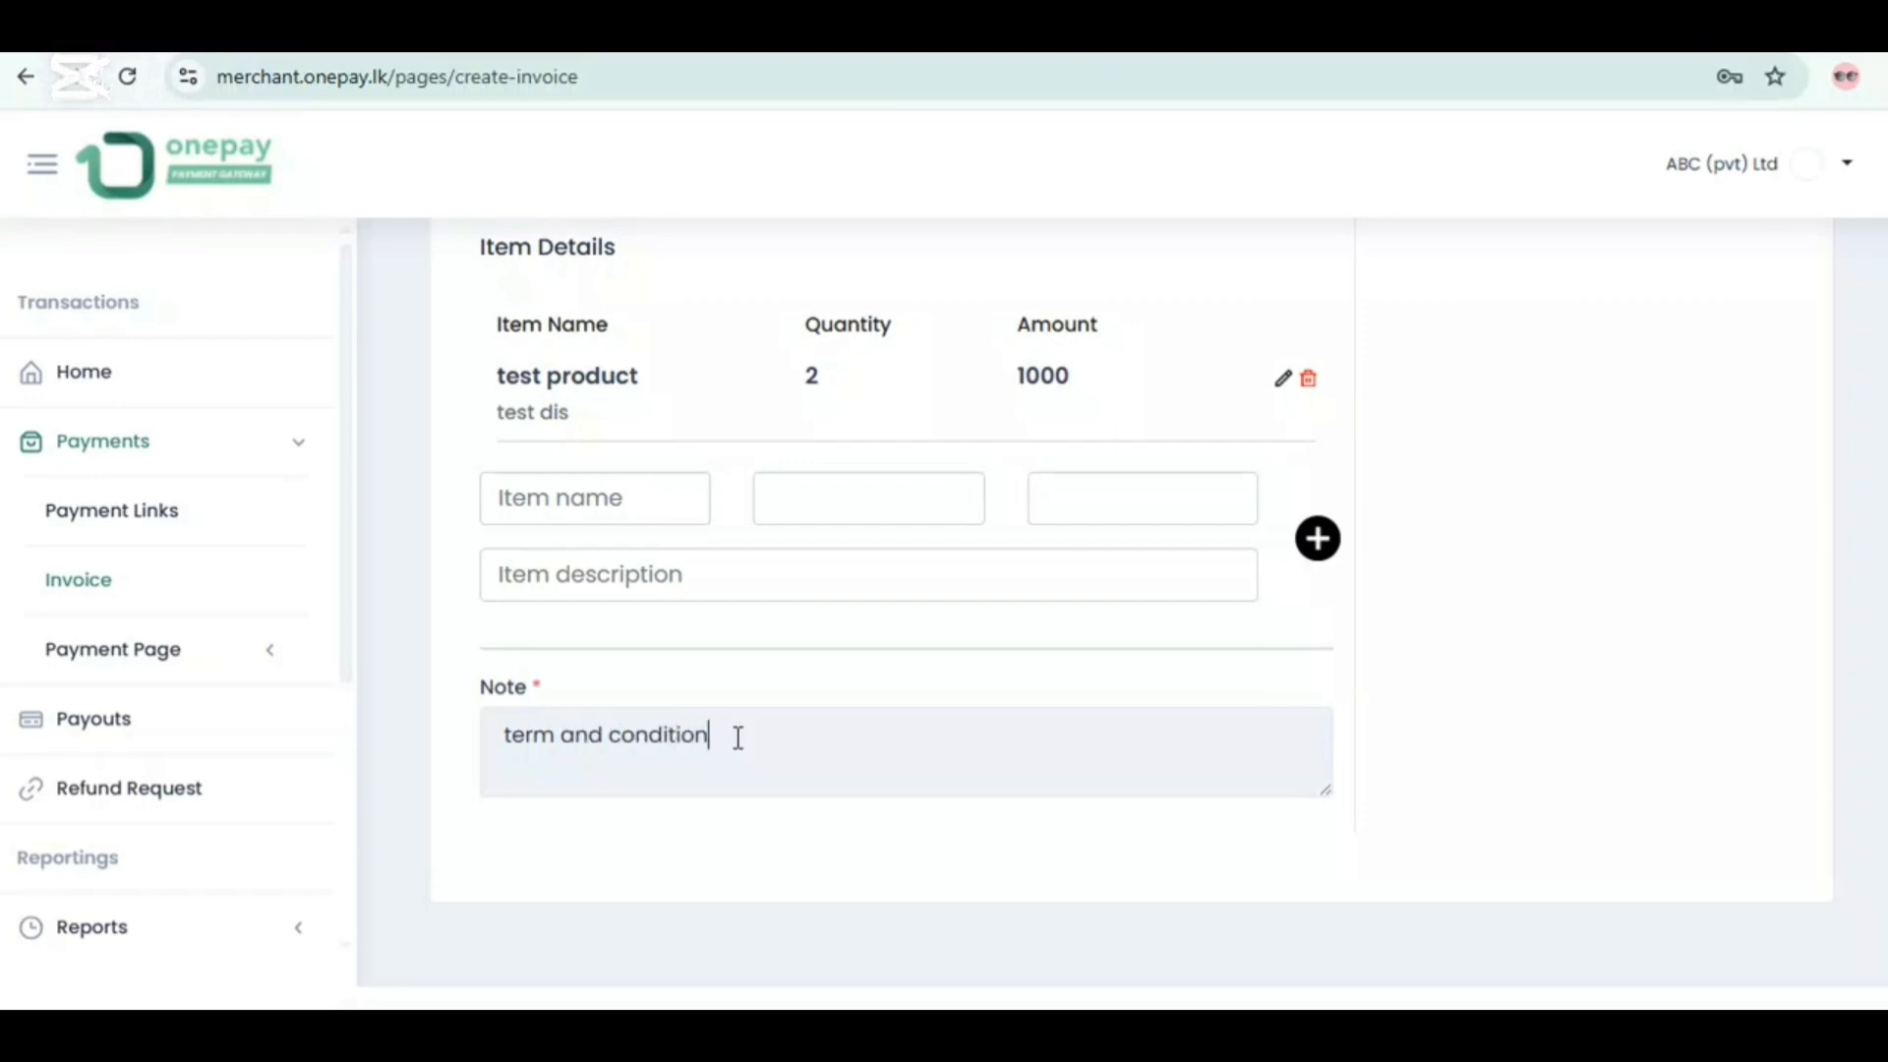
Step: Set the invoice currency to LKR and choose the "Test App for explain" gateway as the payment method
scroll(1067, 586, "up", 7)
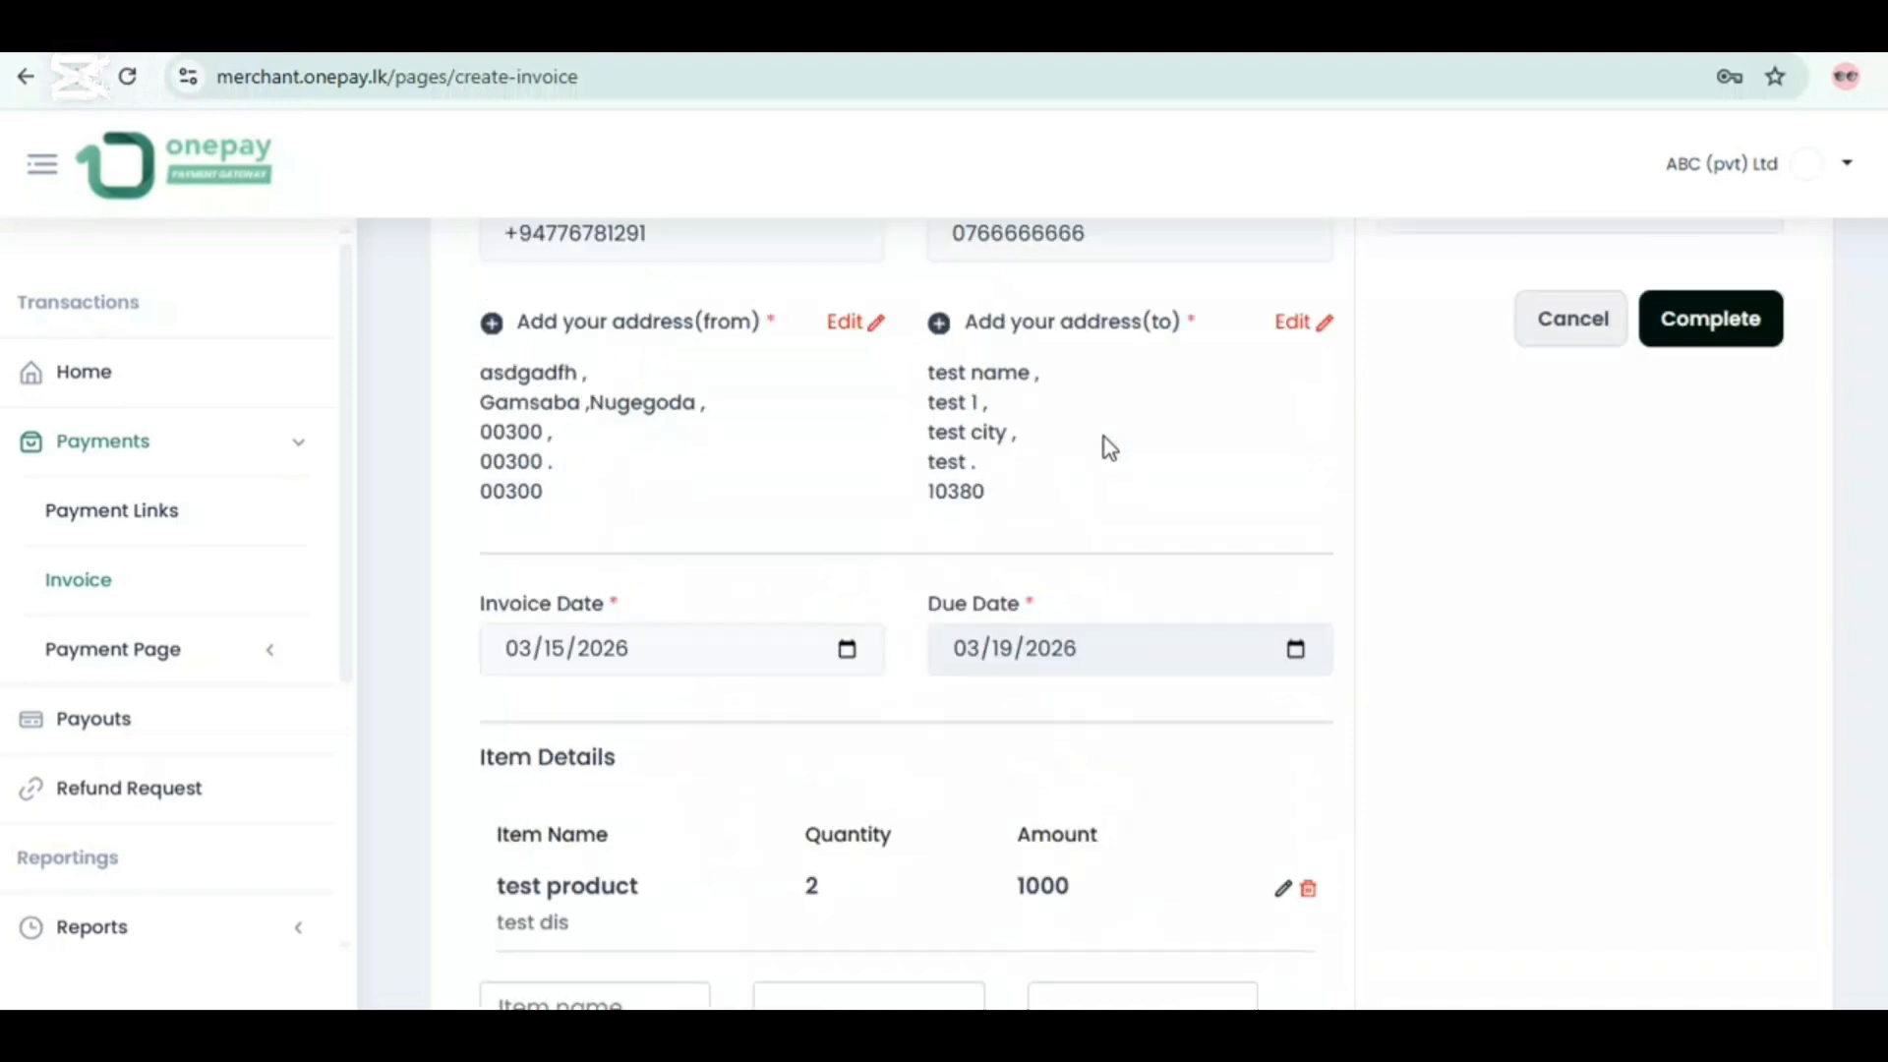
scroll(1326, 623, "up", 4)
left_click(1575, 336)
left_click(1519, 435)
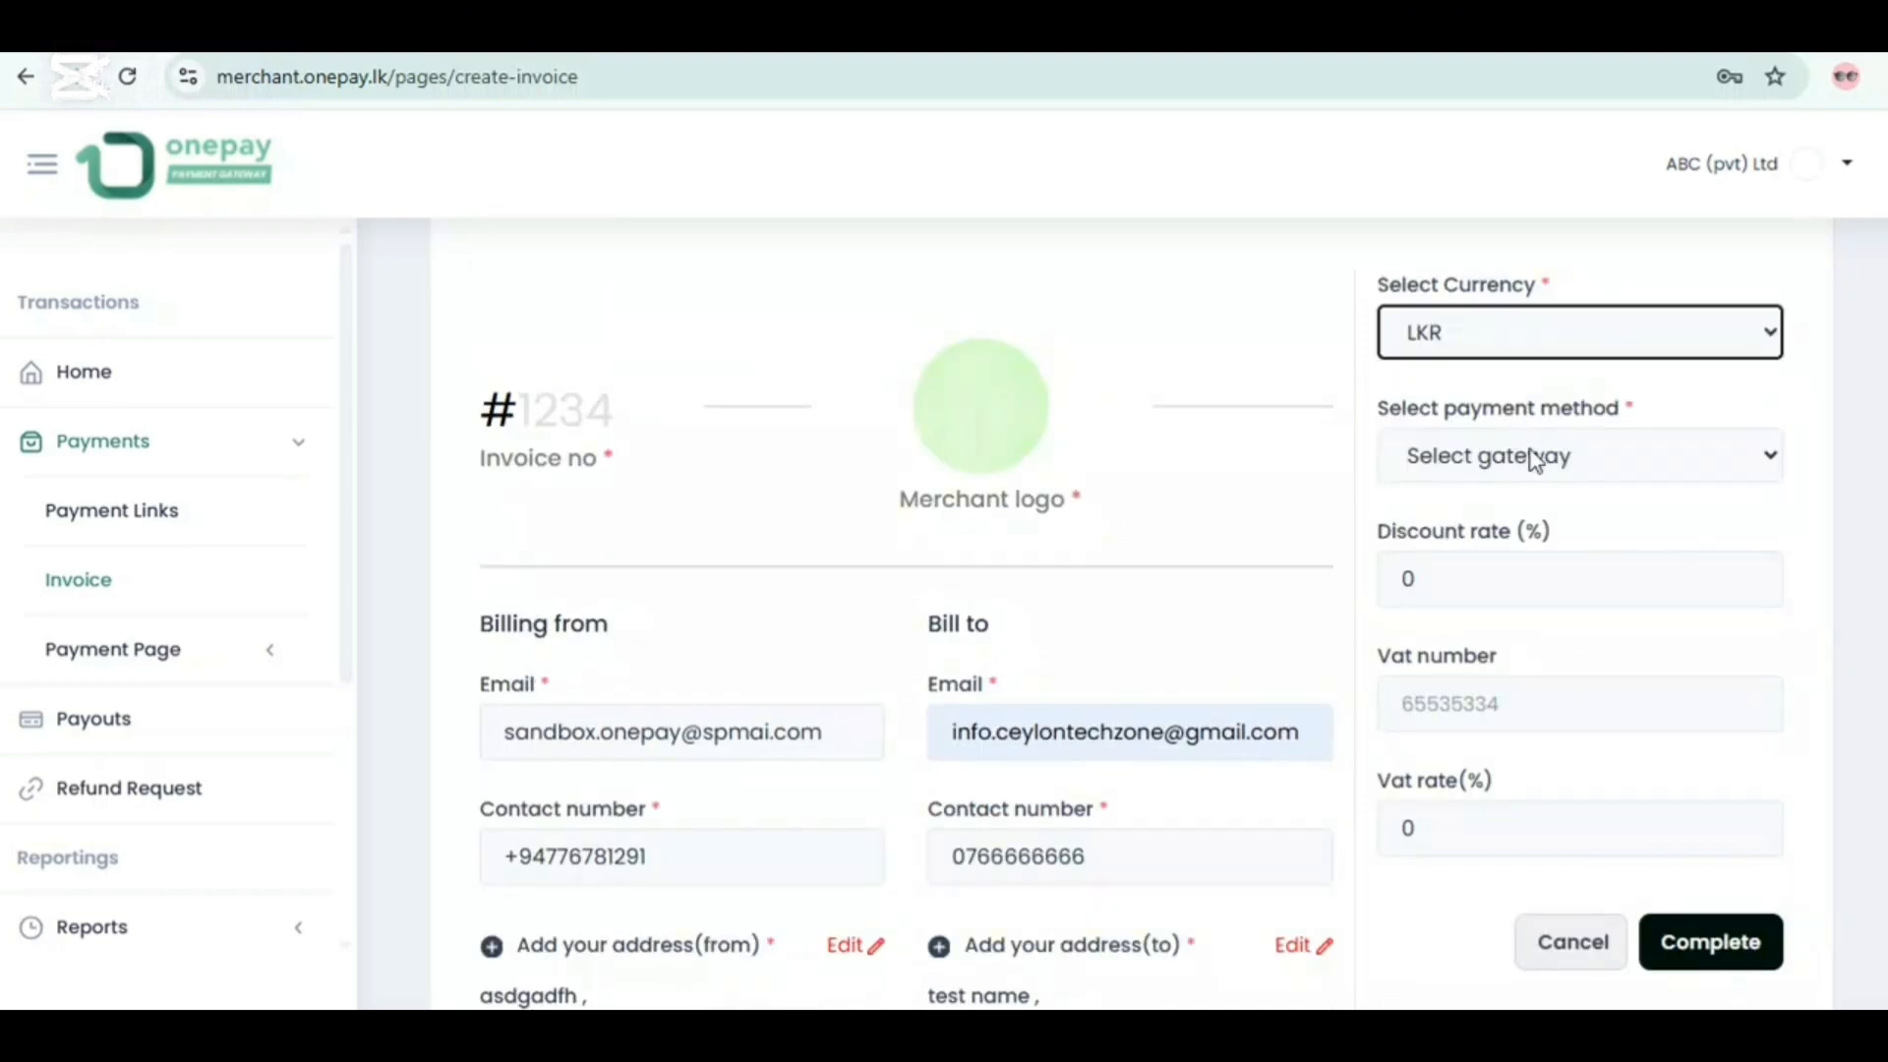
left_click(1551, 339)
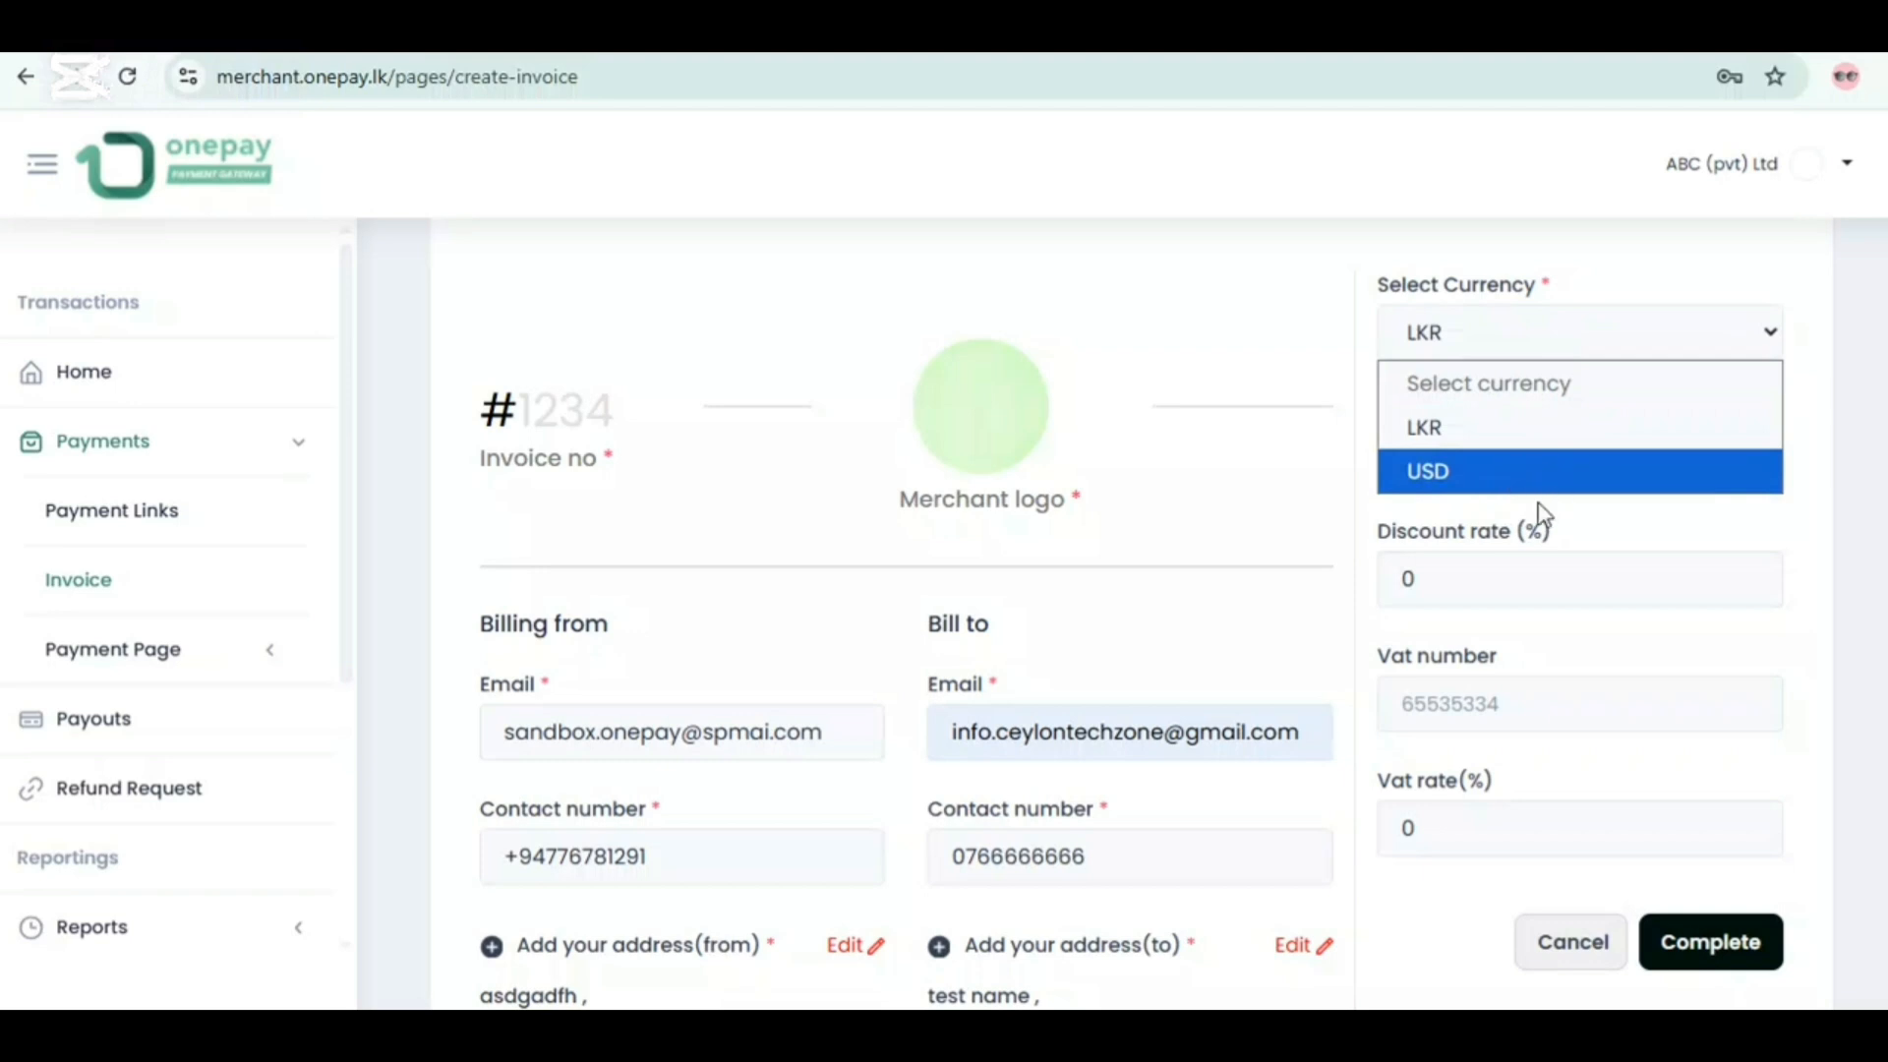
left_click(1602, 526)
left_click(1531, 462)
scroll(1551, 733, "down", 20)
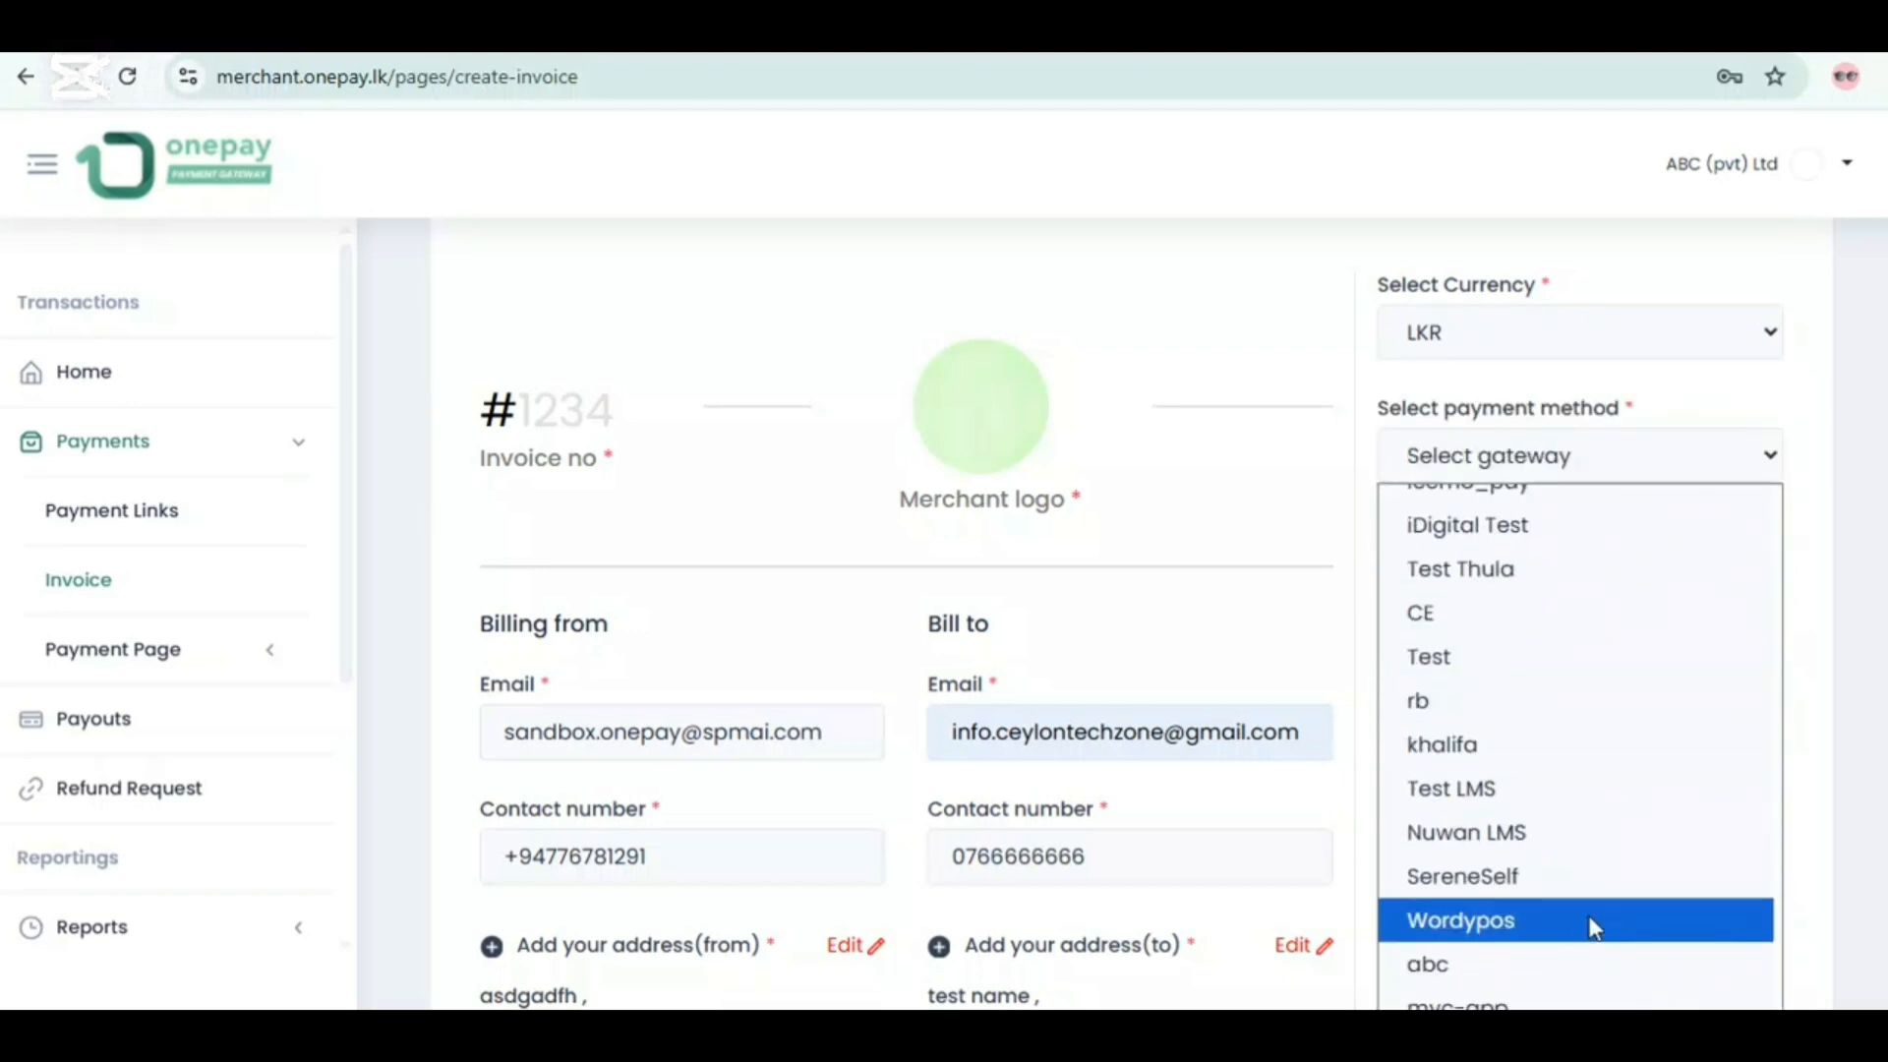
left_click(1593, 995)
Step: Complete the invoice, keeping the default discount and VAT settings
left_click(1564, 590)
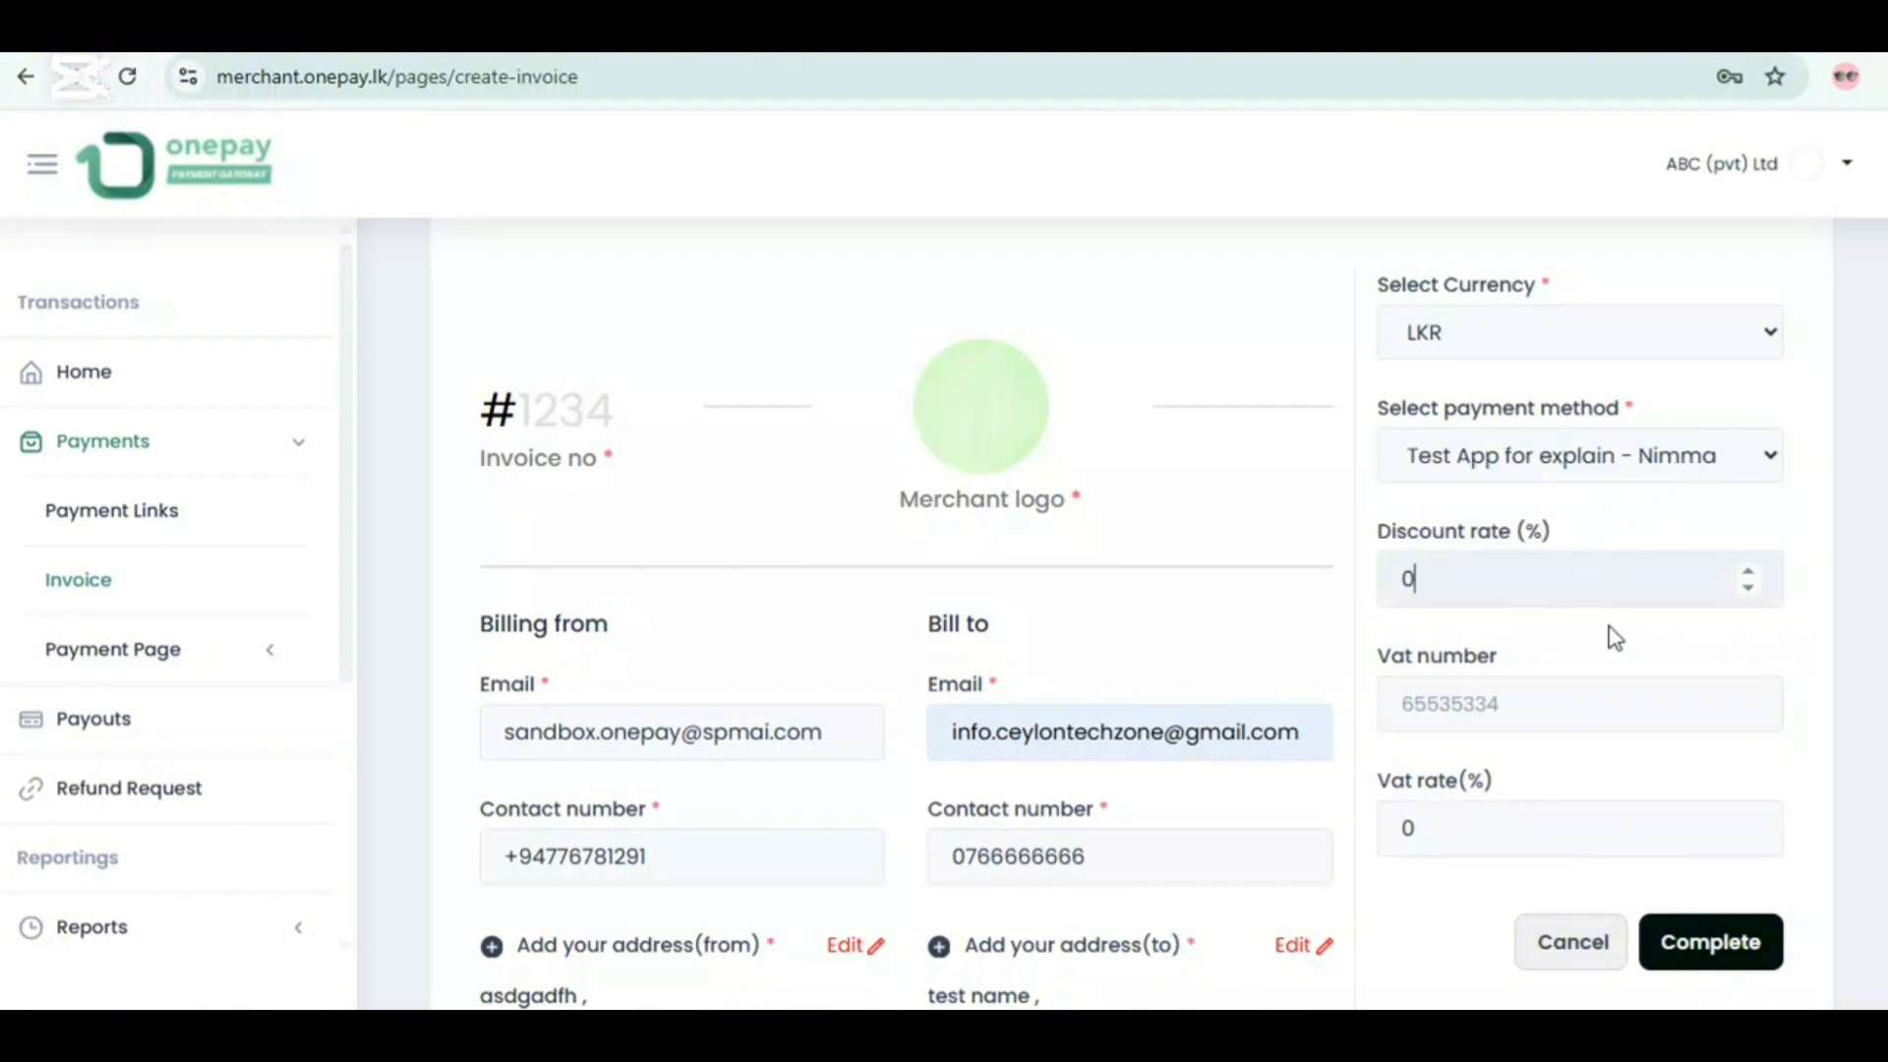
scroll(1565, 647, "down", 2)
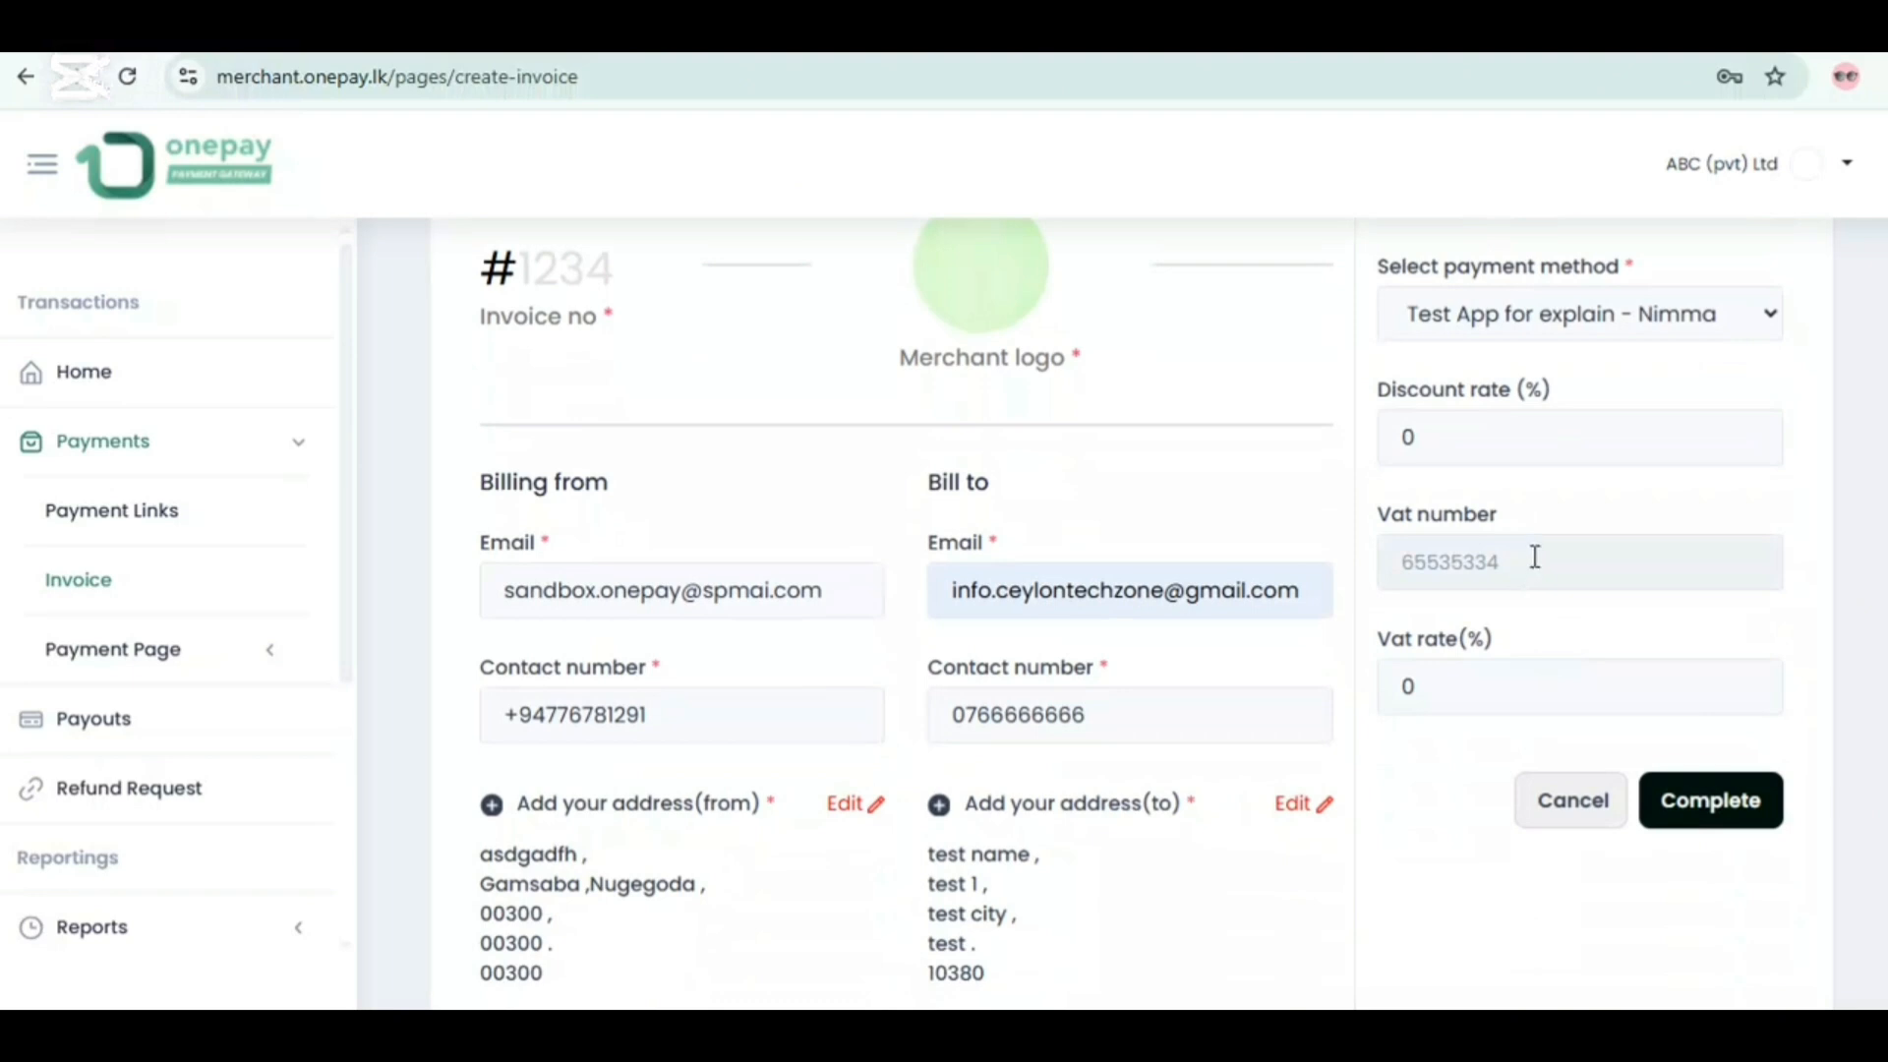
scroll(1496, 662, "down", 2)
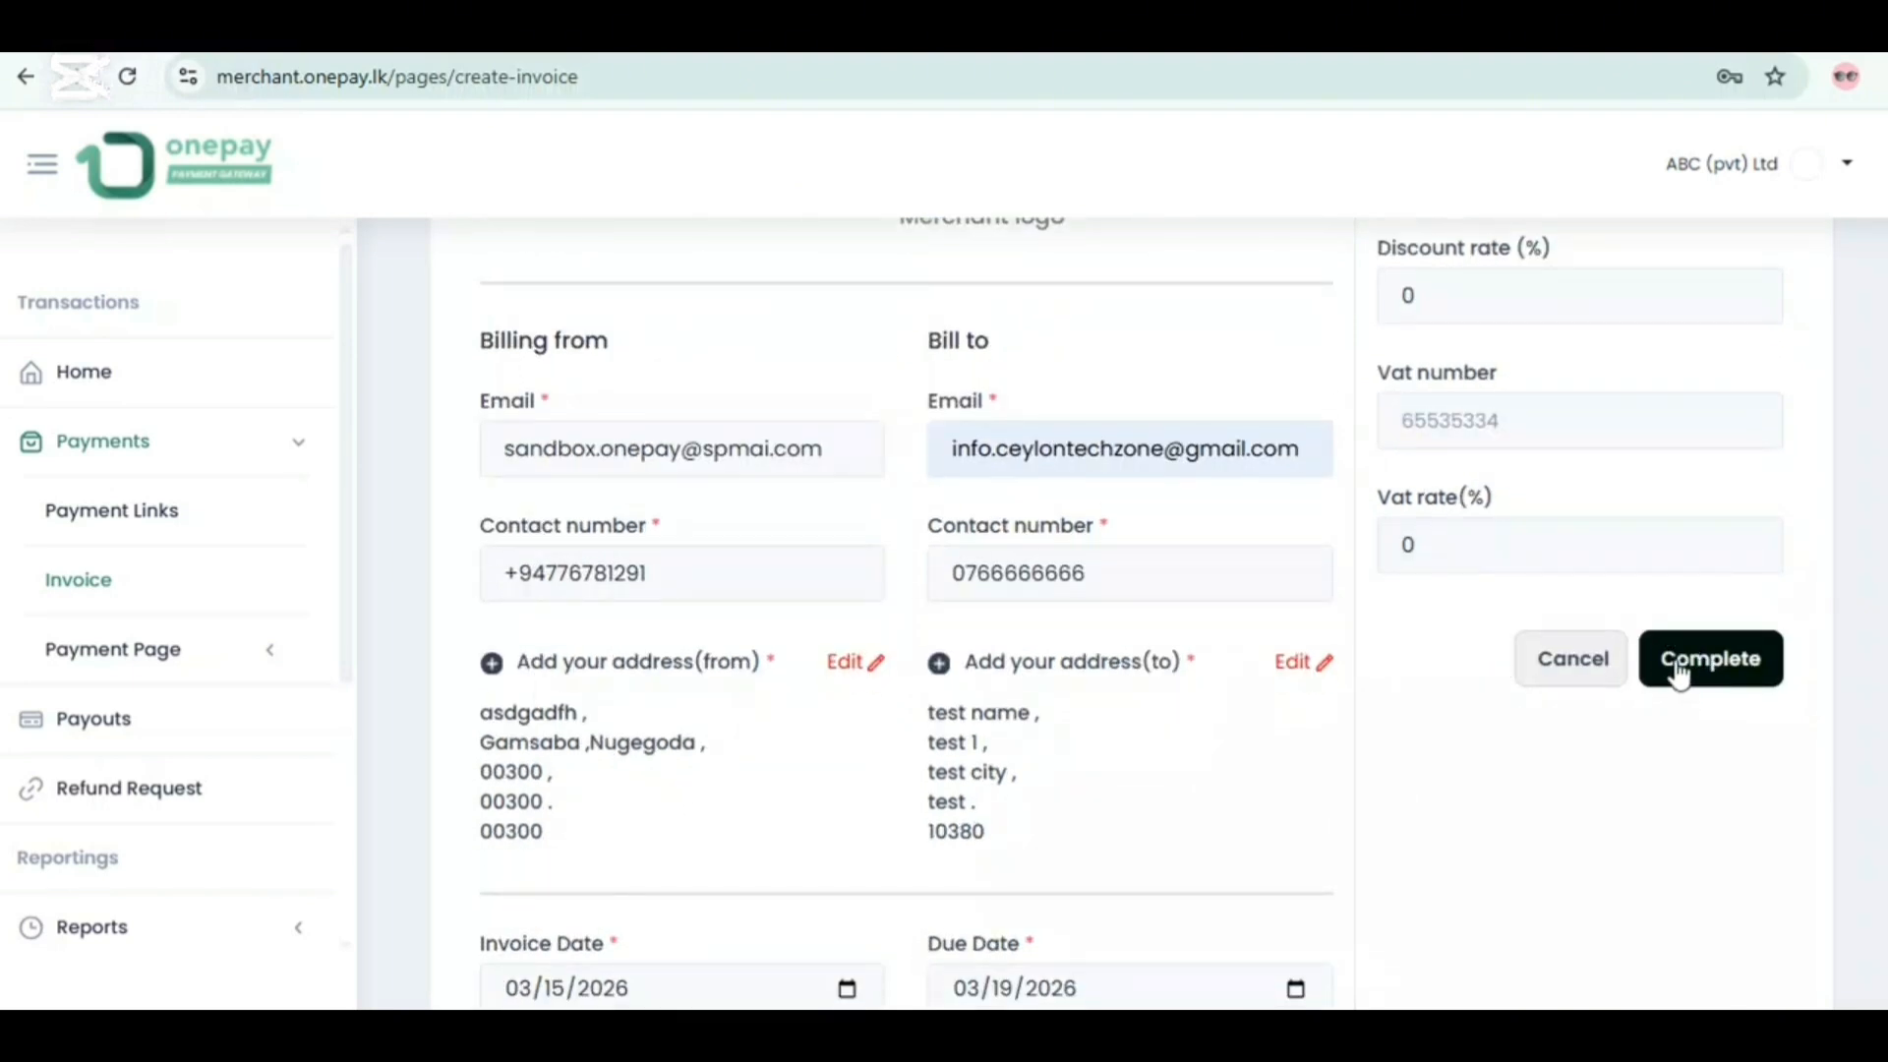
left_click(1722, 674)
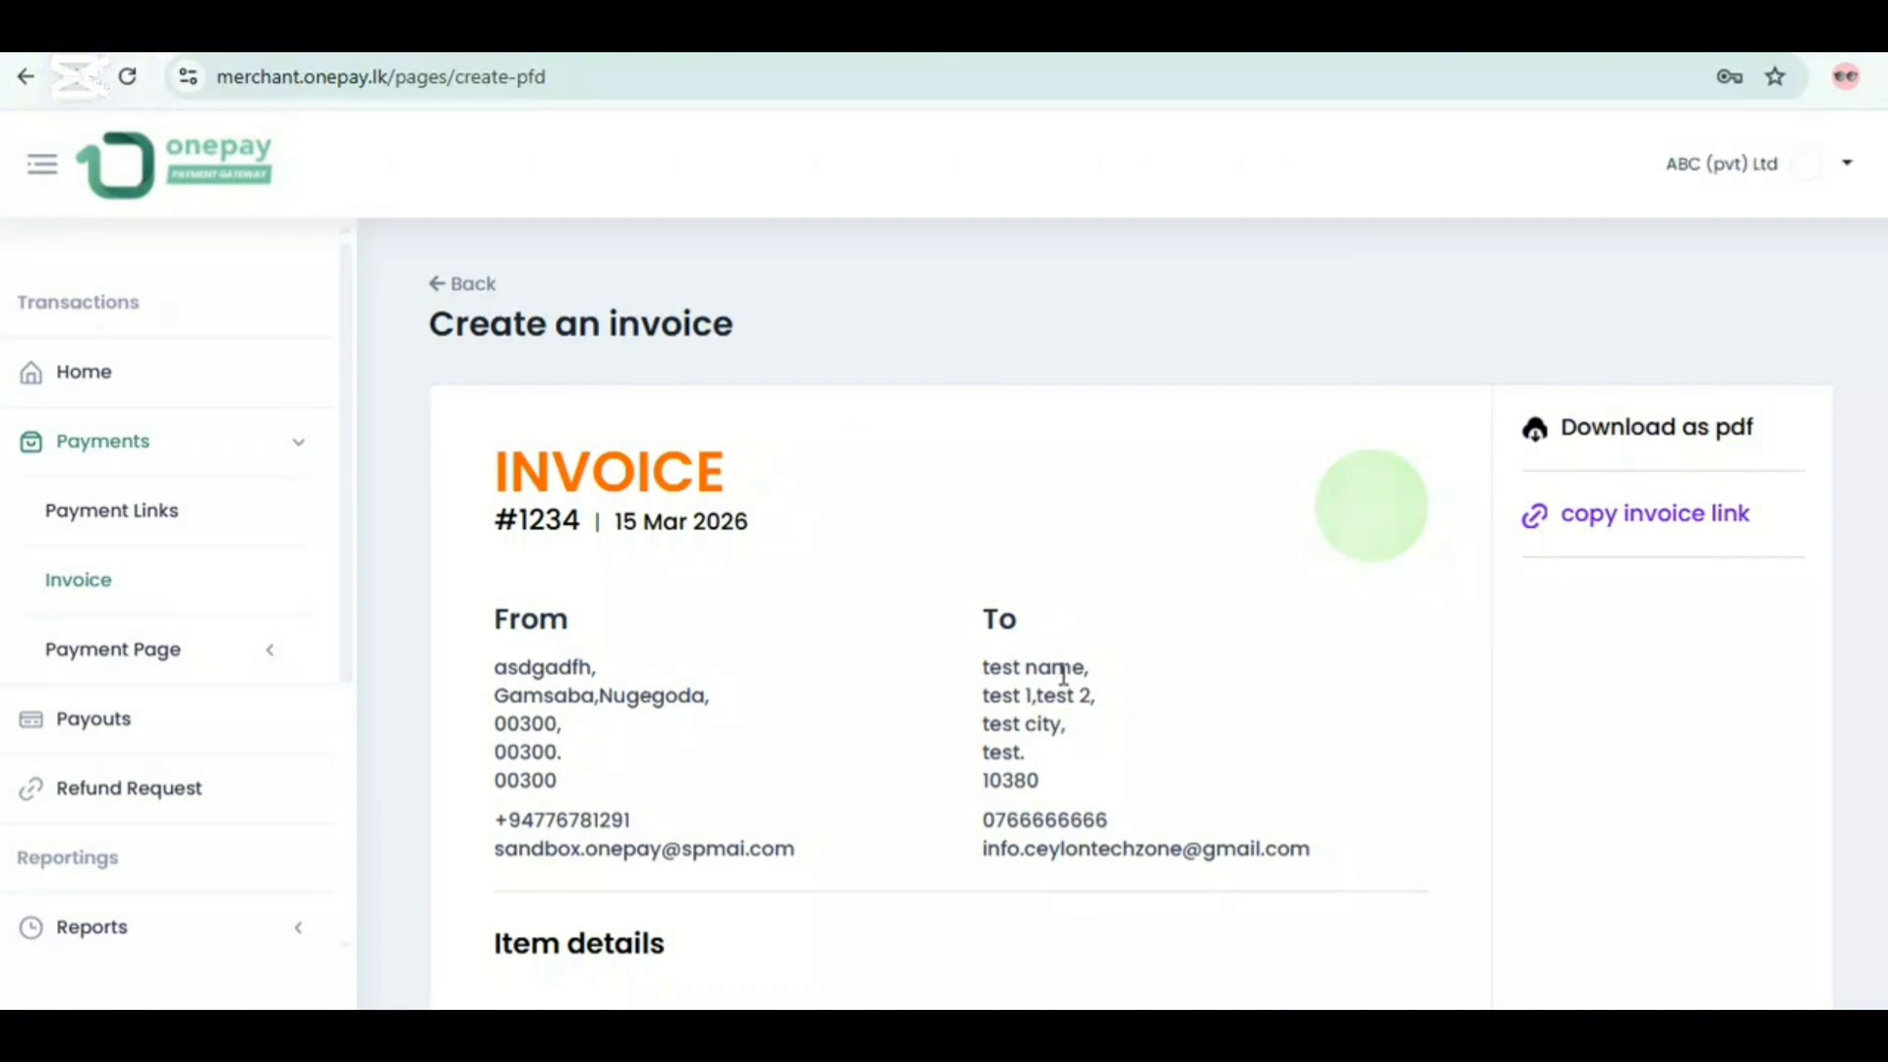
Step: Review the generated invoice's sender and recipient details, item lines and totals
scroll(1062, 668, "down", 8)
scroll(1082, 666, "up", 8)
scroll(1200, 724, "down", 7)
scroll(1200, 710, "up", 4)
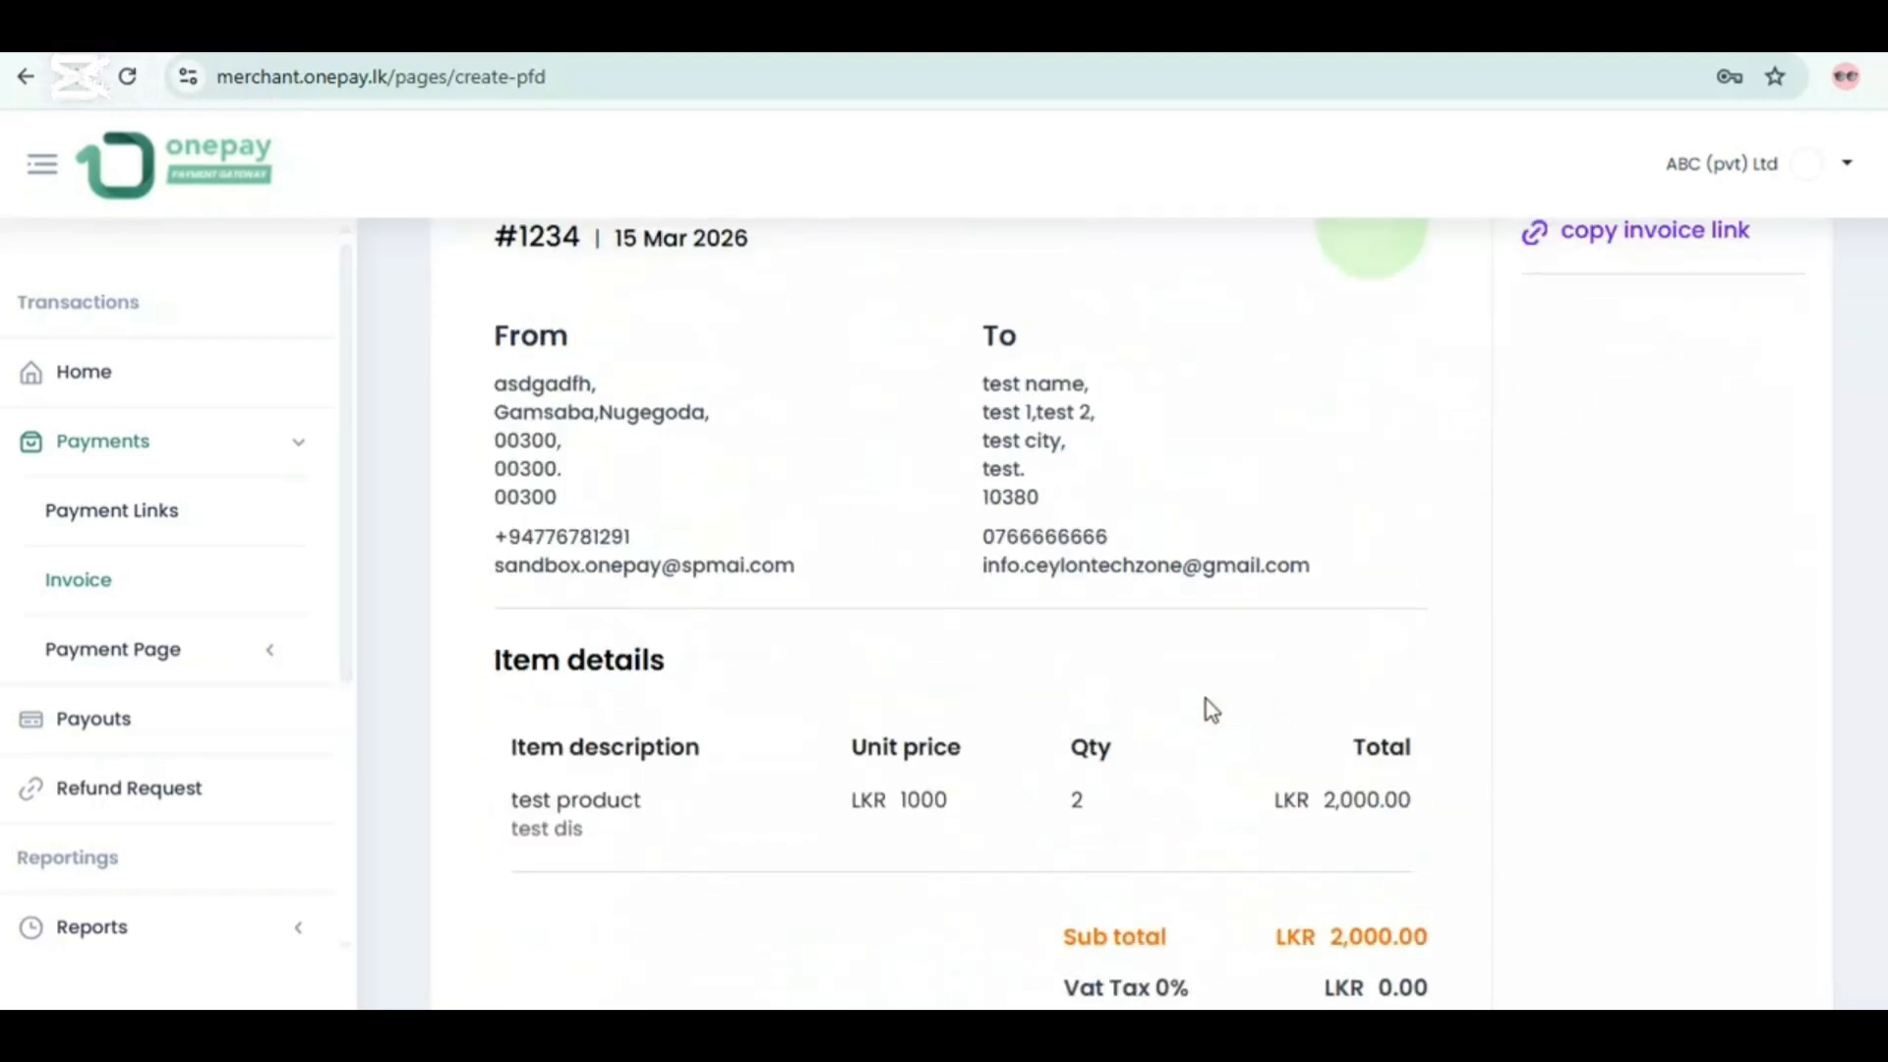
scroll(1219, 708, "down", 1)
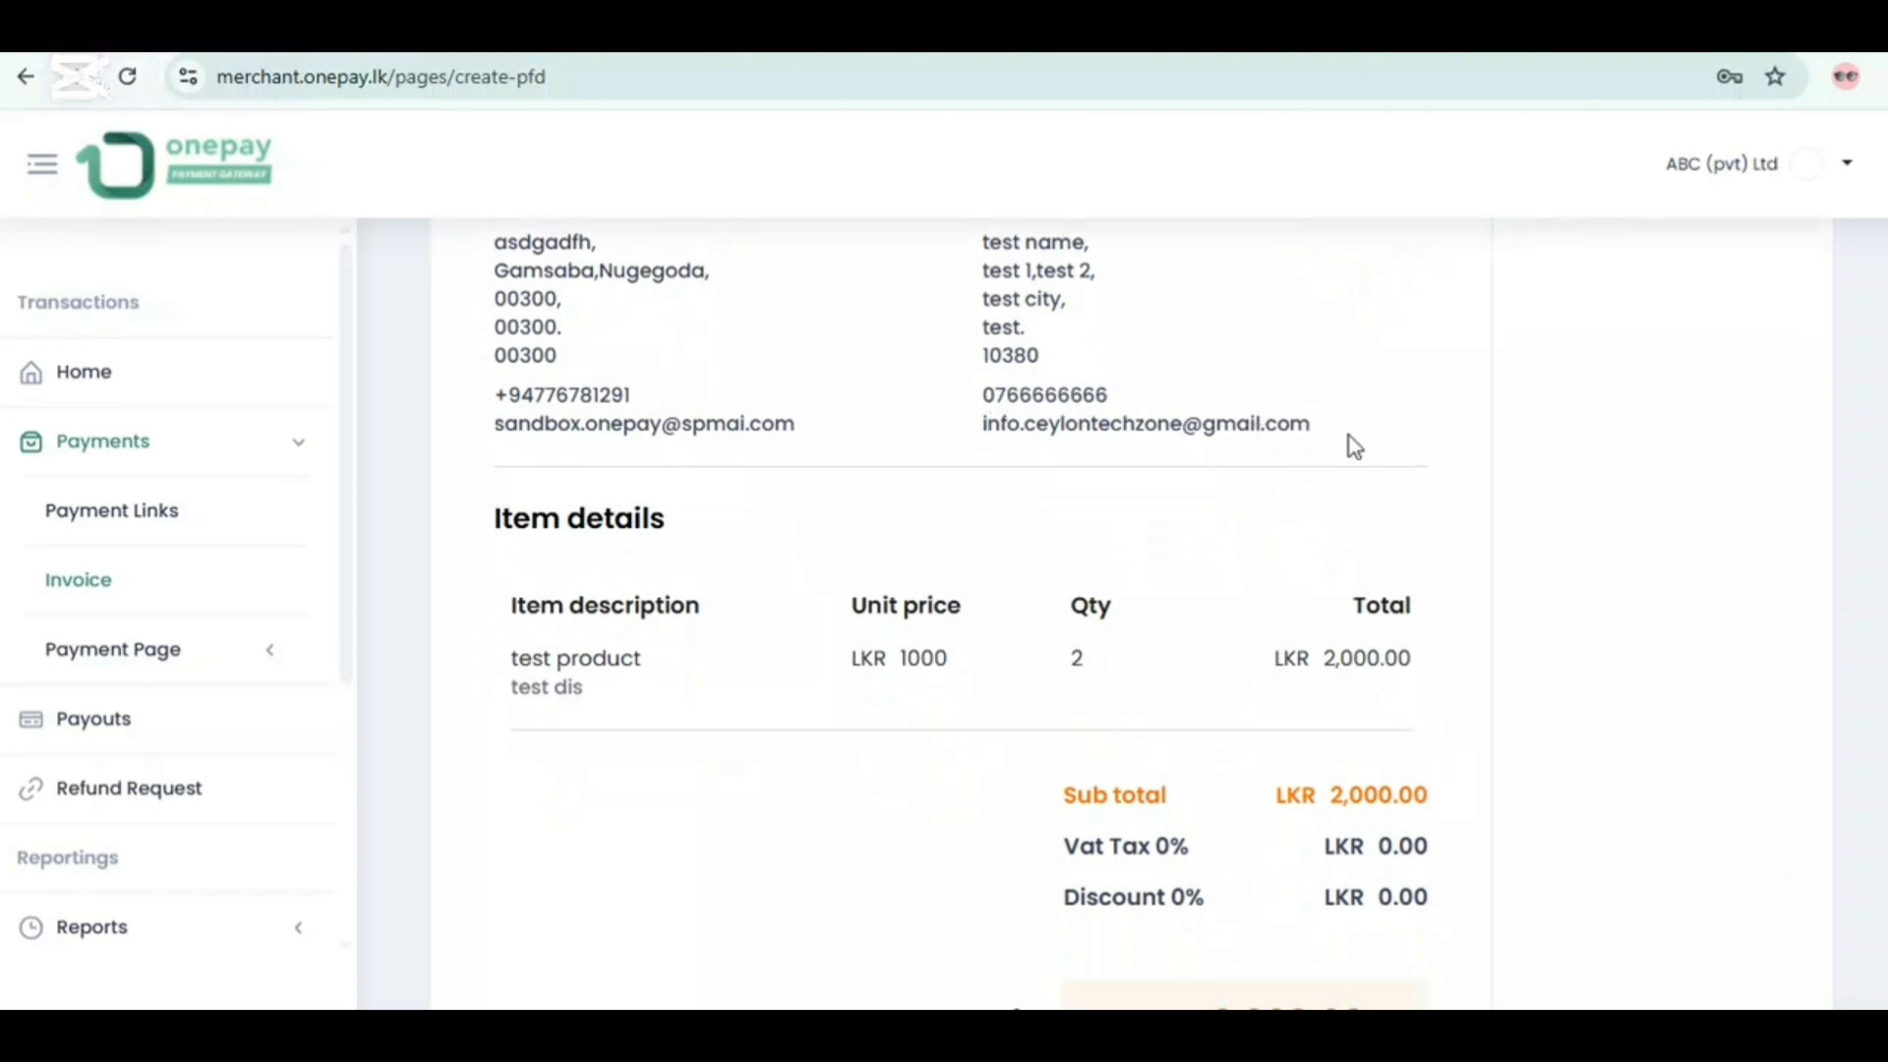
scroll(1424, 568, "up", 3)
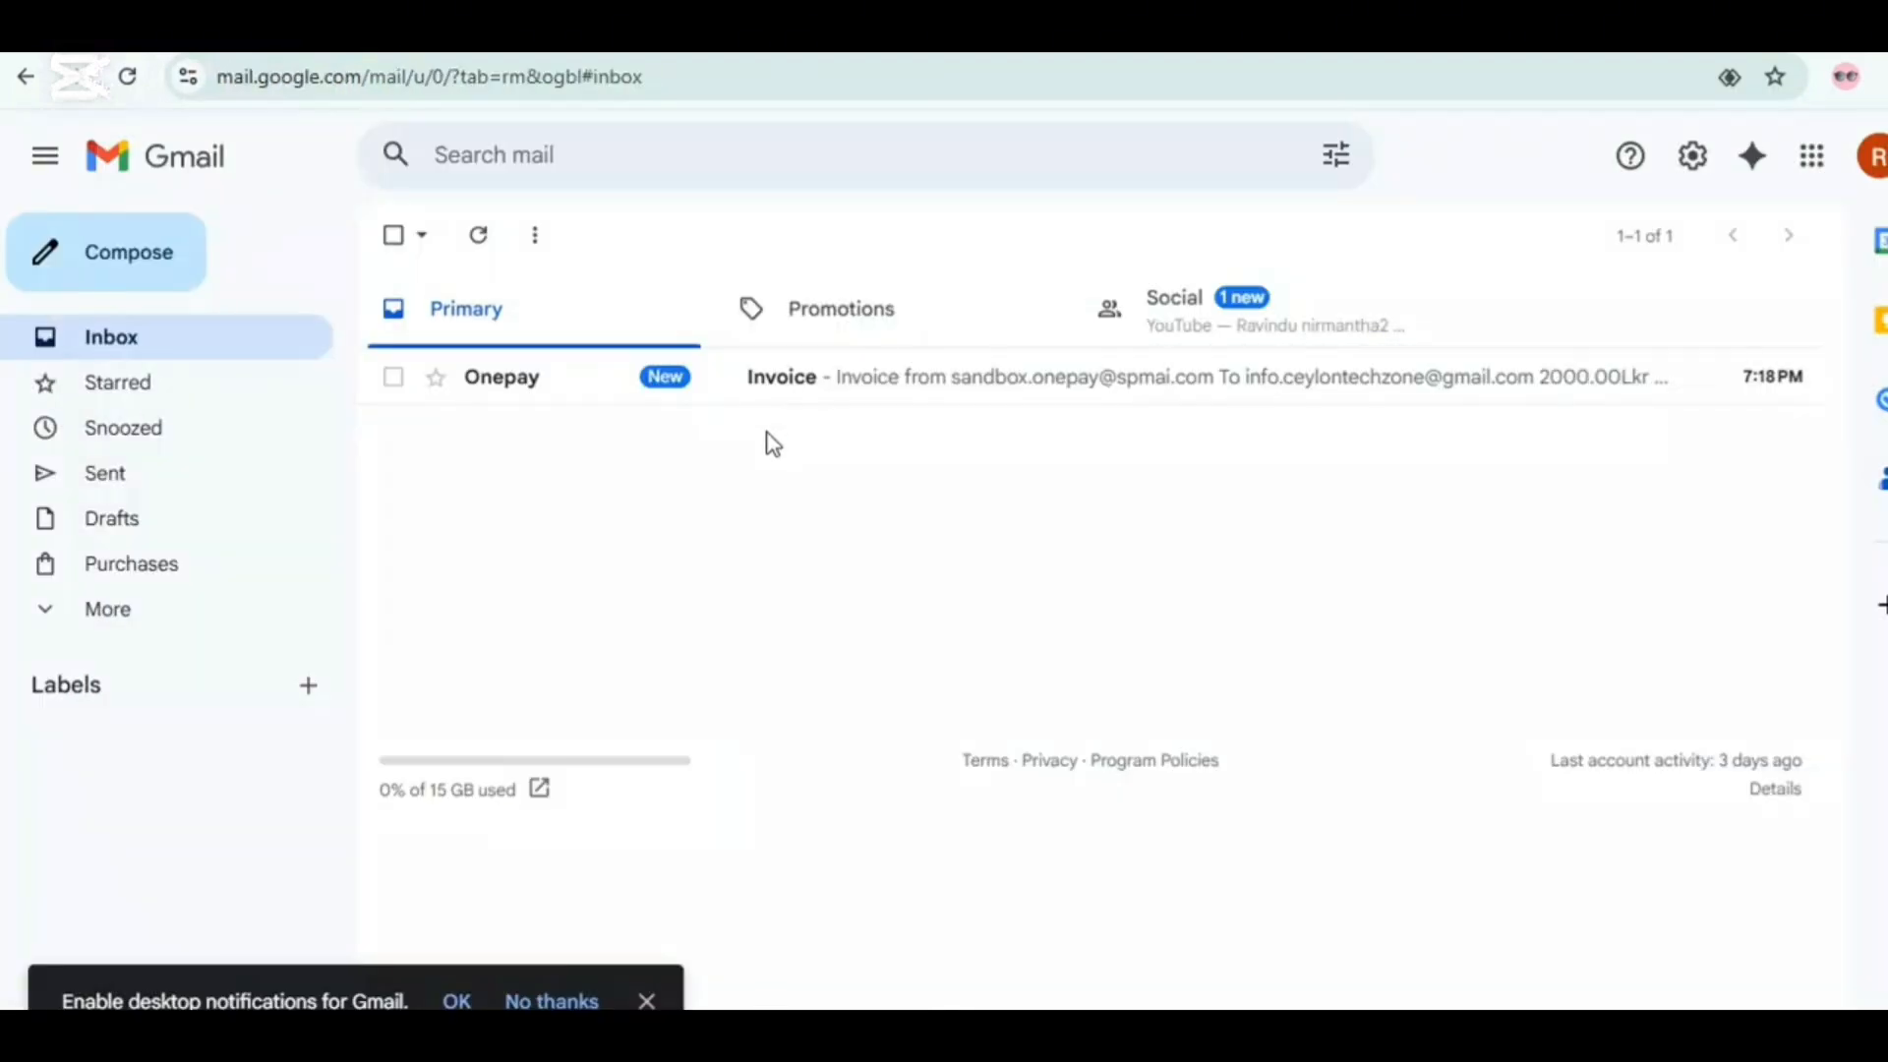
Step: Switch to Gmail, open the Onepay invoice email and look through its contents
left_click(816, 384)
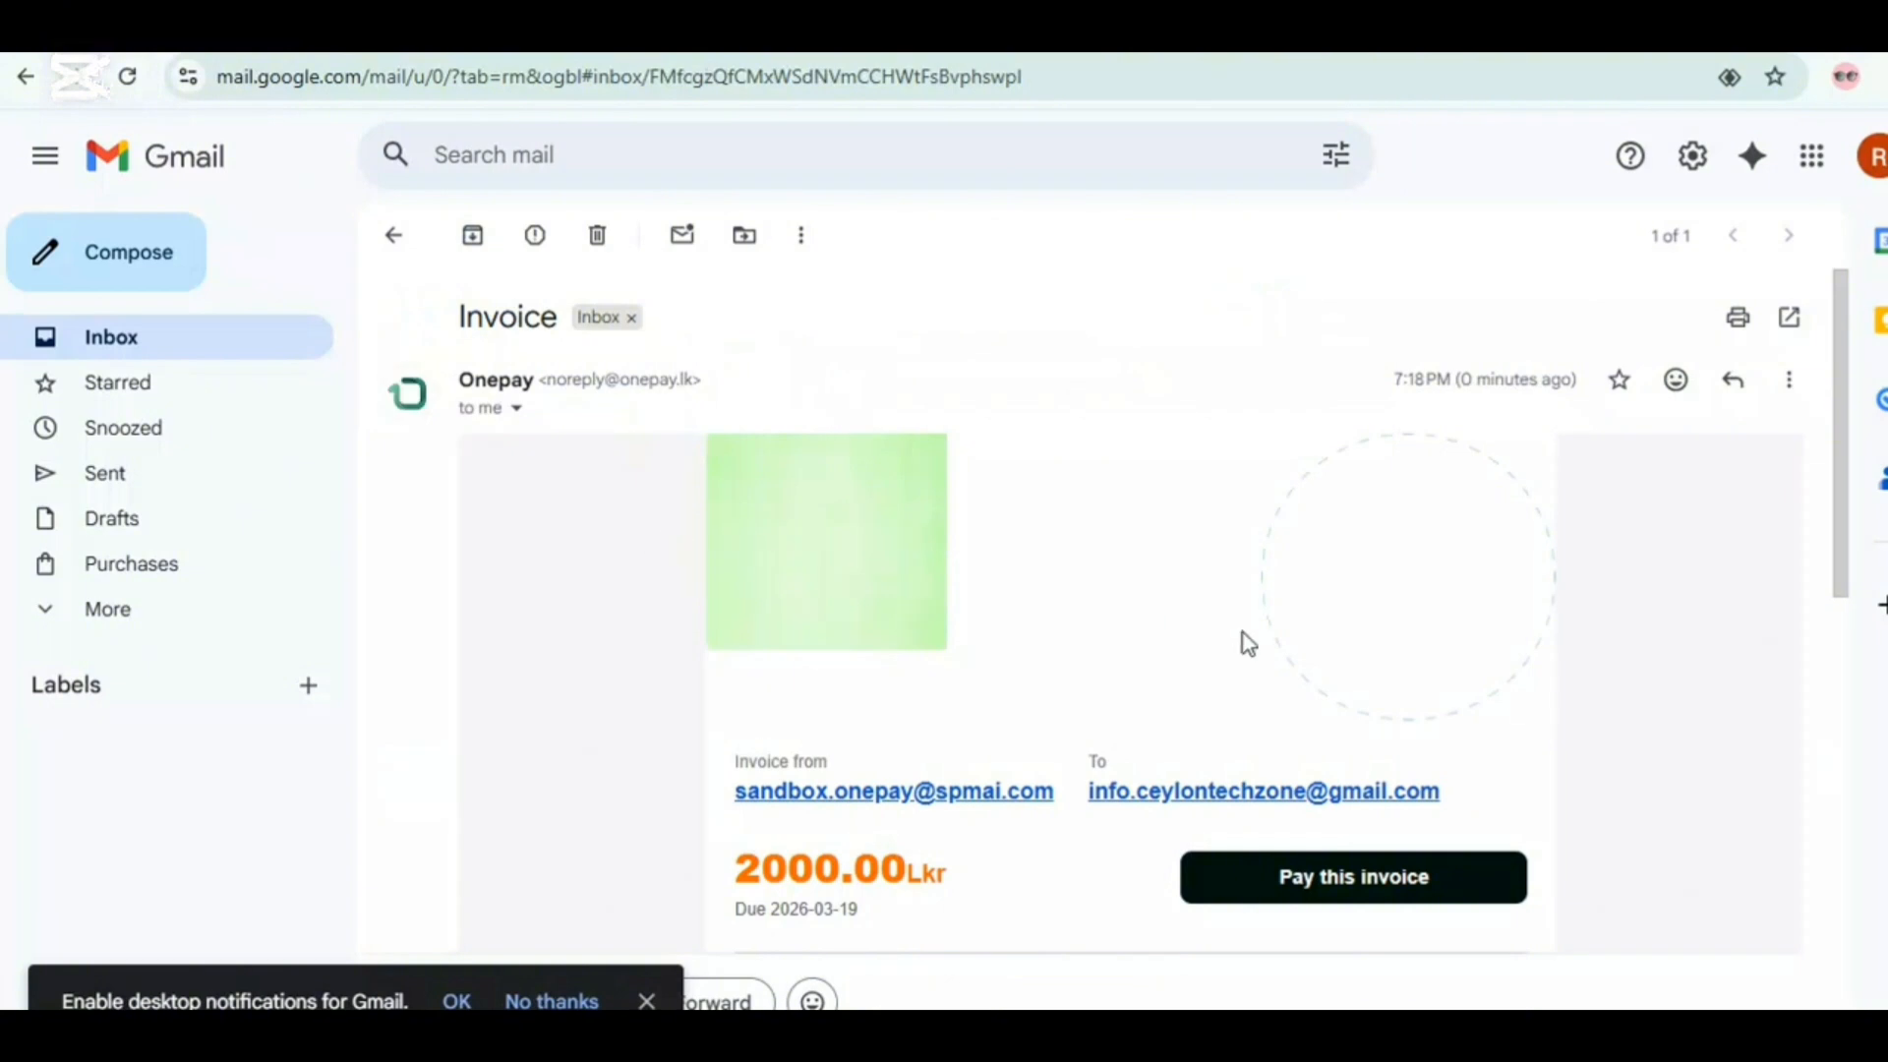
scroll(1249, 643, "down", 3)
scroll(1268, 649, "down", 7)
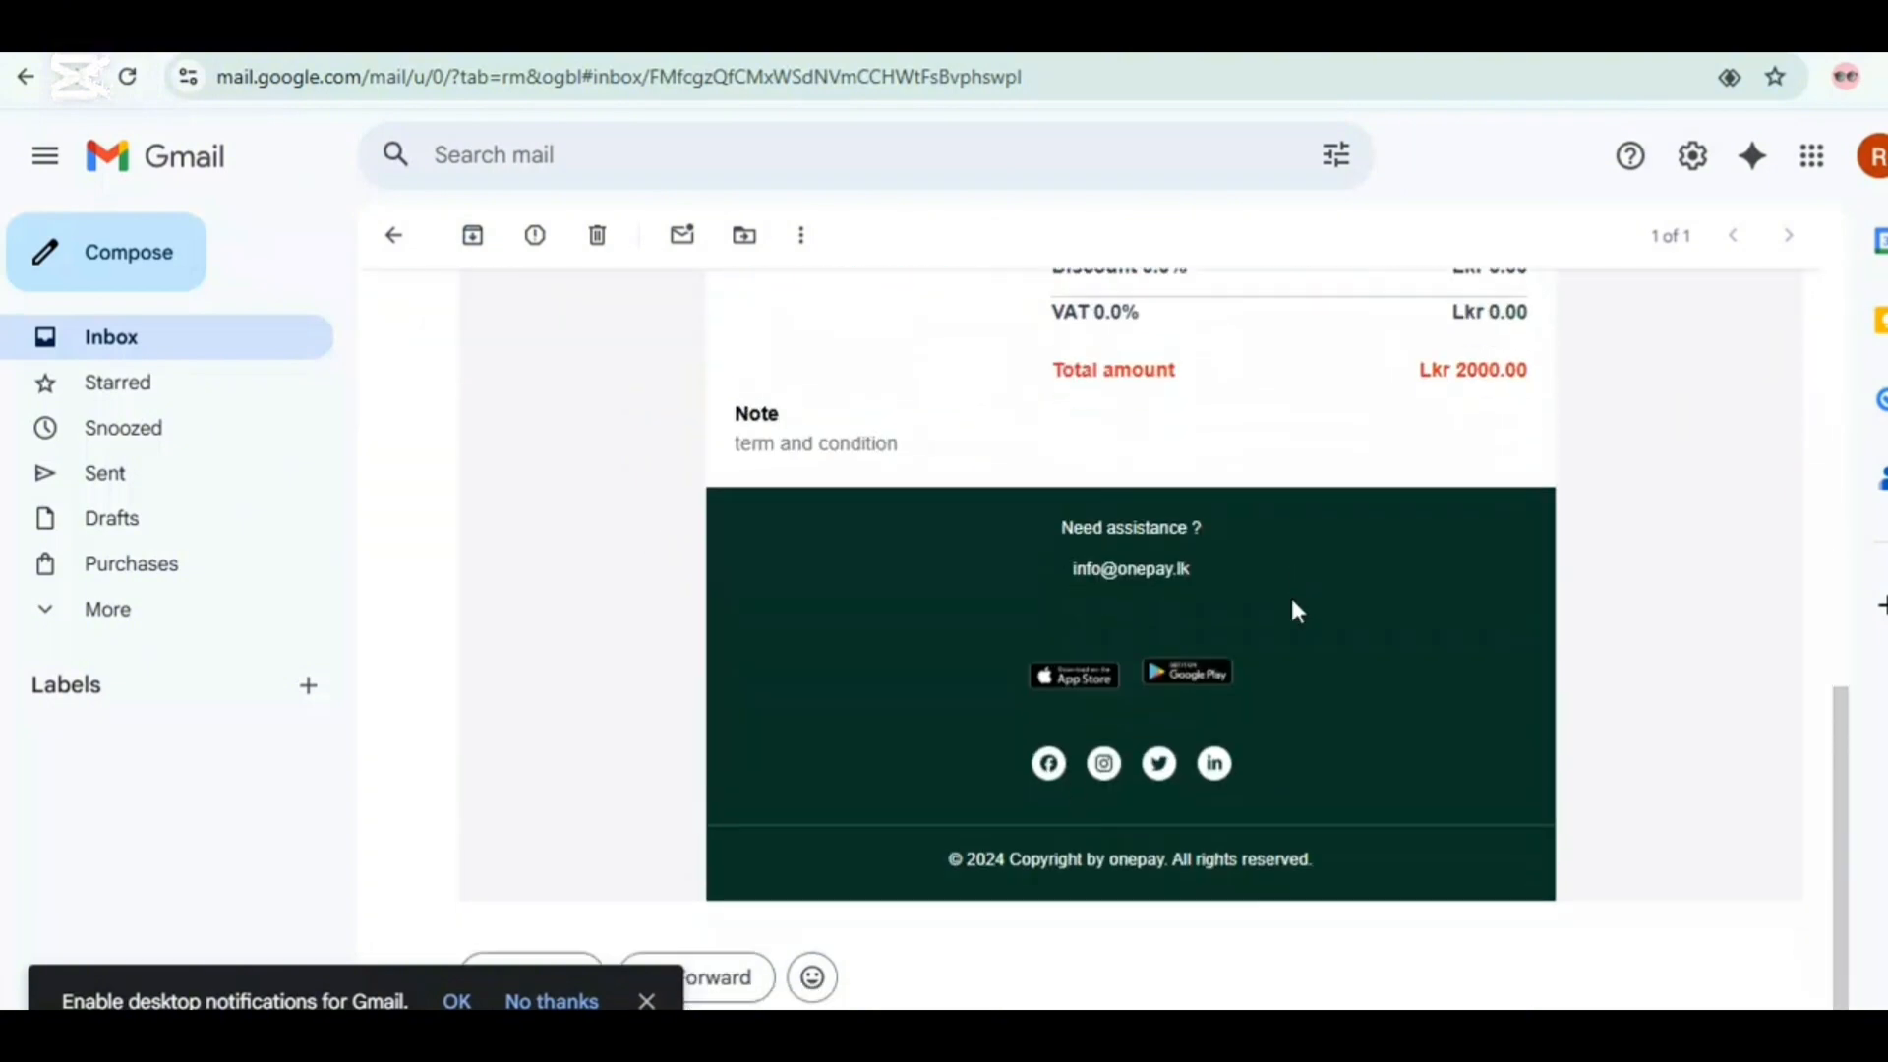
scroll(1288, 609, "down", 1)
scroll(1278, 615, "up", 8)
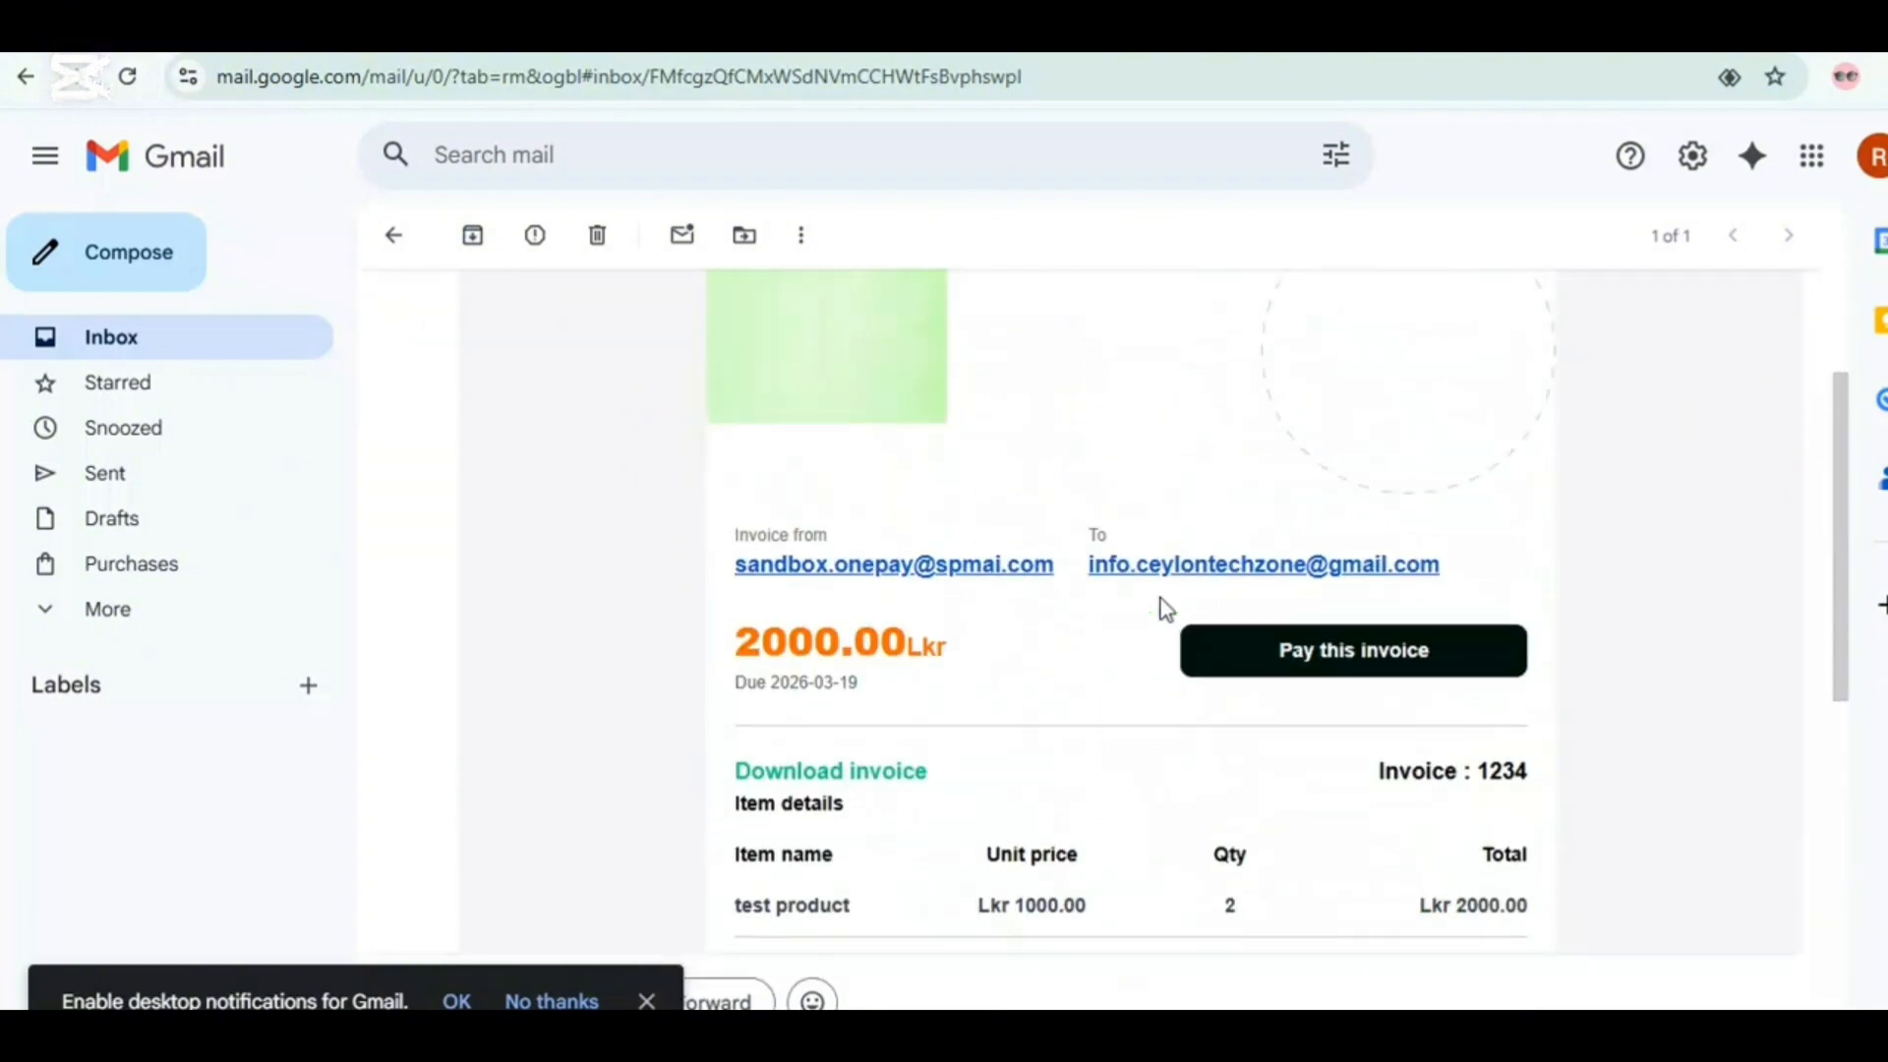
Step: Open the invoice's payment page from the email and choose Bank Credit/Debit as the payment method
left_click(1344, 660)
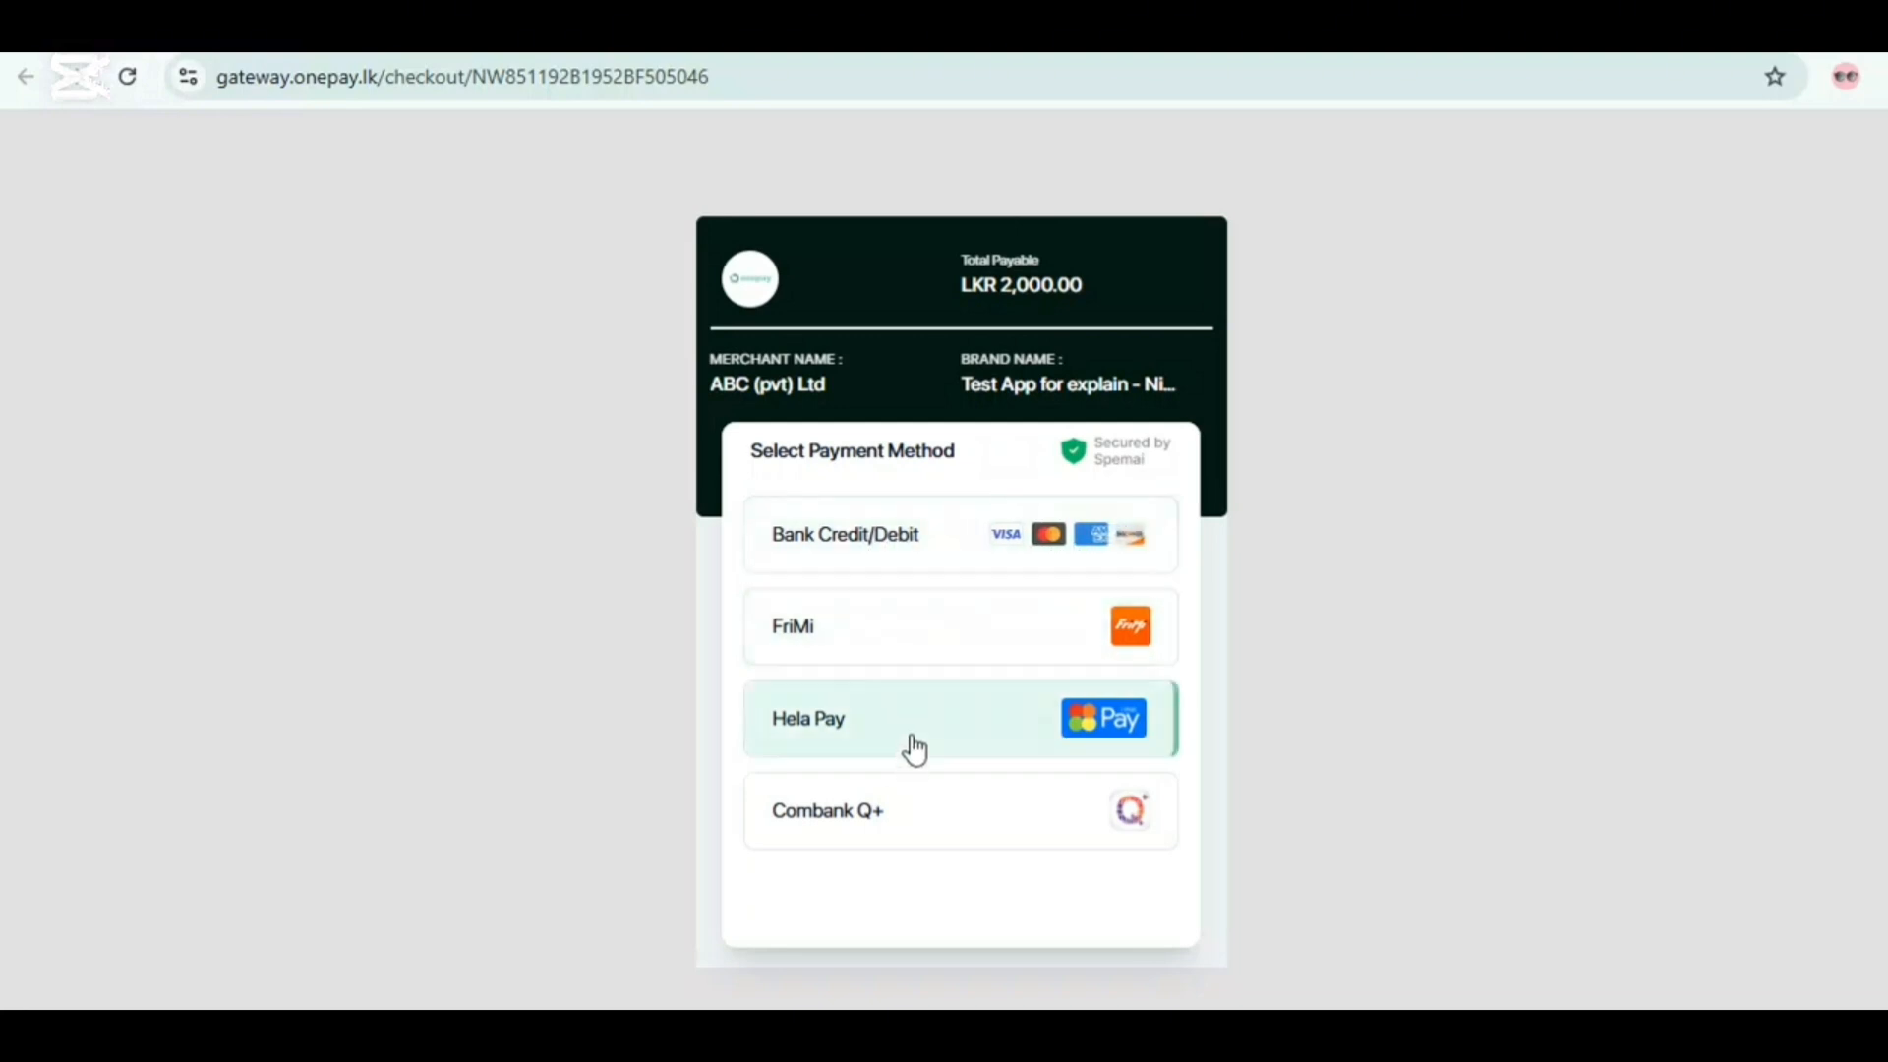
left_click(918, 555)
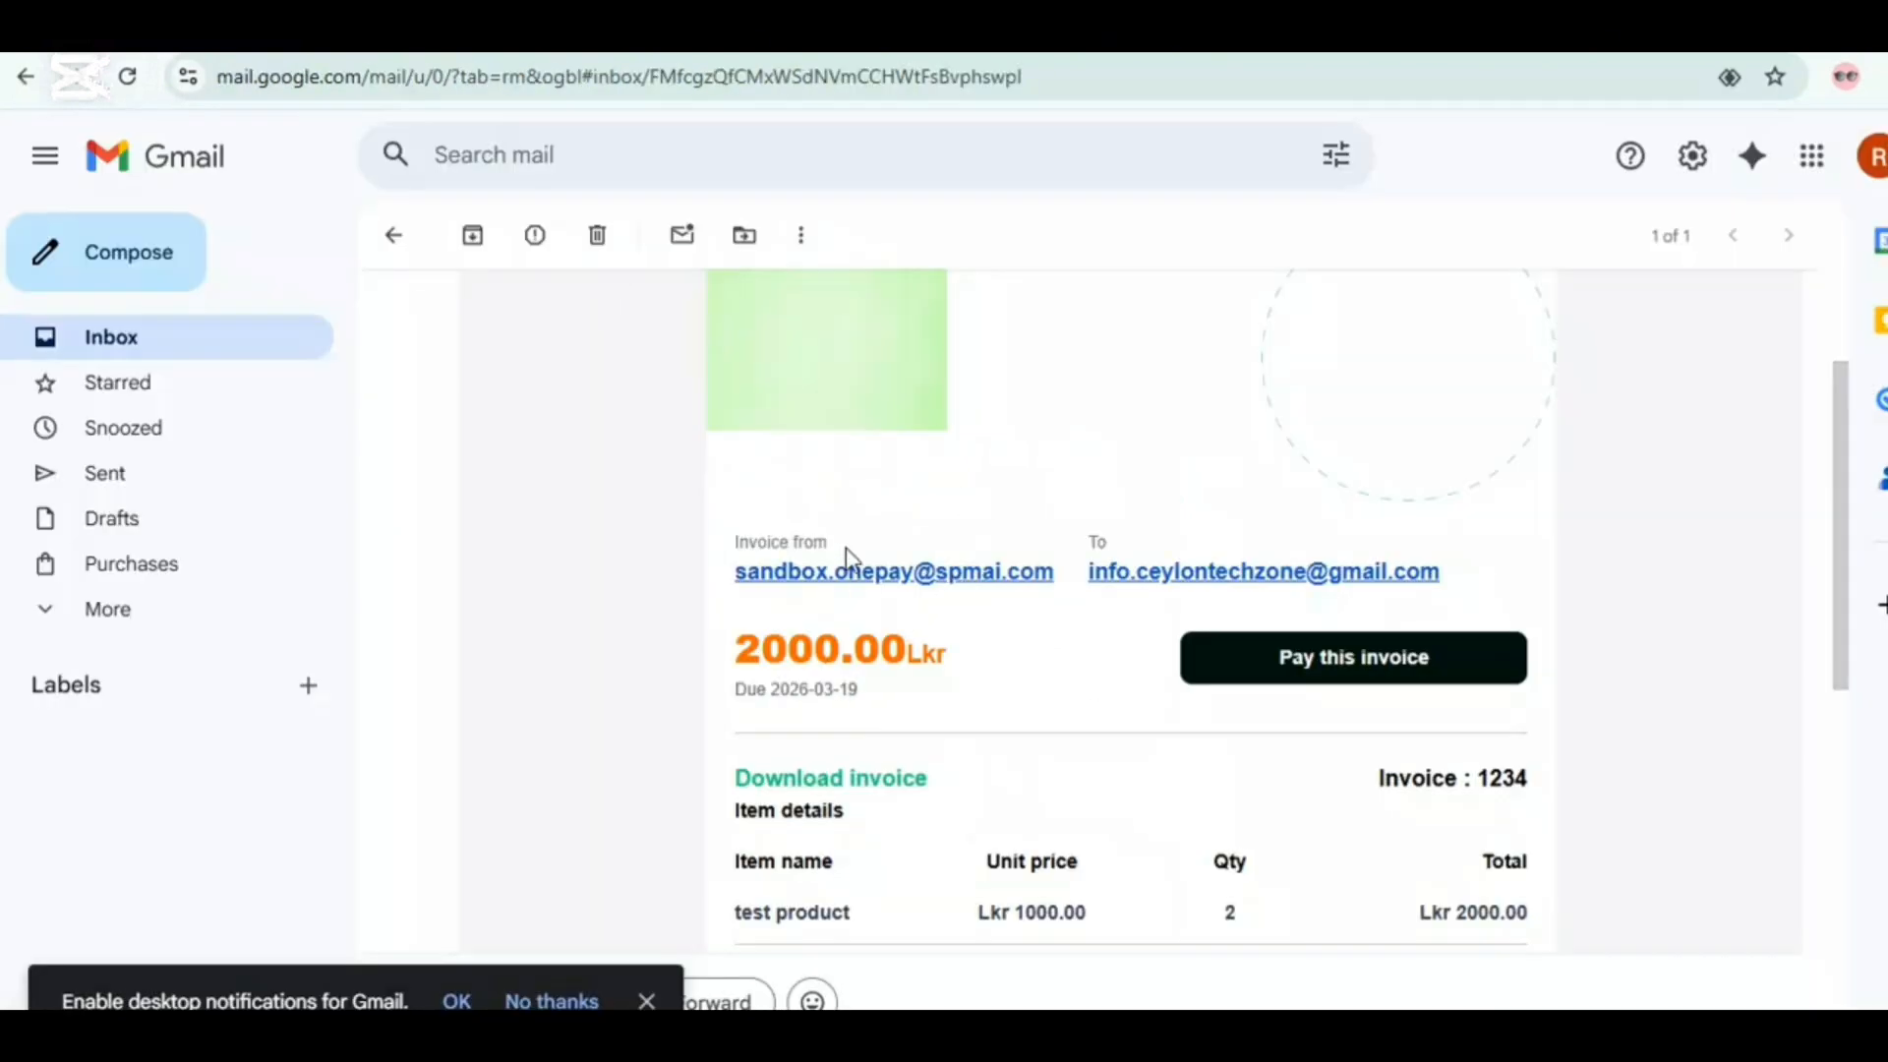
Step: Return to the invoice email in Gmail and review its due date, item details, totals and note
scroll(993, 571, "up", 2)
scroll(993, 574, "down", 5)
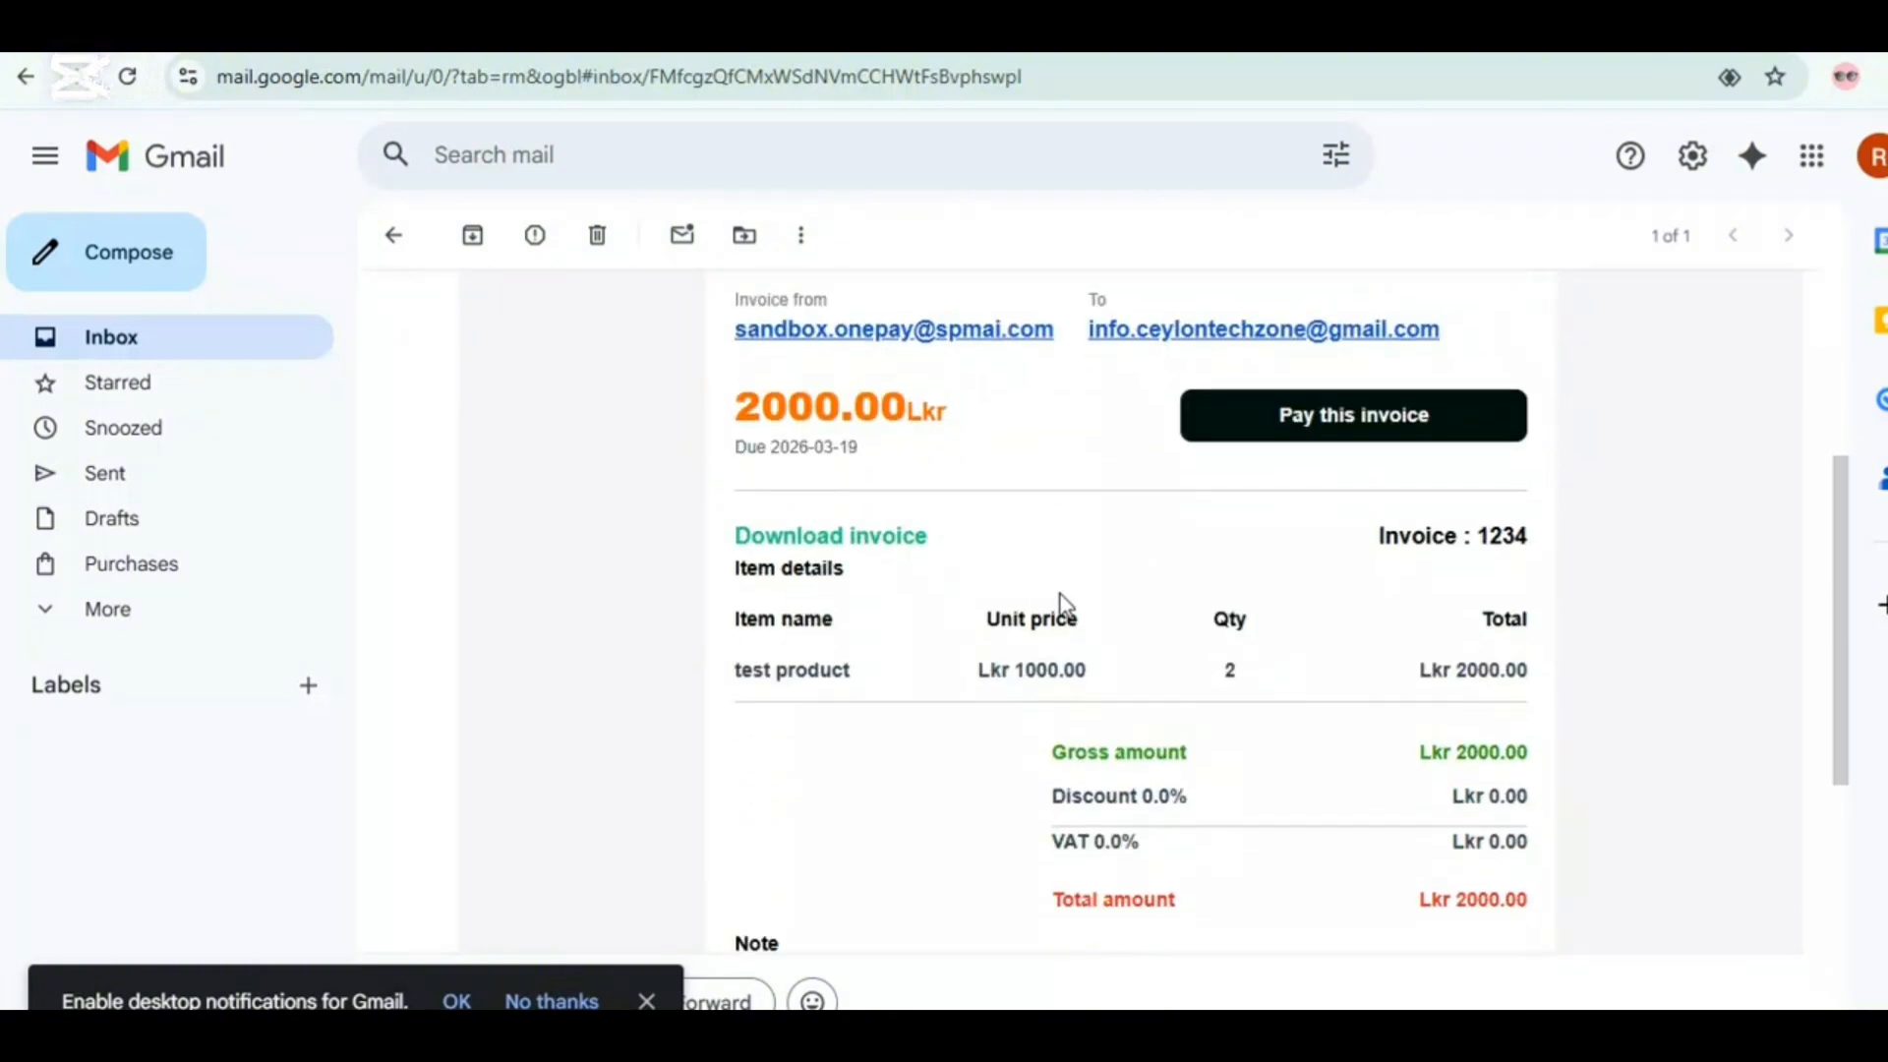
scroll(1066, 604, "down", 5)
scroll(1226, 640, "up", 7)
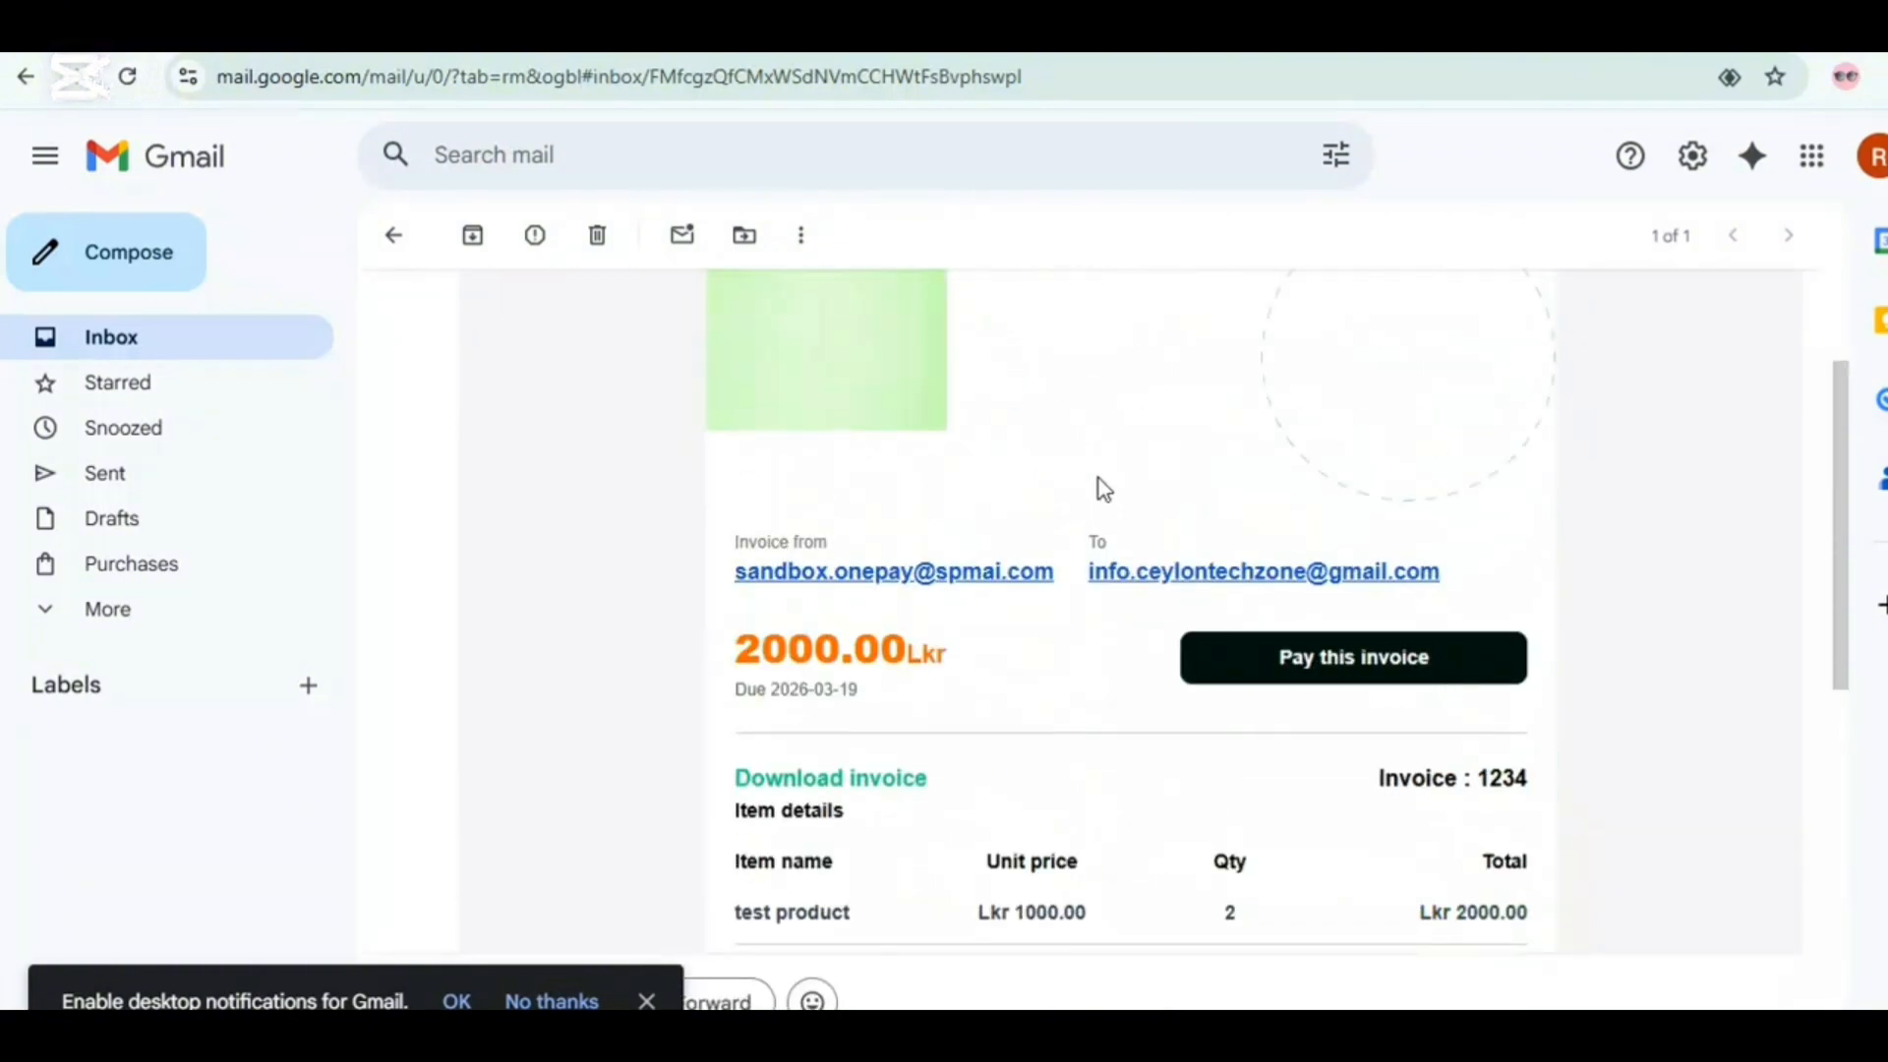
scroll(1103, 488, "up", 2)
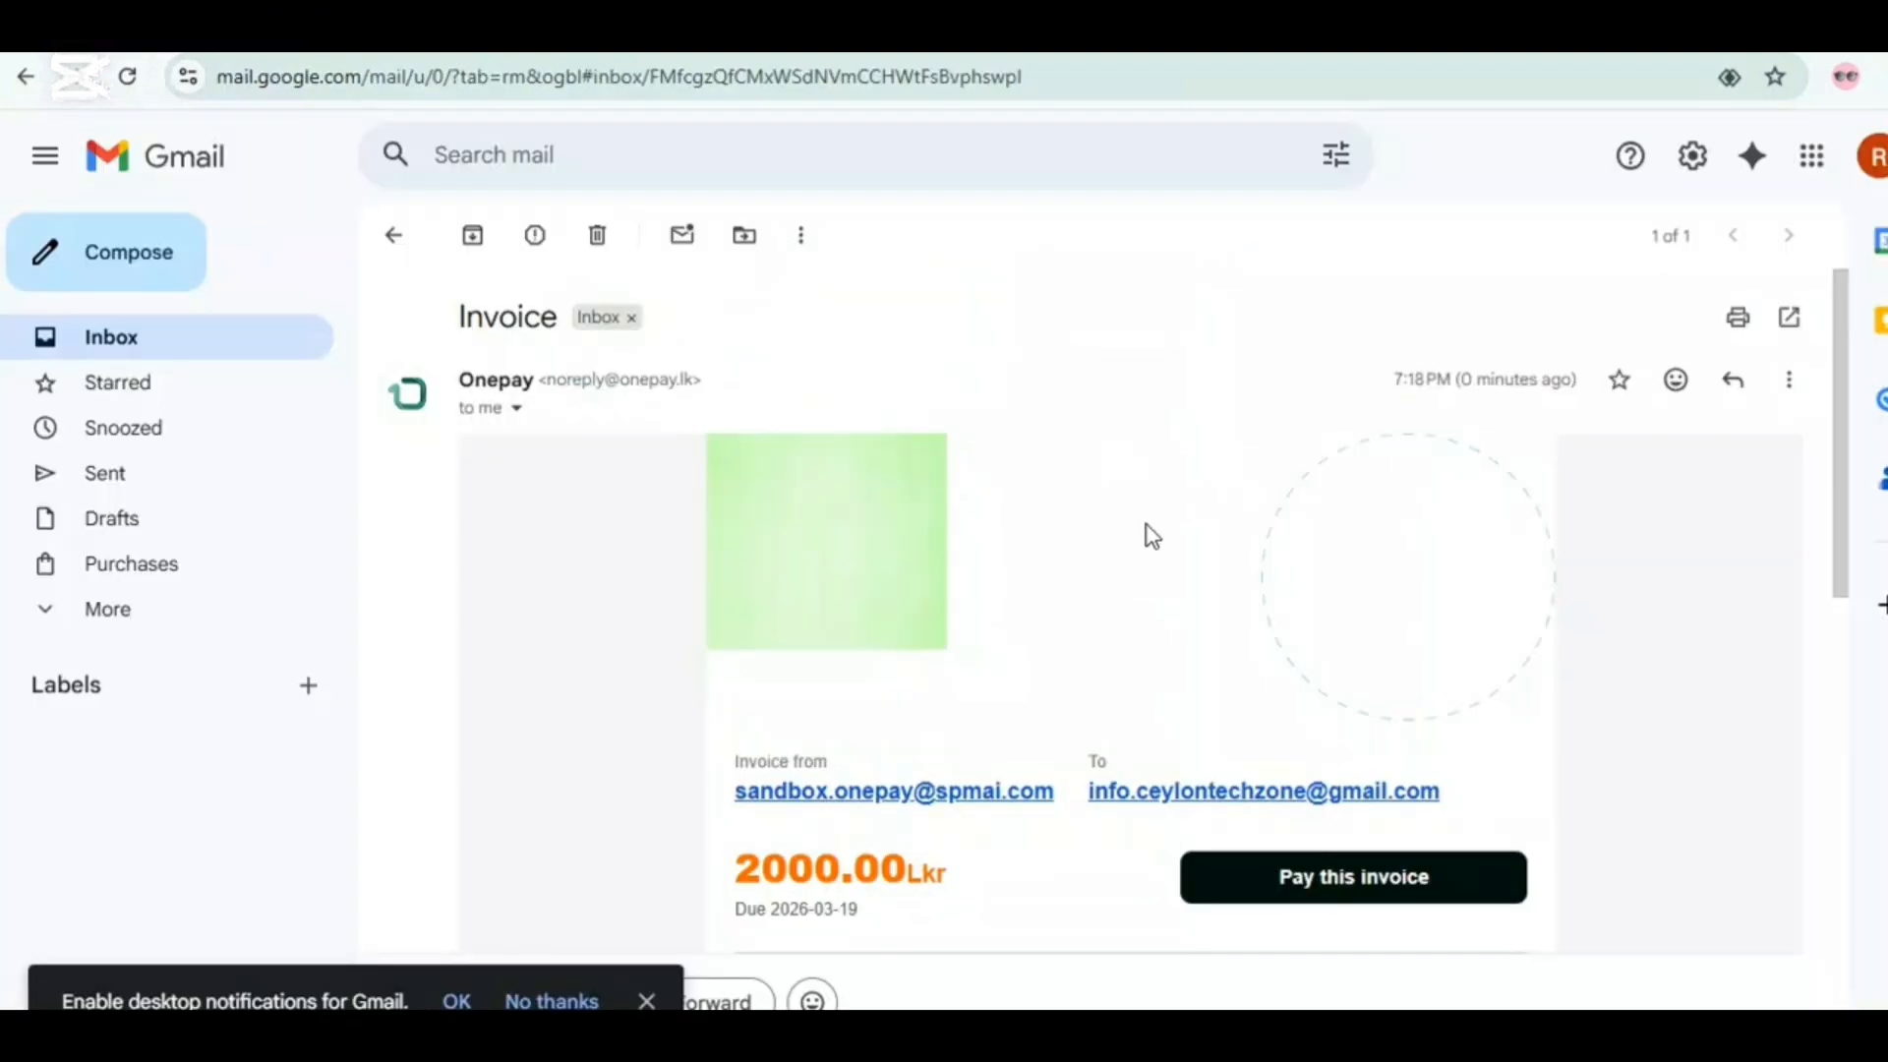
scroll(1151, 541, "down", 4)
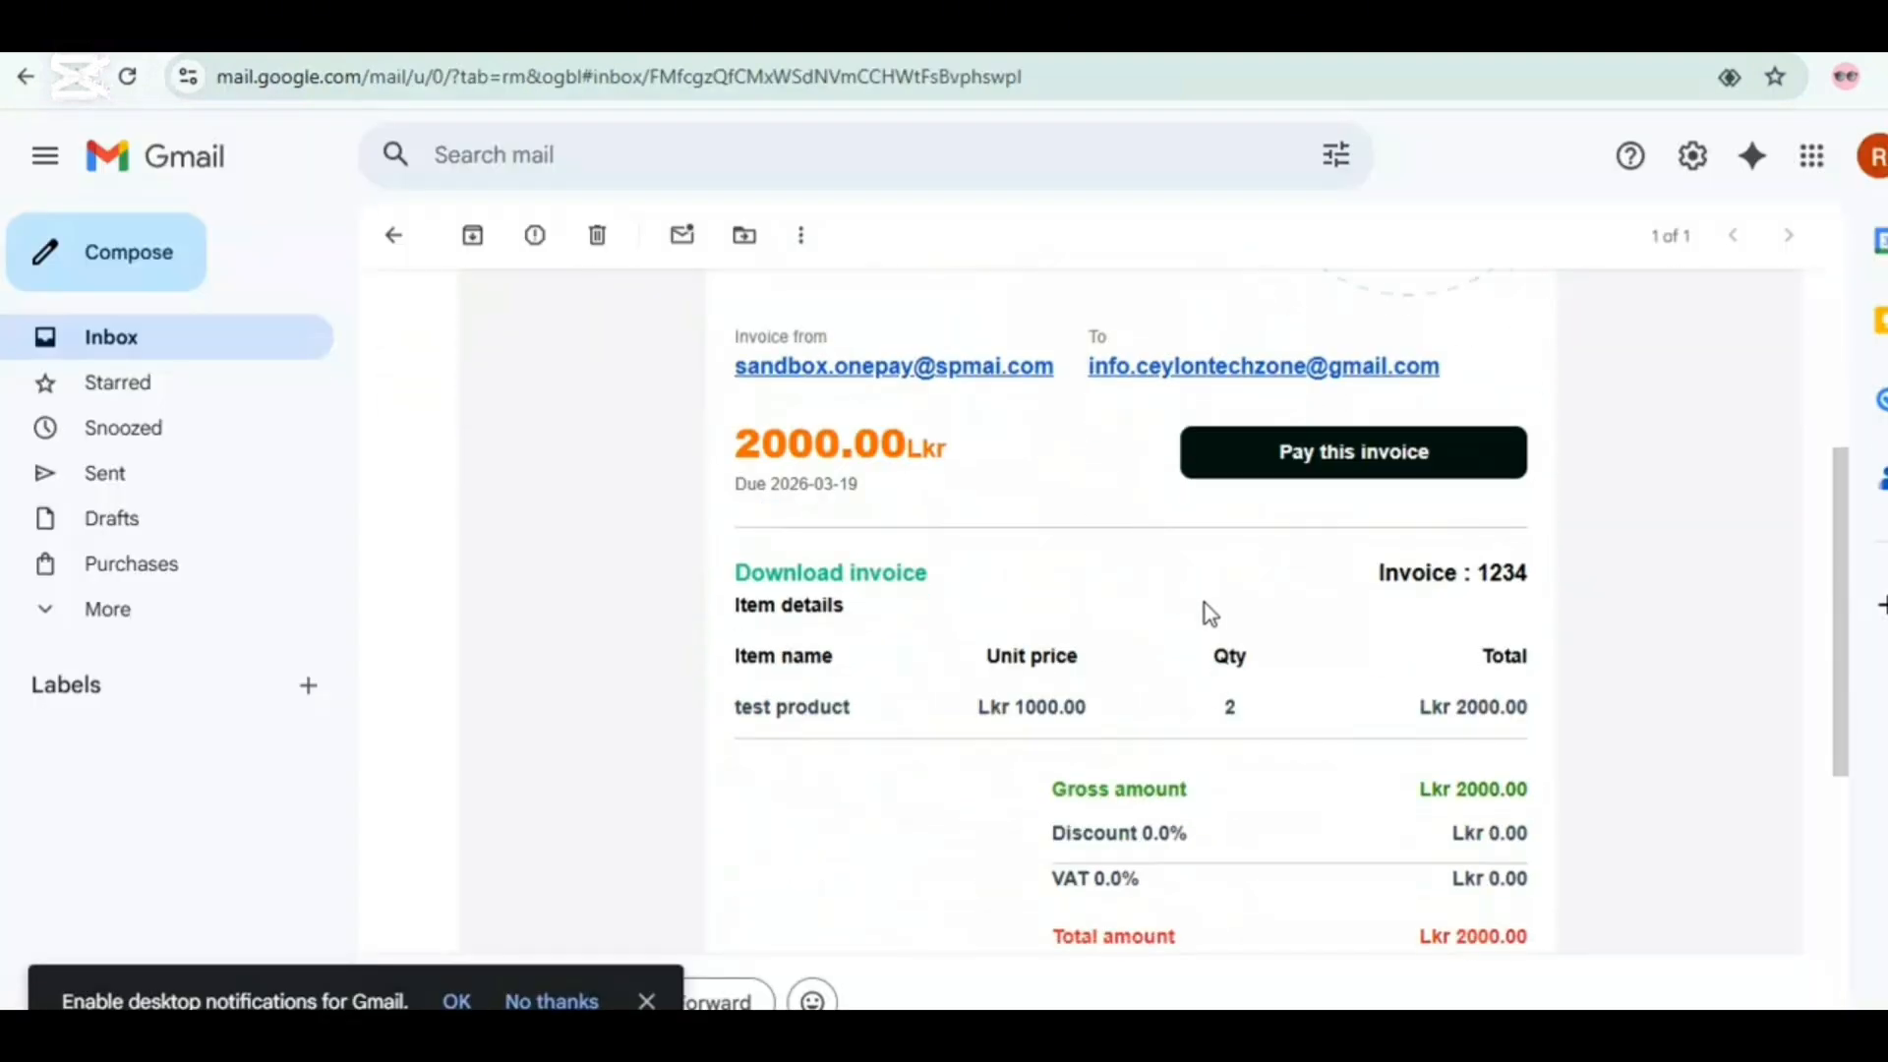